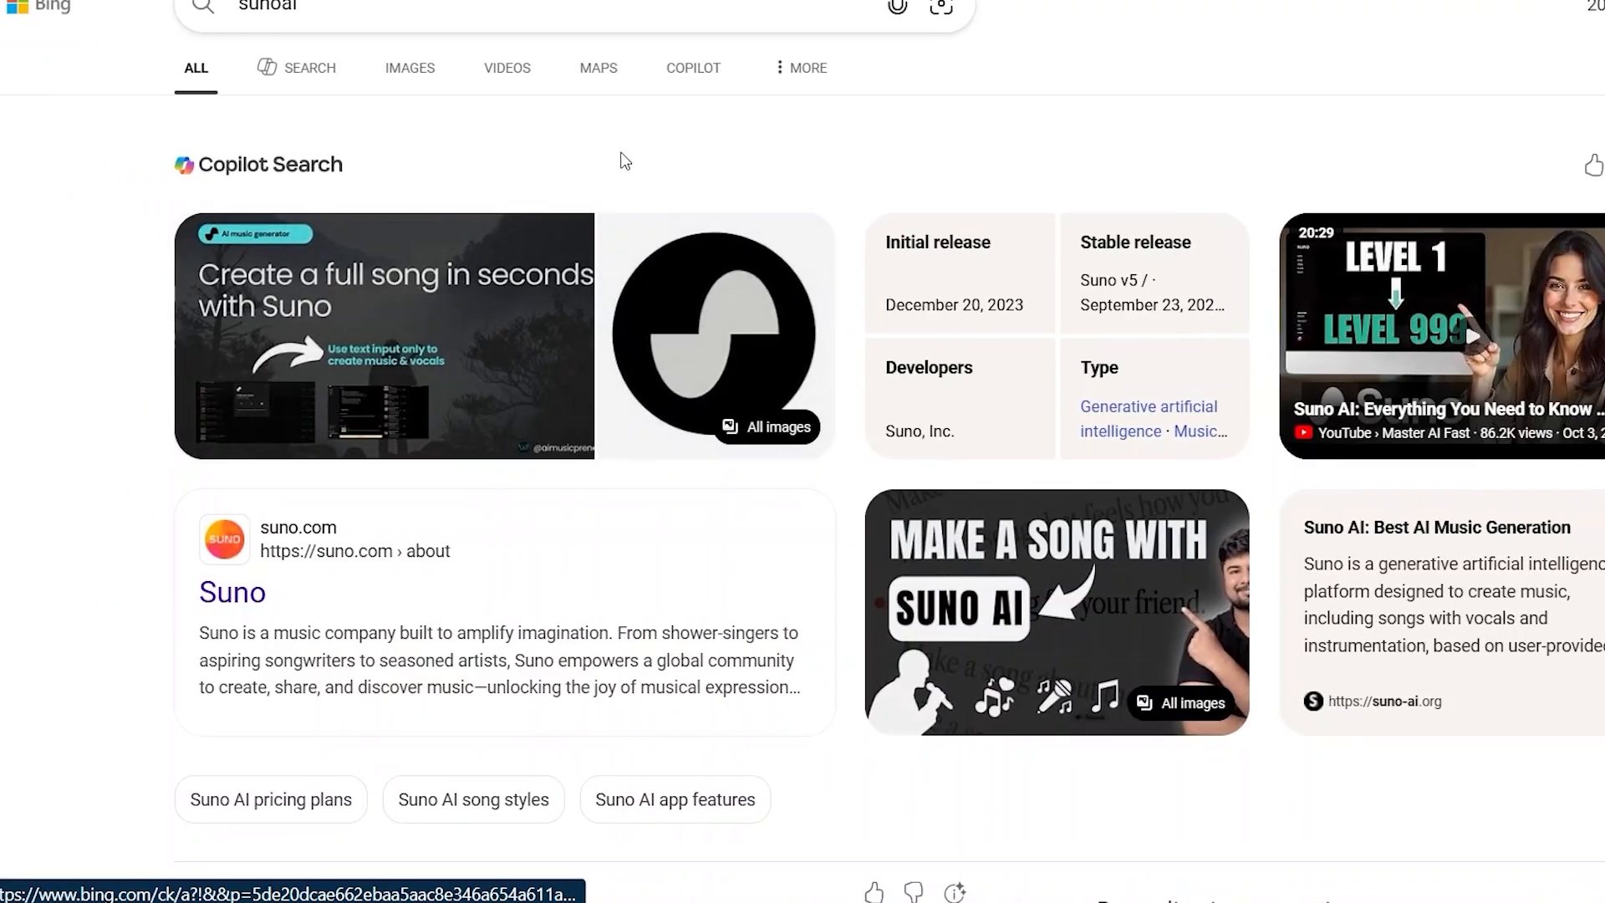
- Open the suno.com website from the sunoai search results
scroll(624, 158, "up", 1)
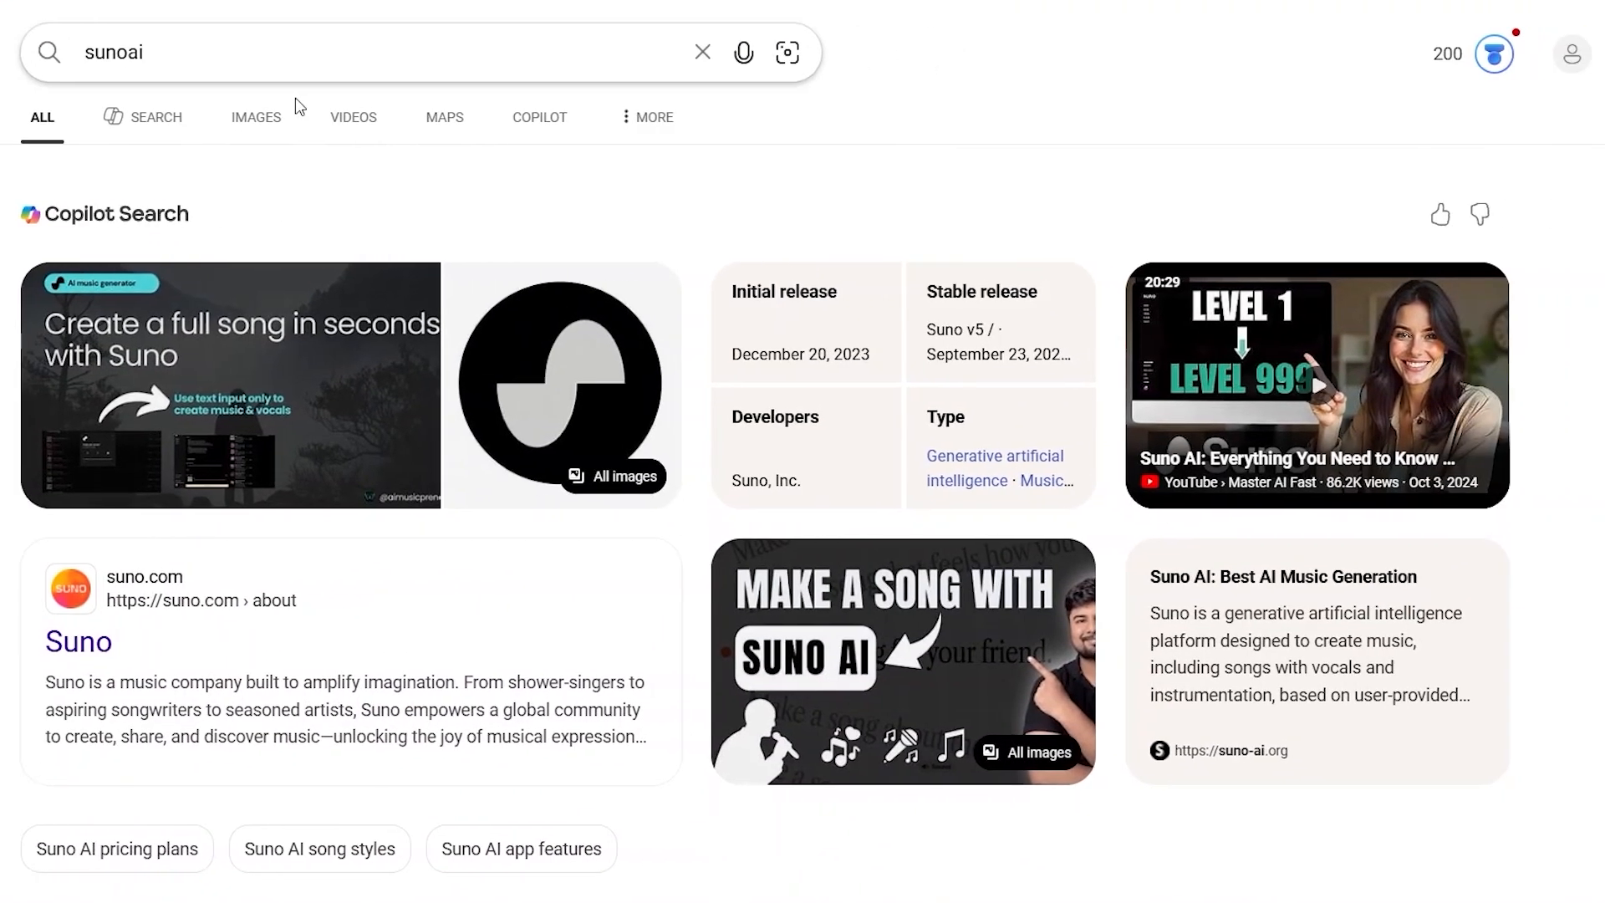
scroll(382, 154, "down", 3)
scroll(382, 158, "down", 3)
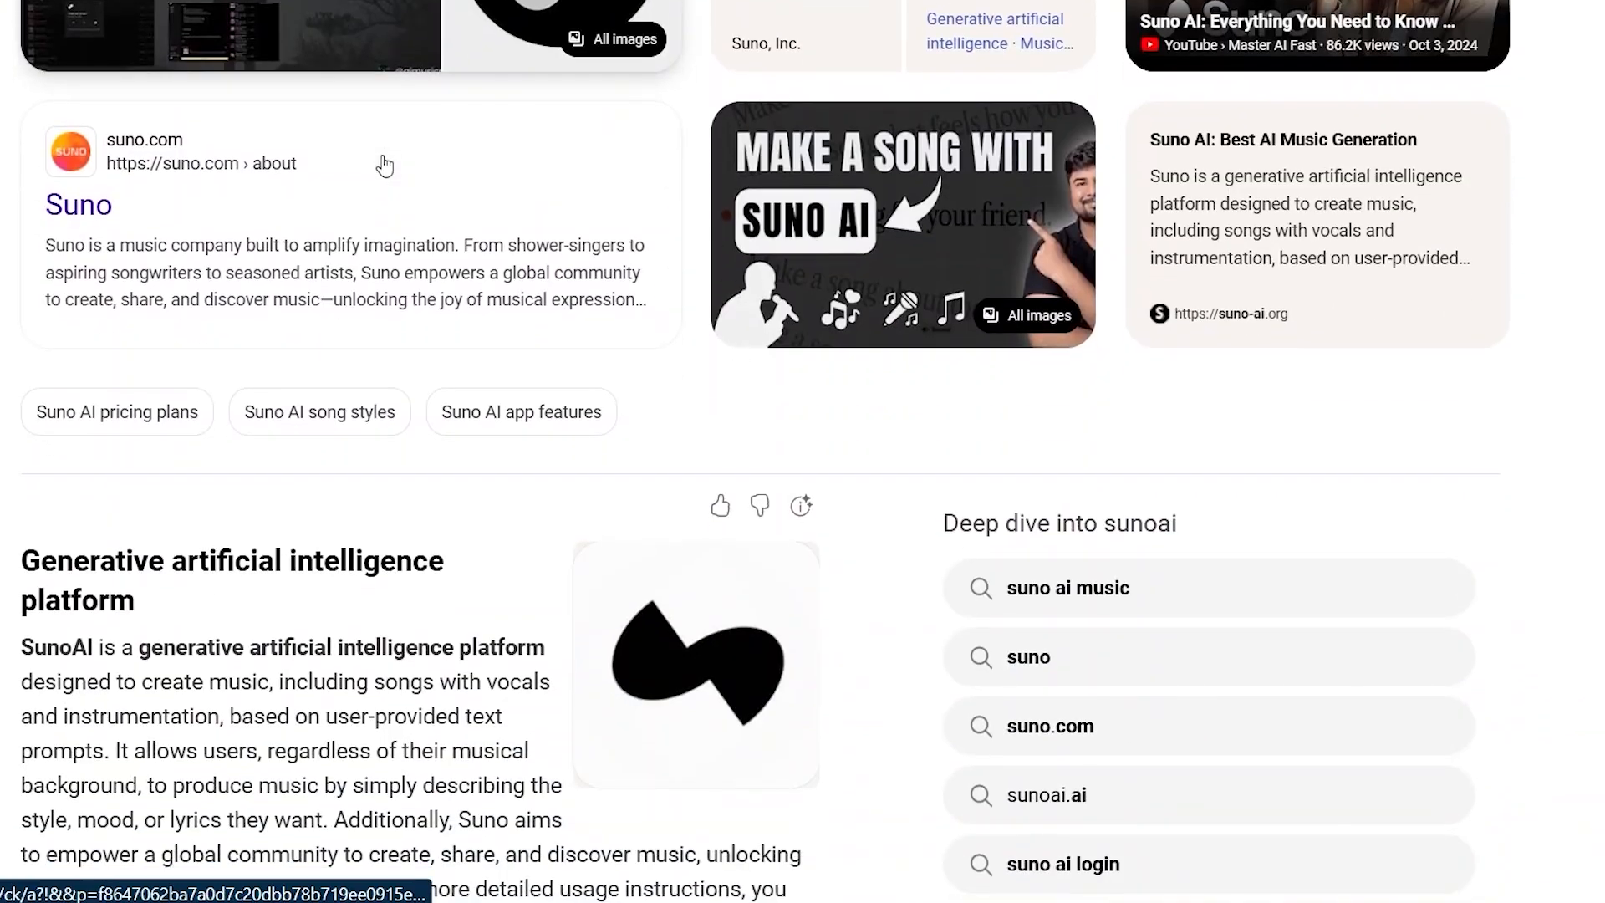
left_click(383, 161)
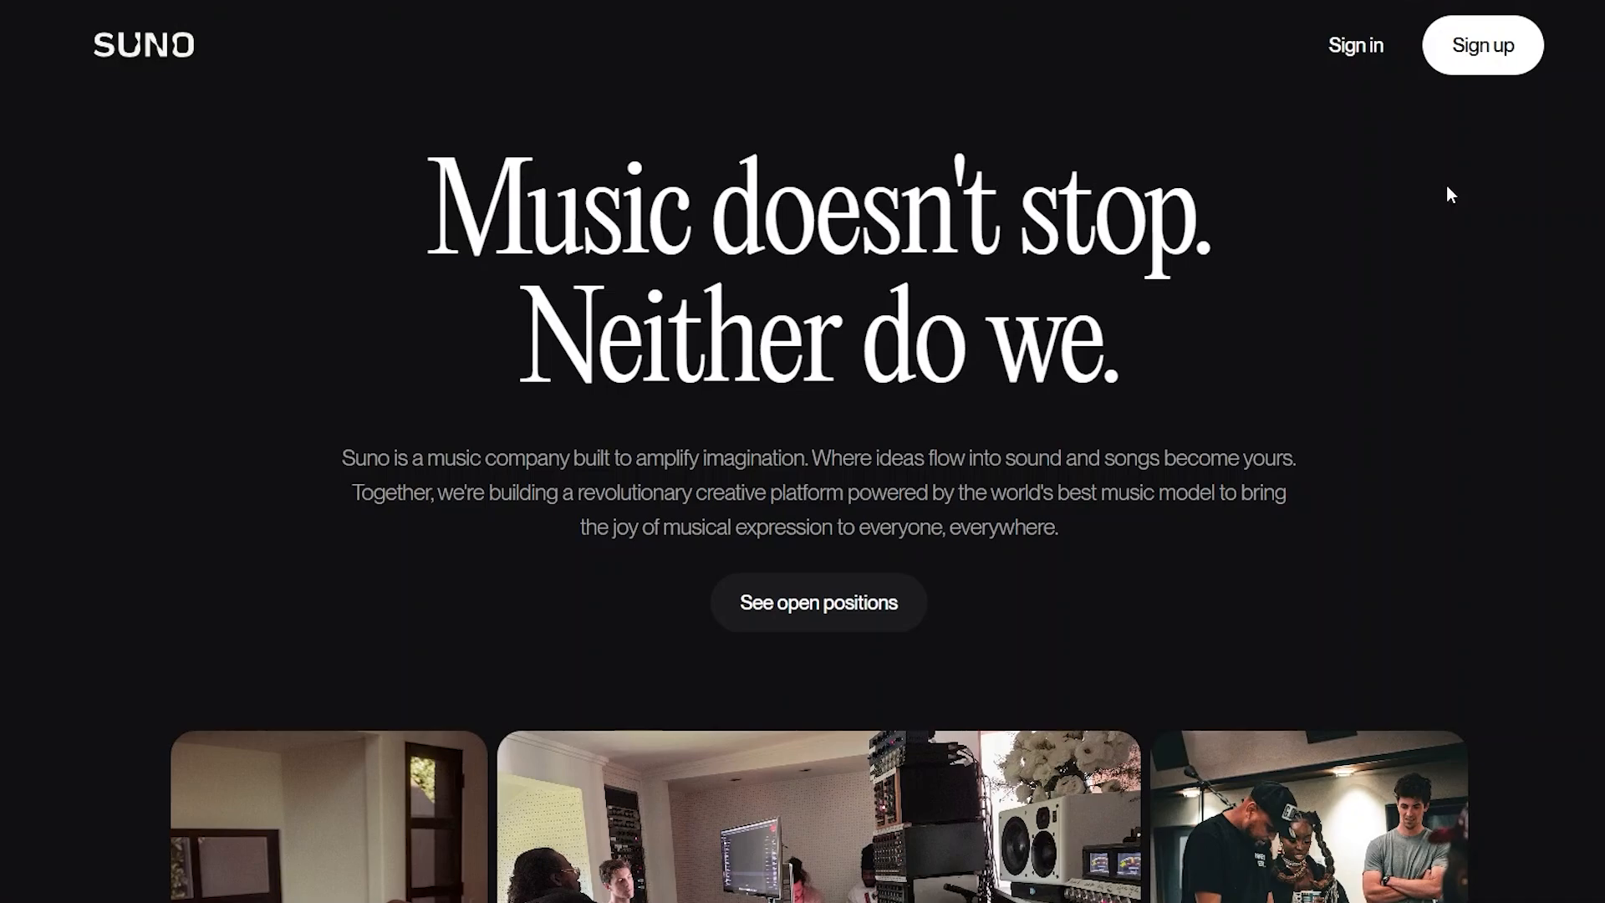
scroll(1391, 497, "down", 1)
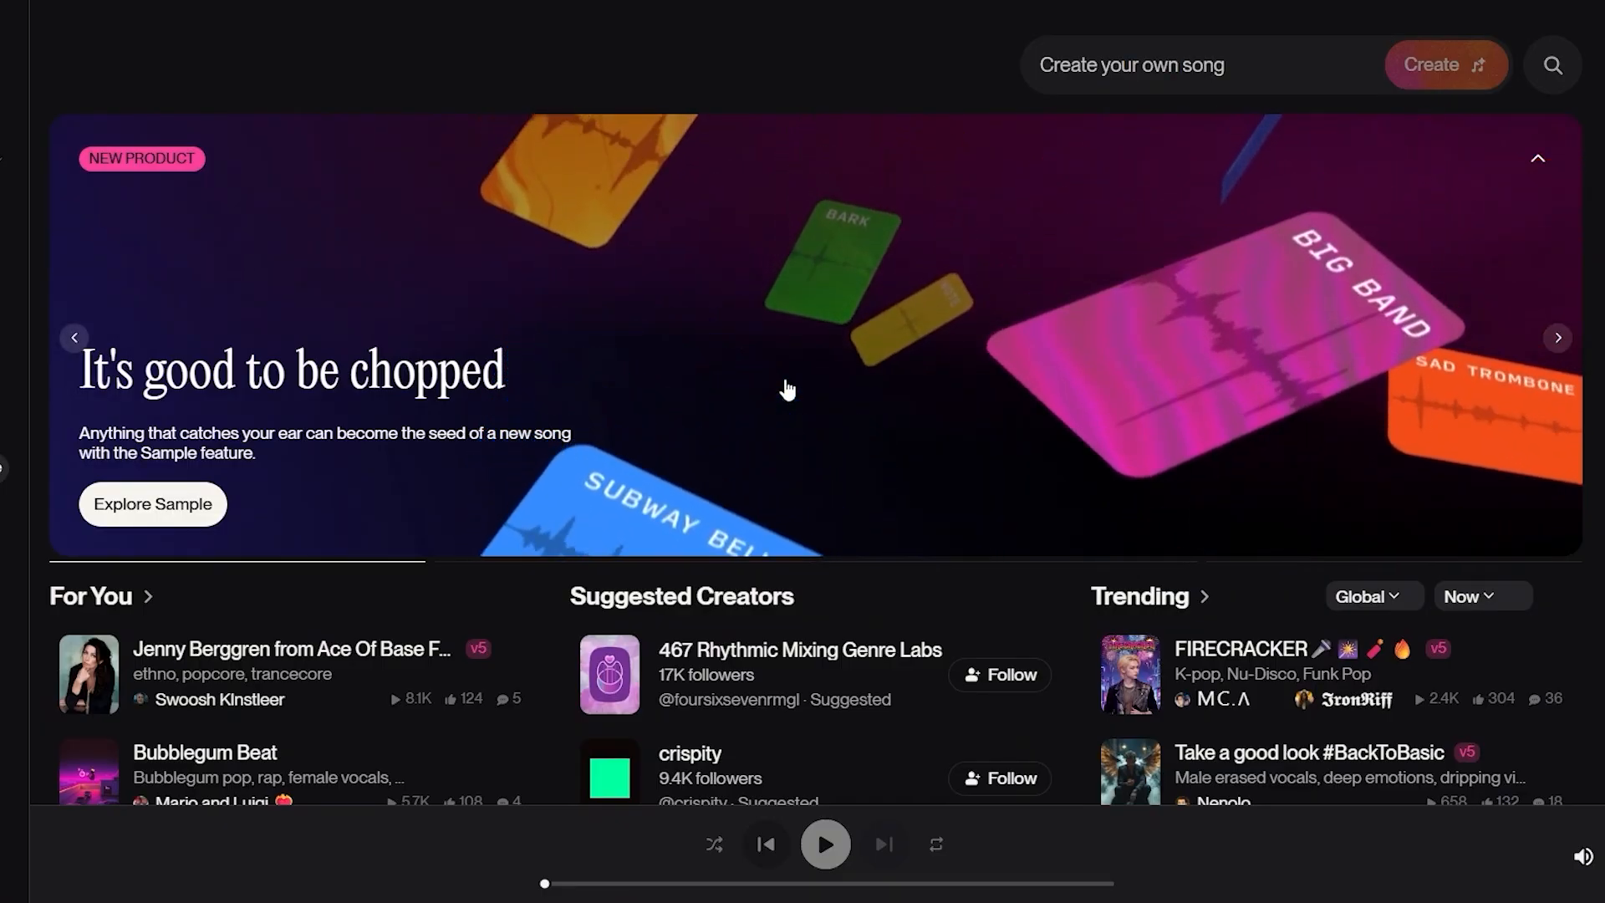
- Examine the For You, Suggested Creators and Trending lists on the Suno home page
scroll(786, 388, "down", 1)
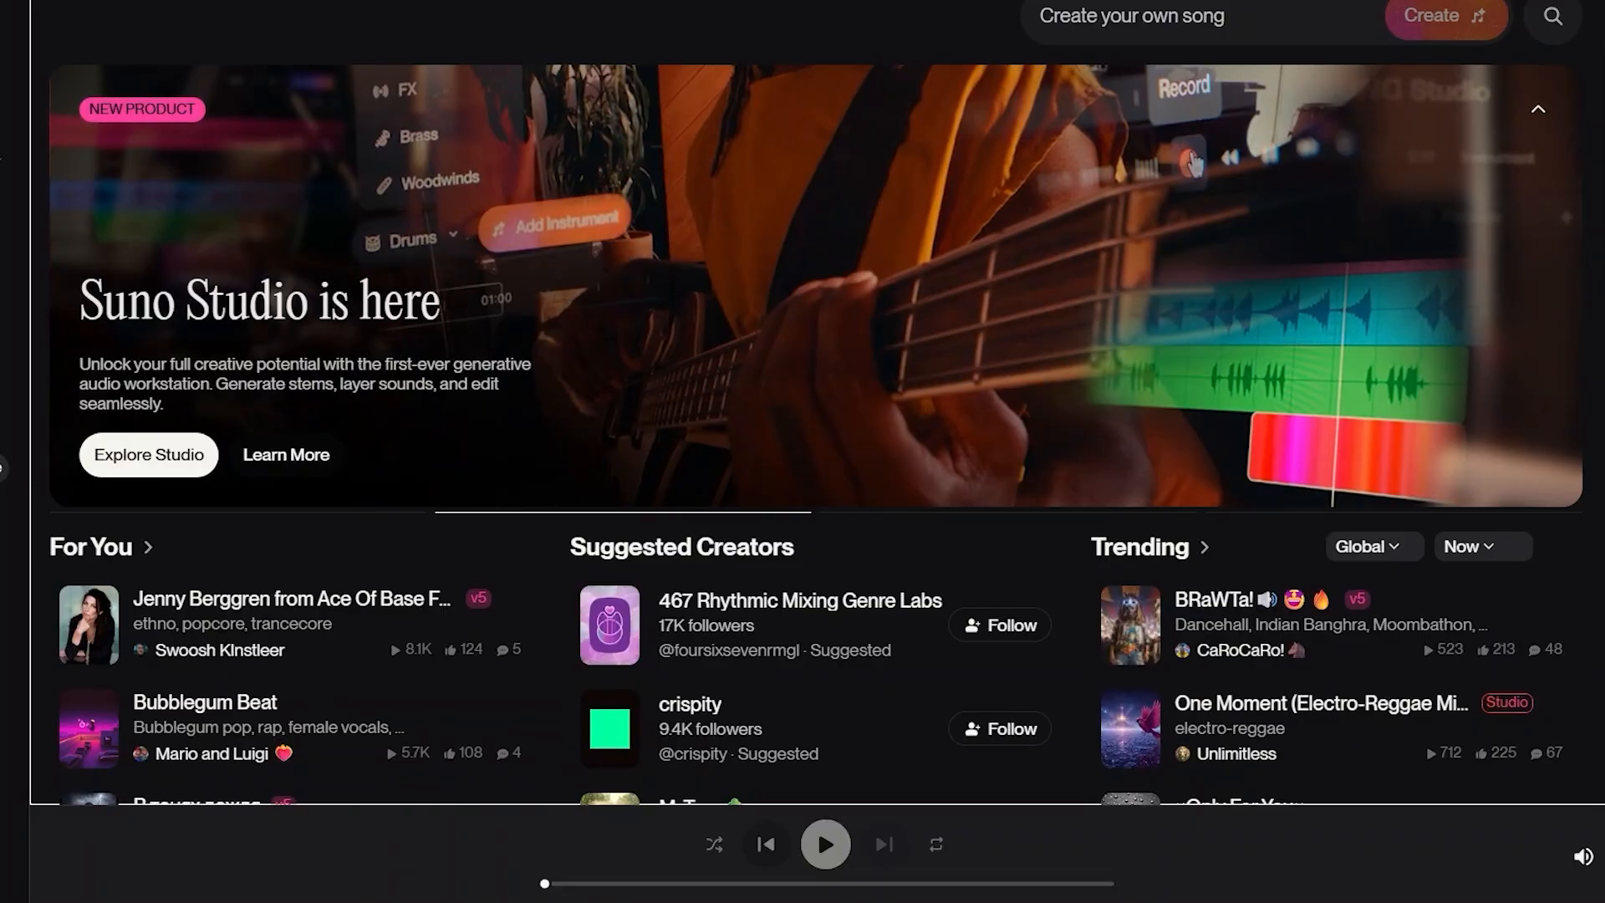
scroll(1078, 230, "up", 1)
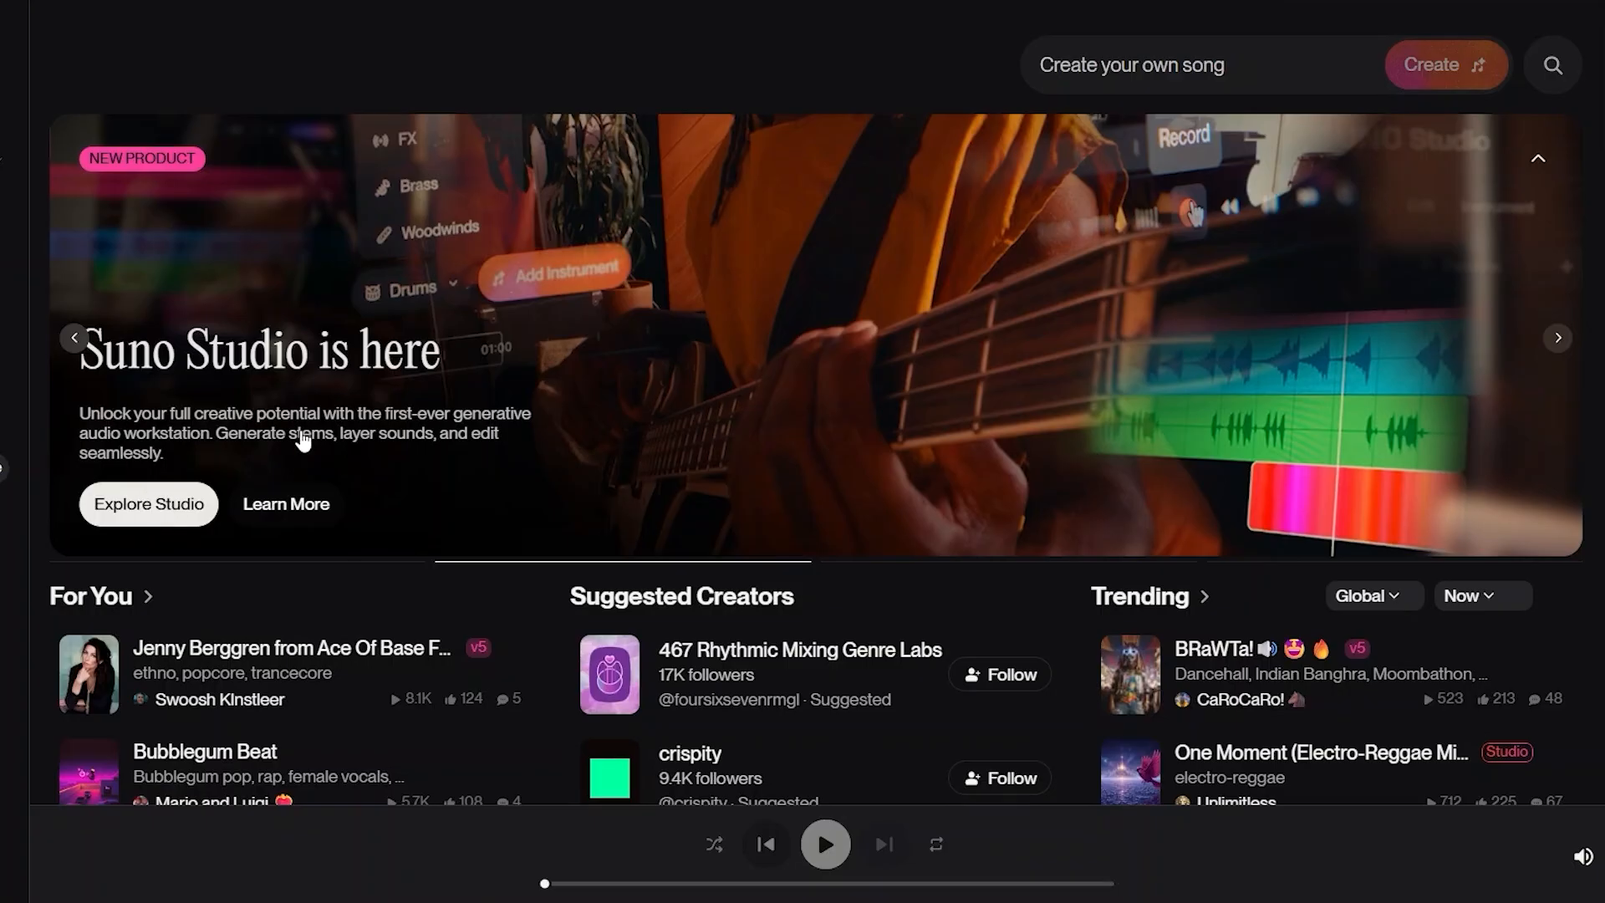
scroll(702, 380, "down", 1)
scroll(702, 380, "down", 4)
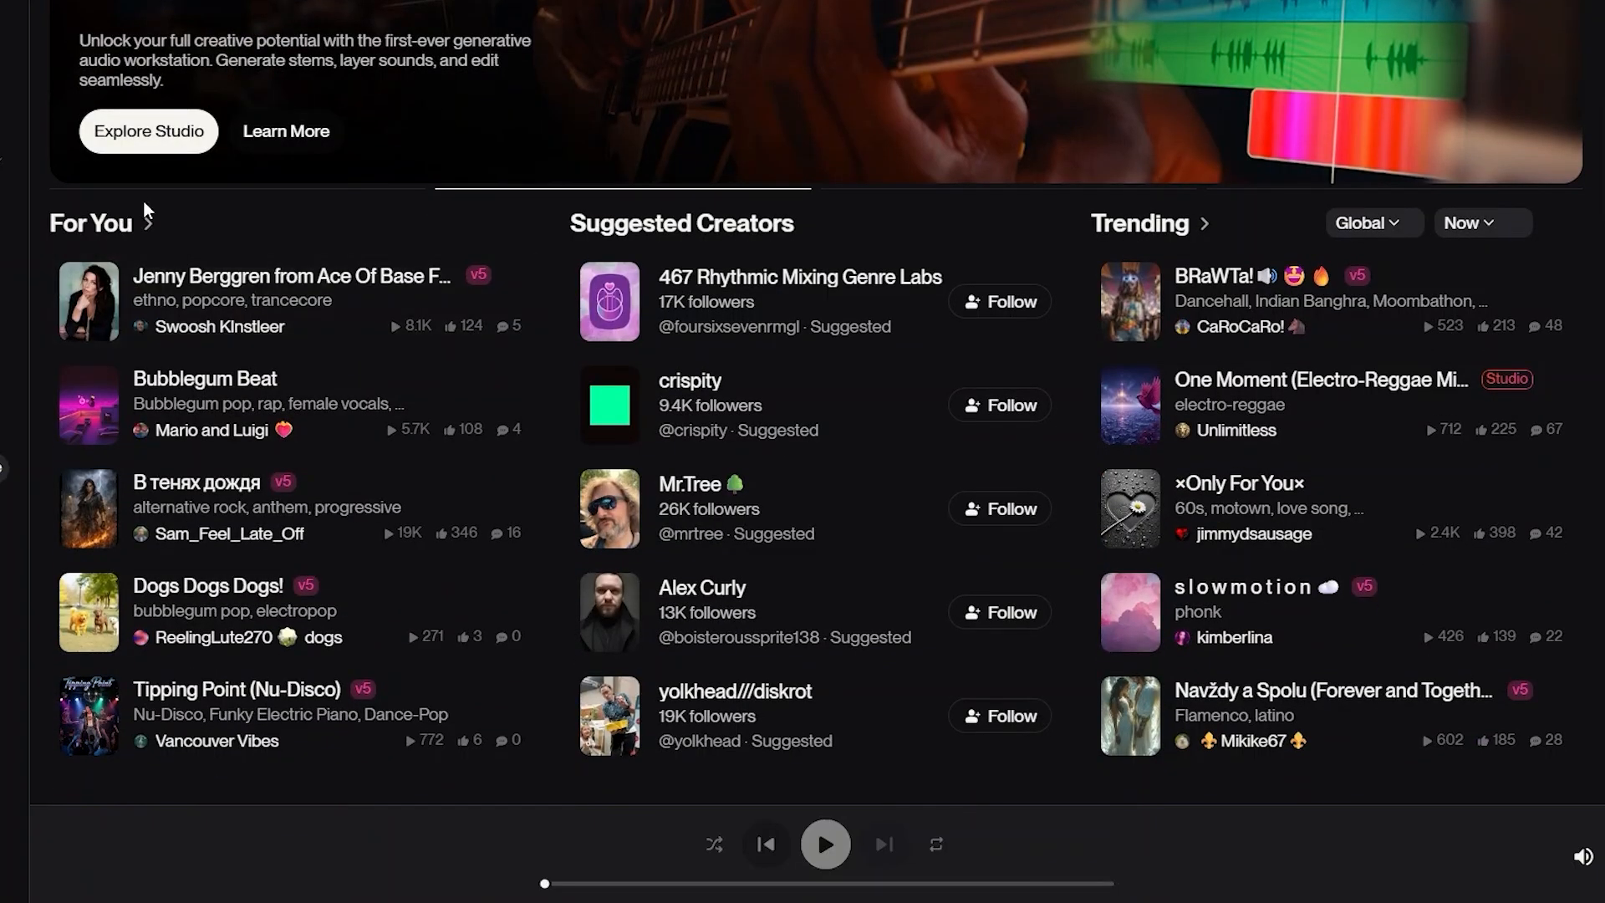
scroll(267, 608, "down", 4)
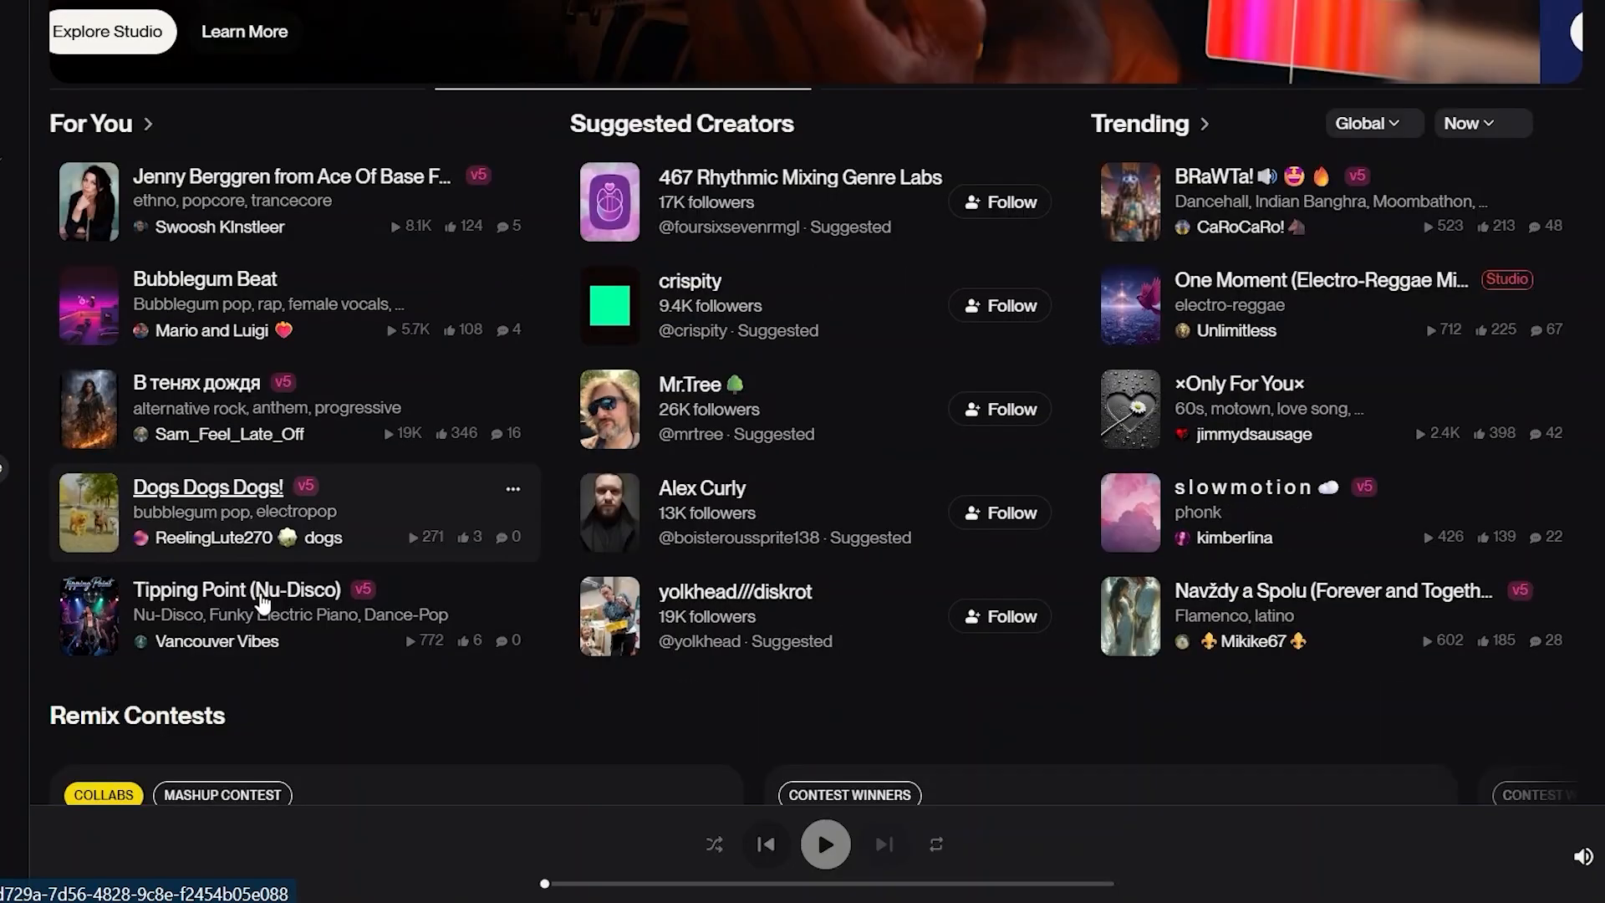
scroll(261, 602, "up", 4)
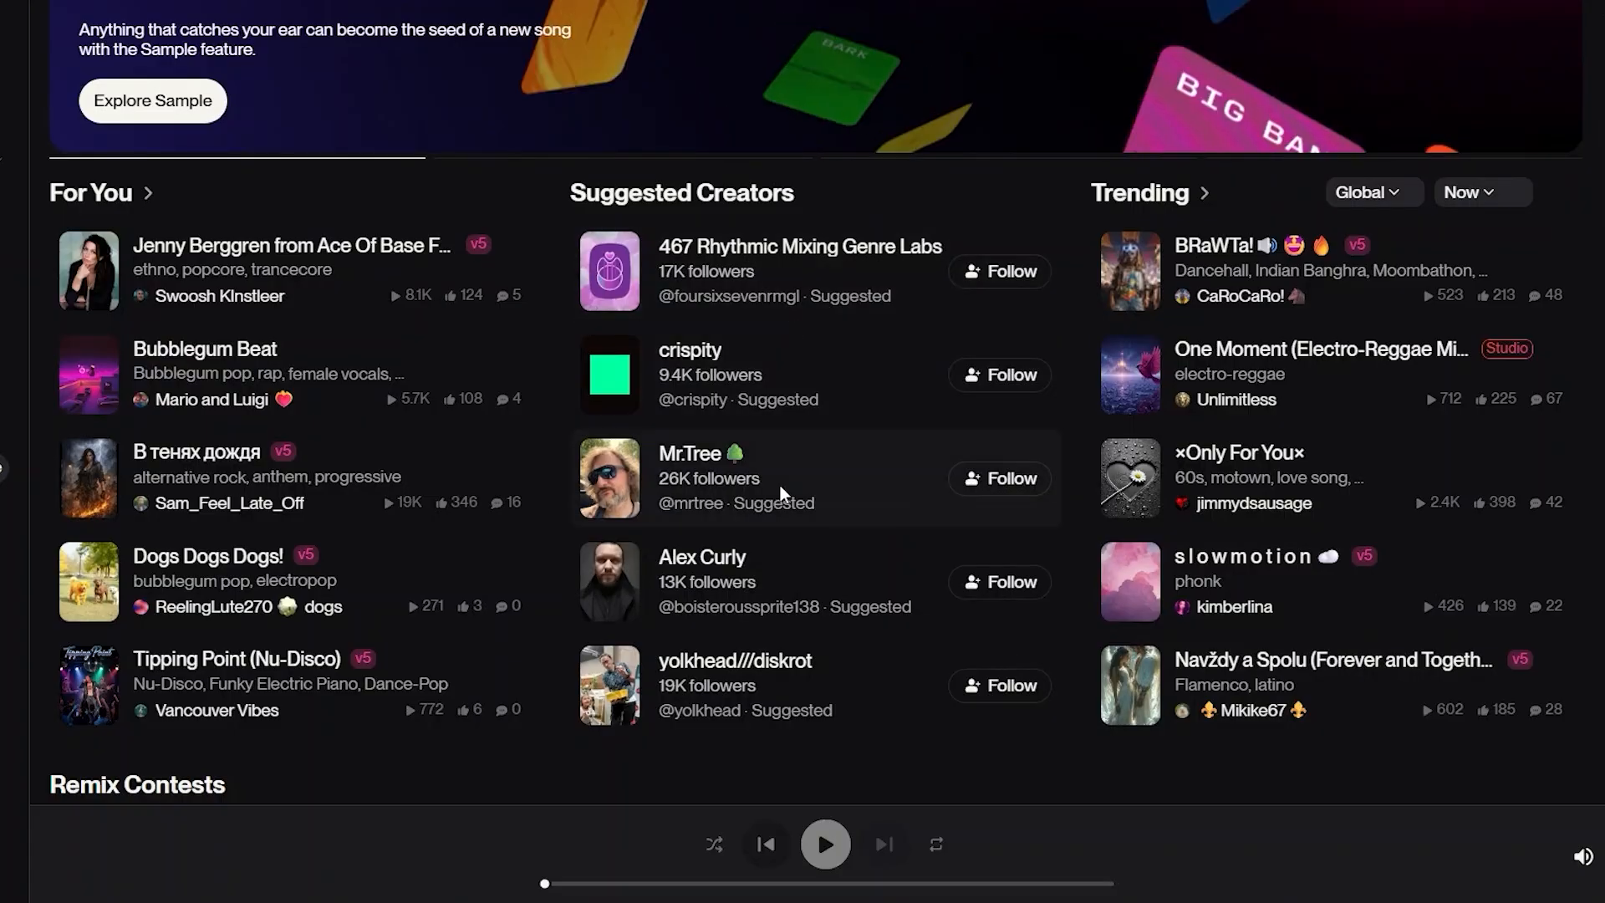
scroll(414, 469, "down", 3)
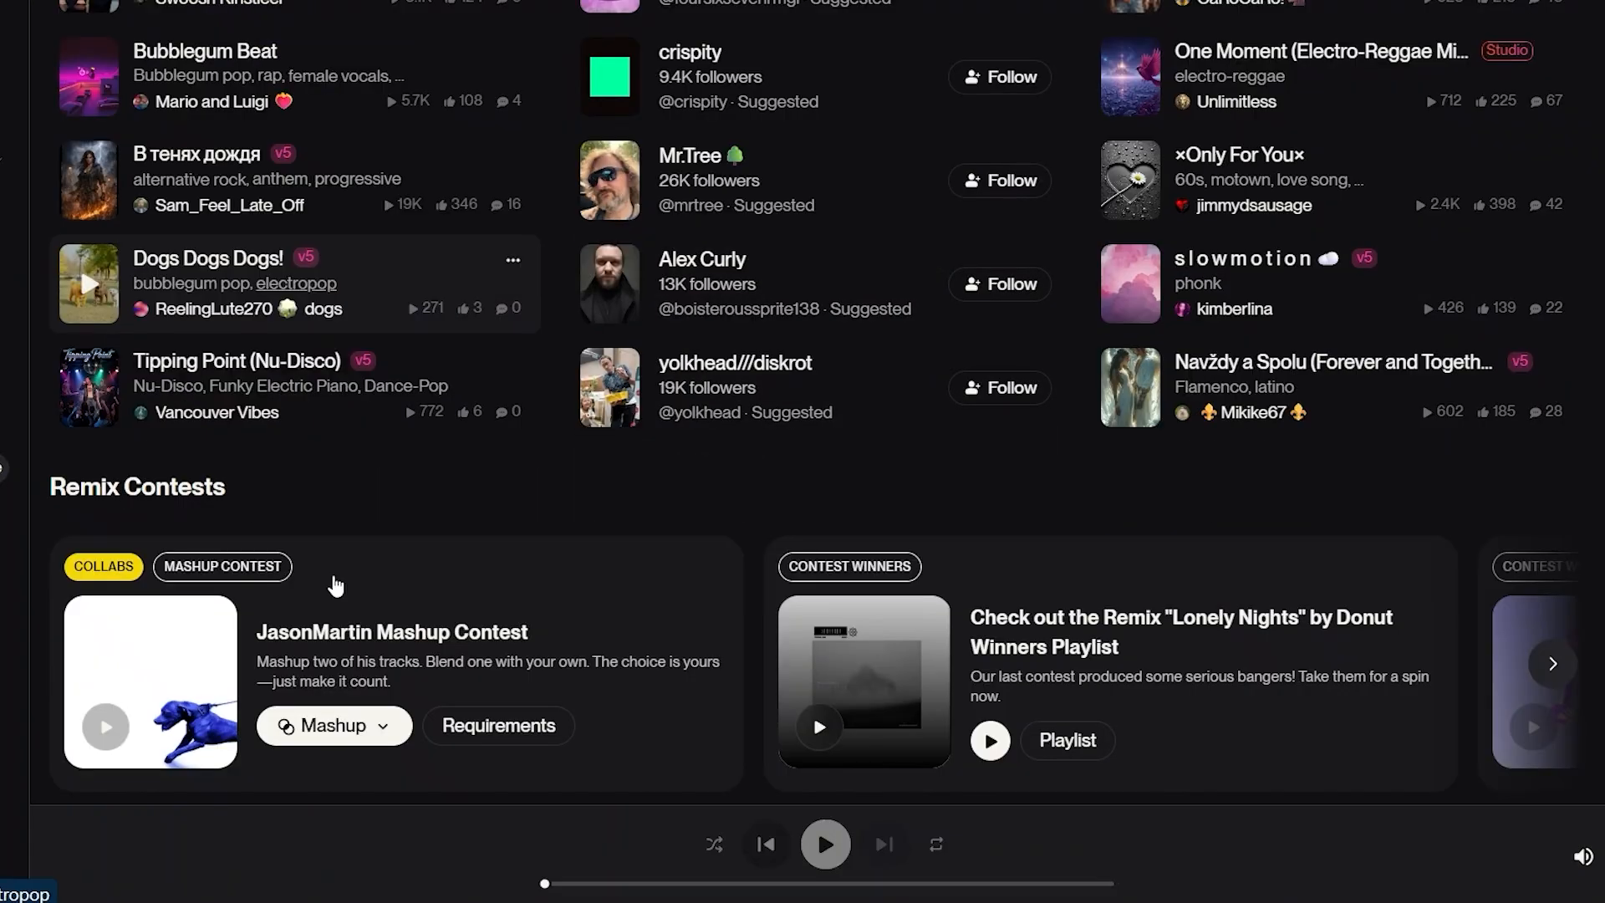
scroll(335, 585, "down", 1)
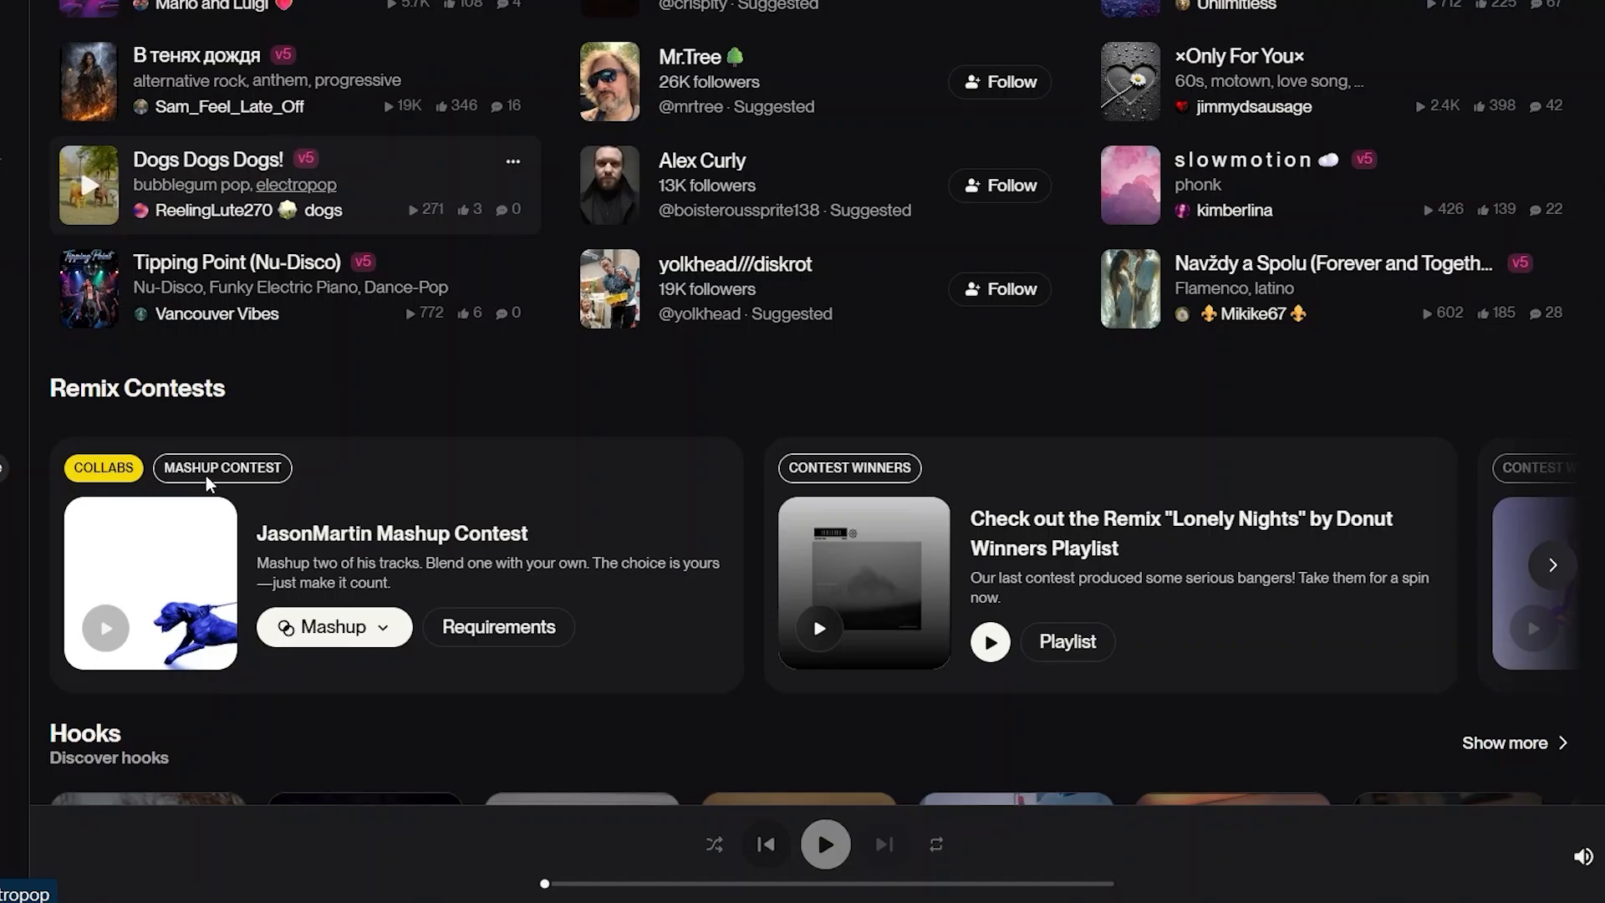
- Browse the contest and winners-playlist cards in the Remix Contests section
scroll(552, 364, "down", 2)
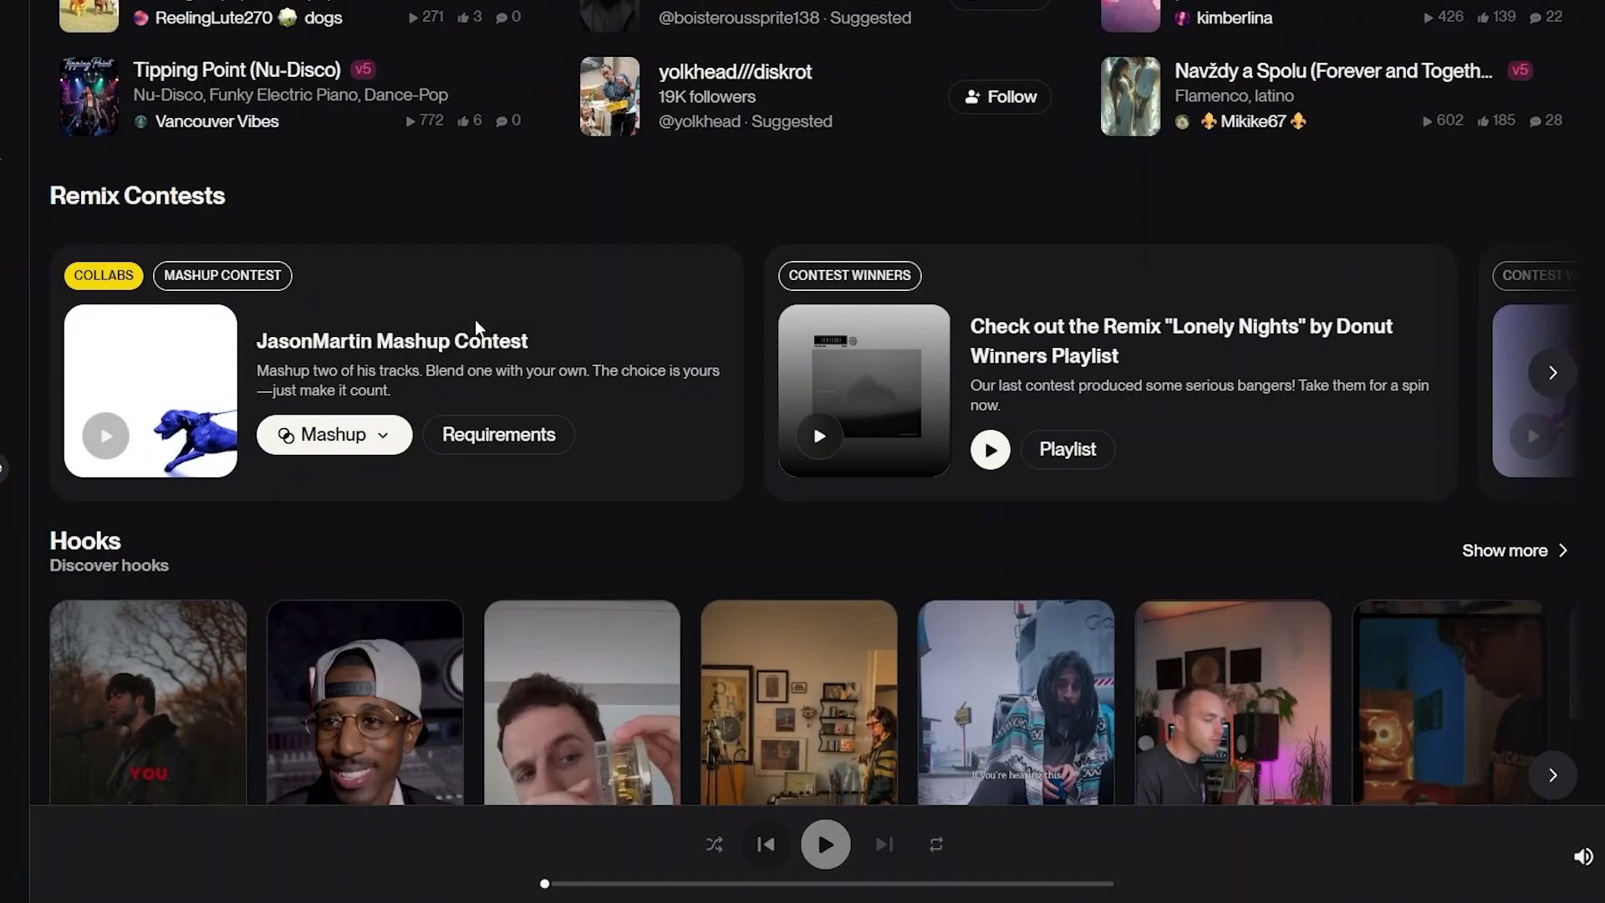
scroll(808, 320, "right", 2)
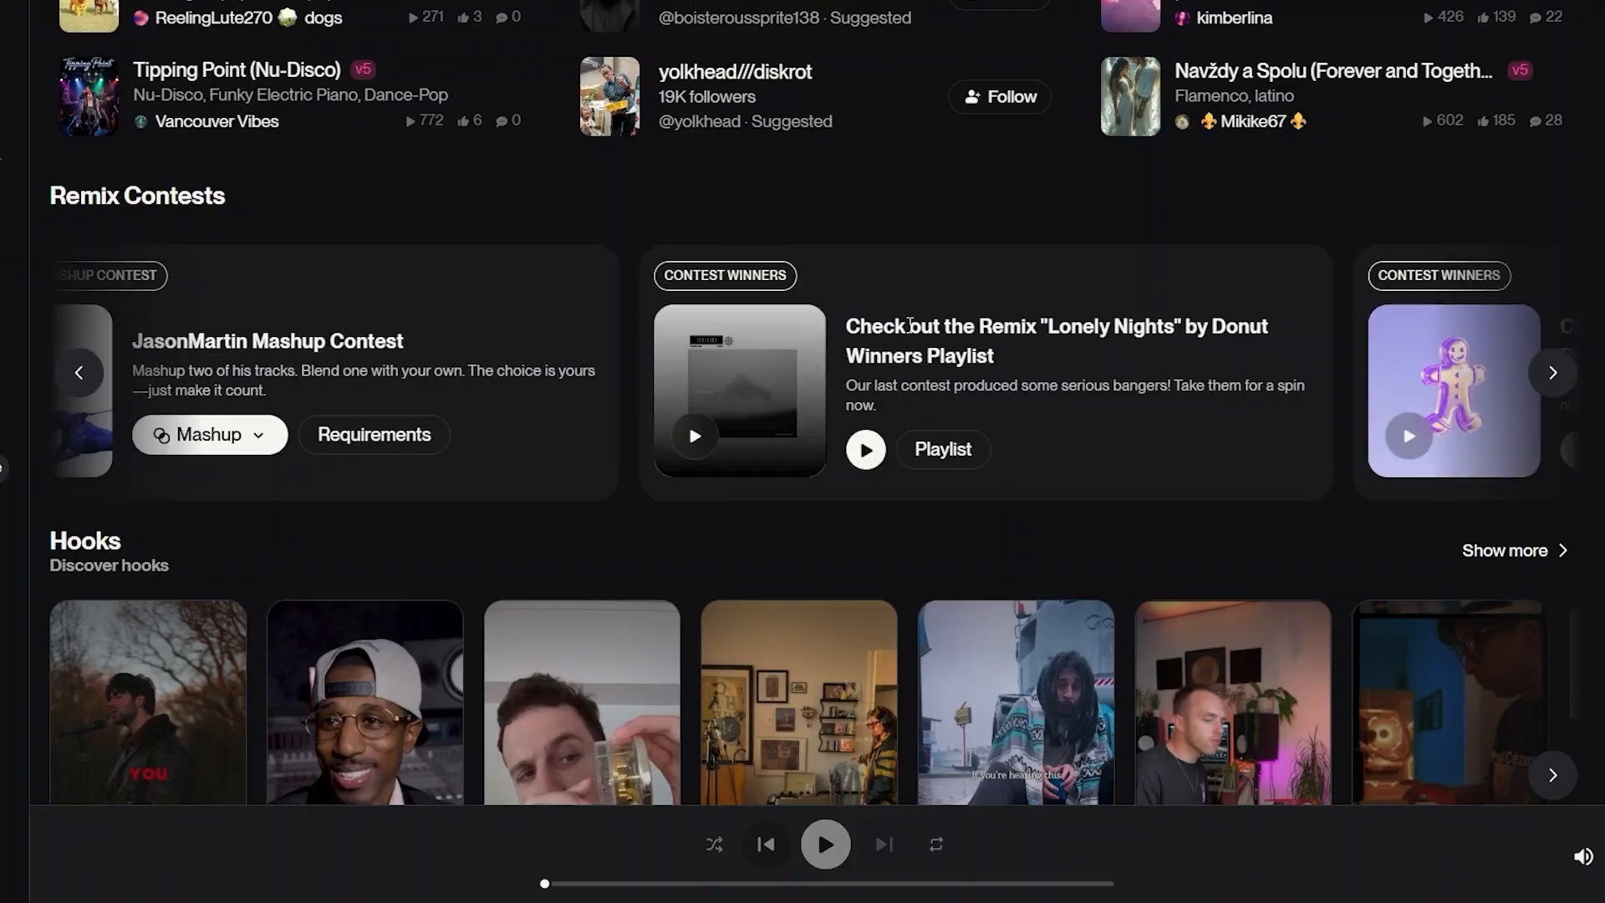
scroll(1003, 328, "right", 5)
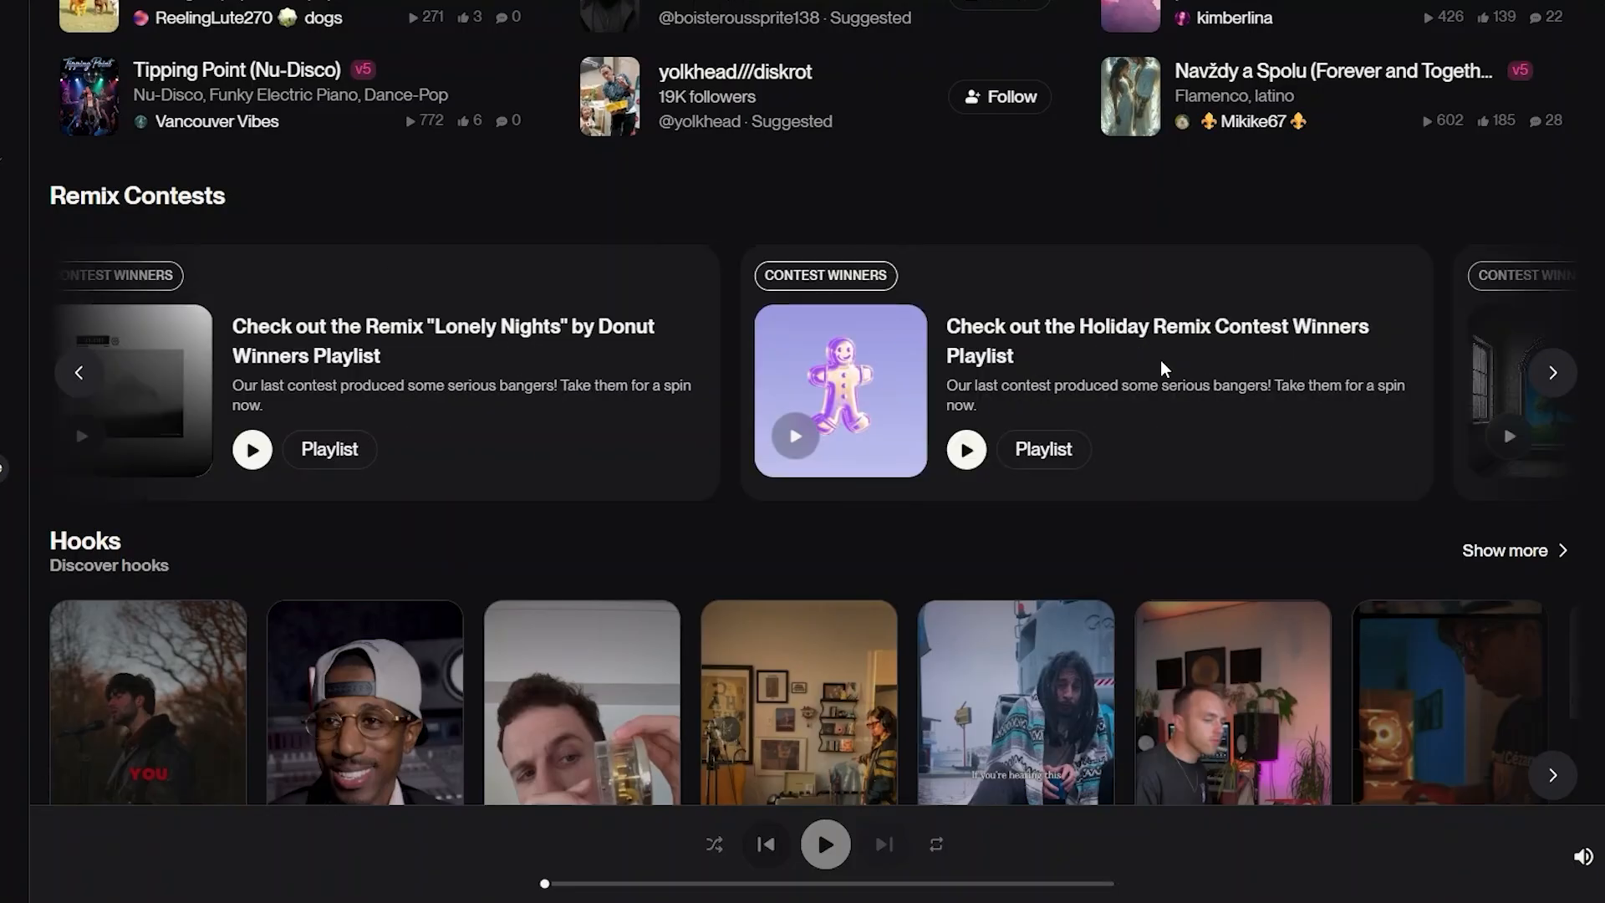
scroll(1160, 367, "right", 4)
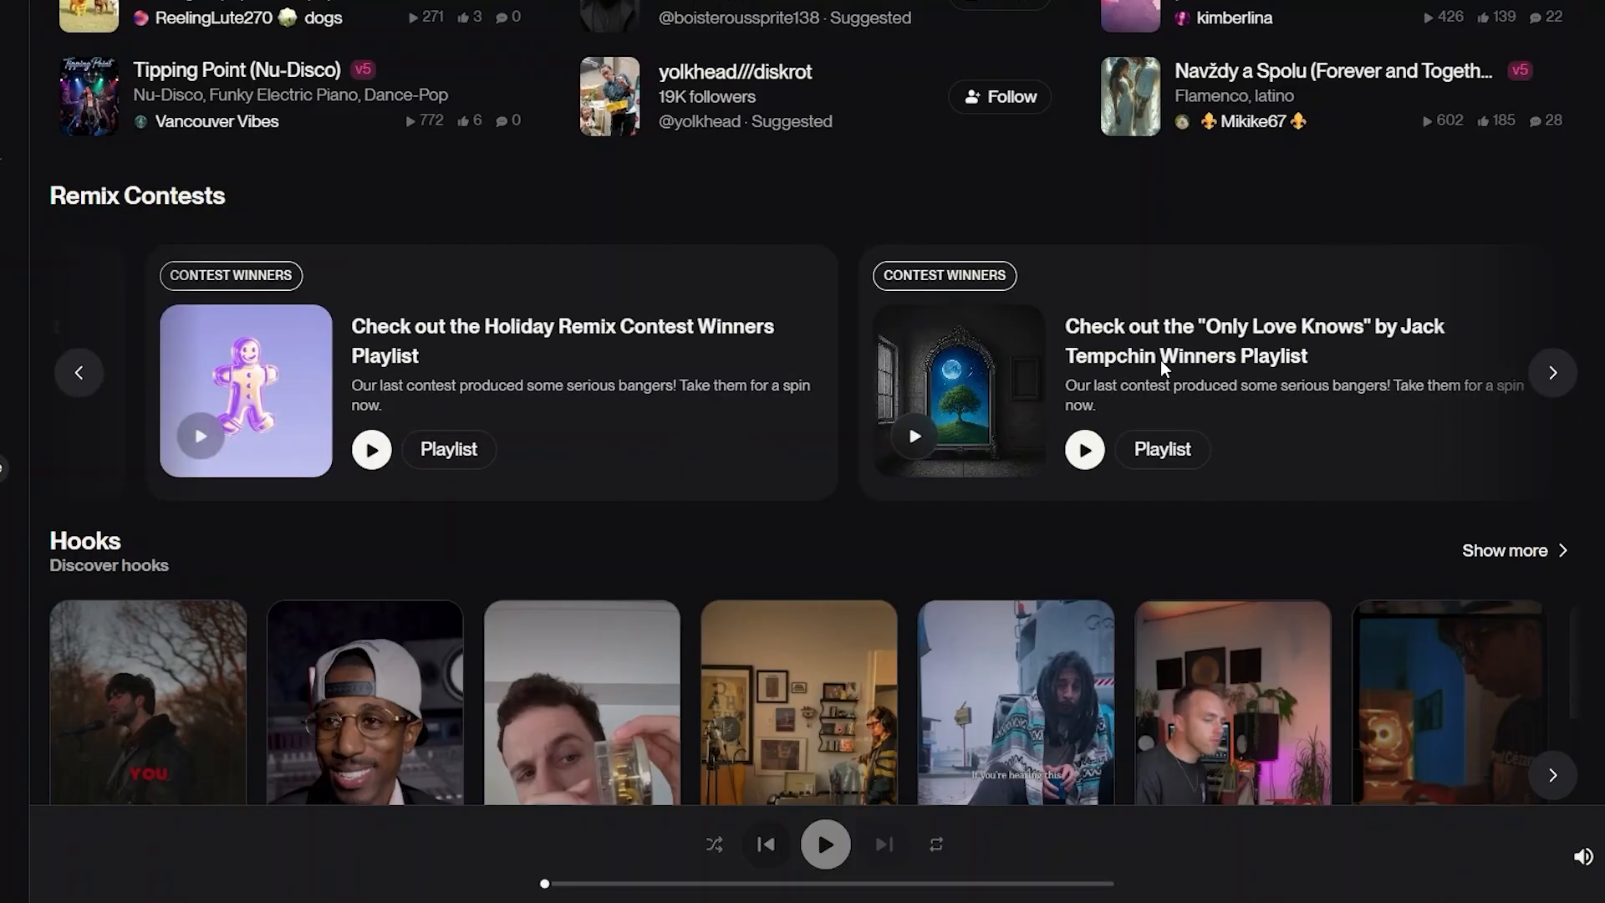
scroll(1160, 359, "right", 5)
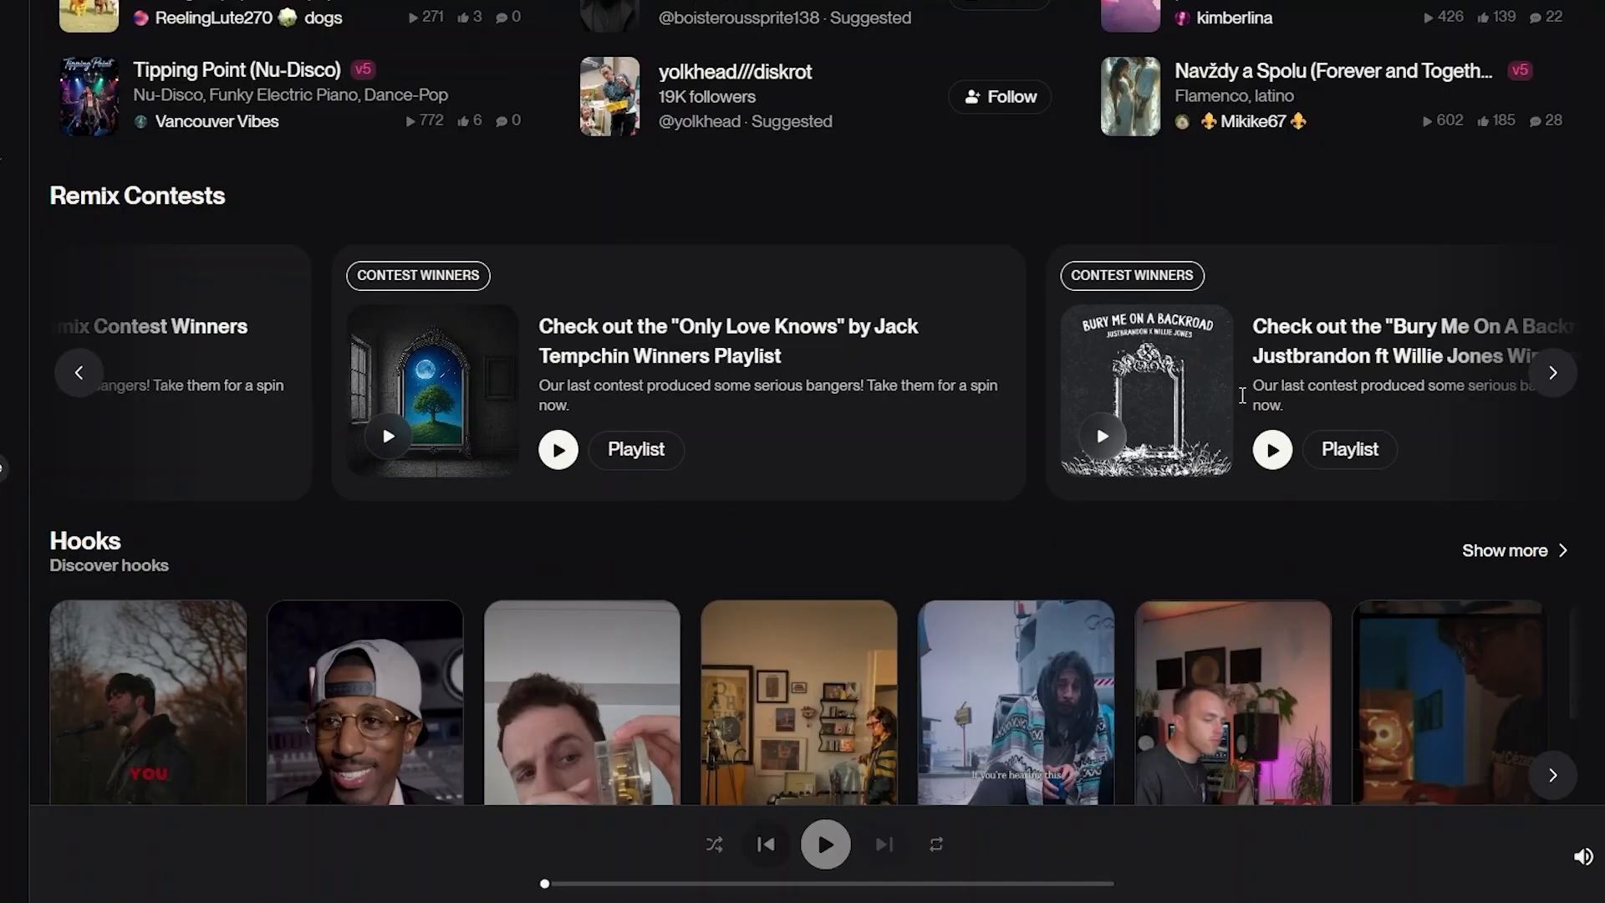
- Examine the remaining home page sections from Hooks and Featured through Top Categories and Trending Playlists to Creators to Follow
scroll(994, 432, "down", 4)
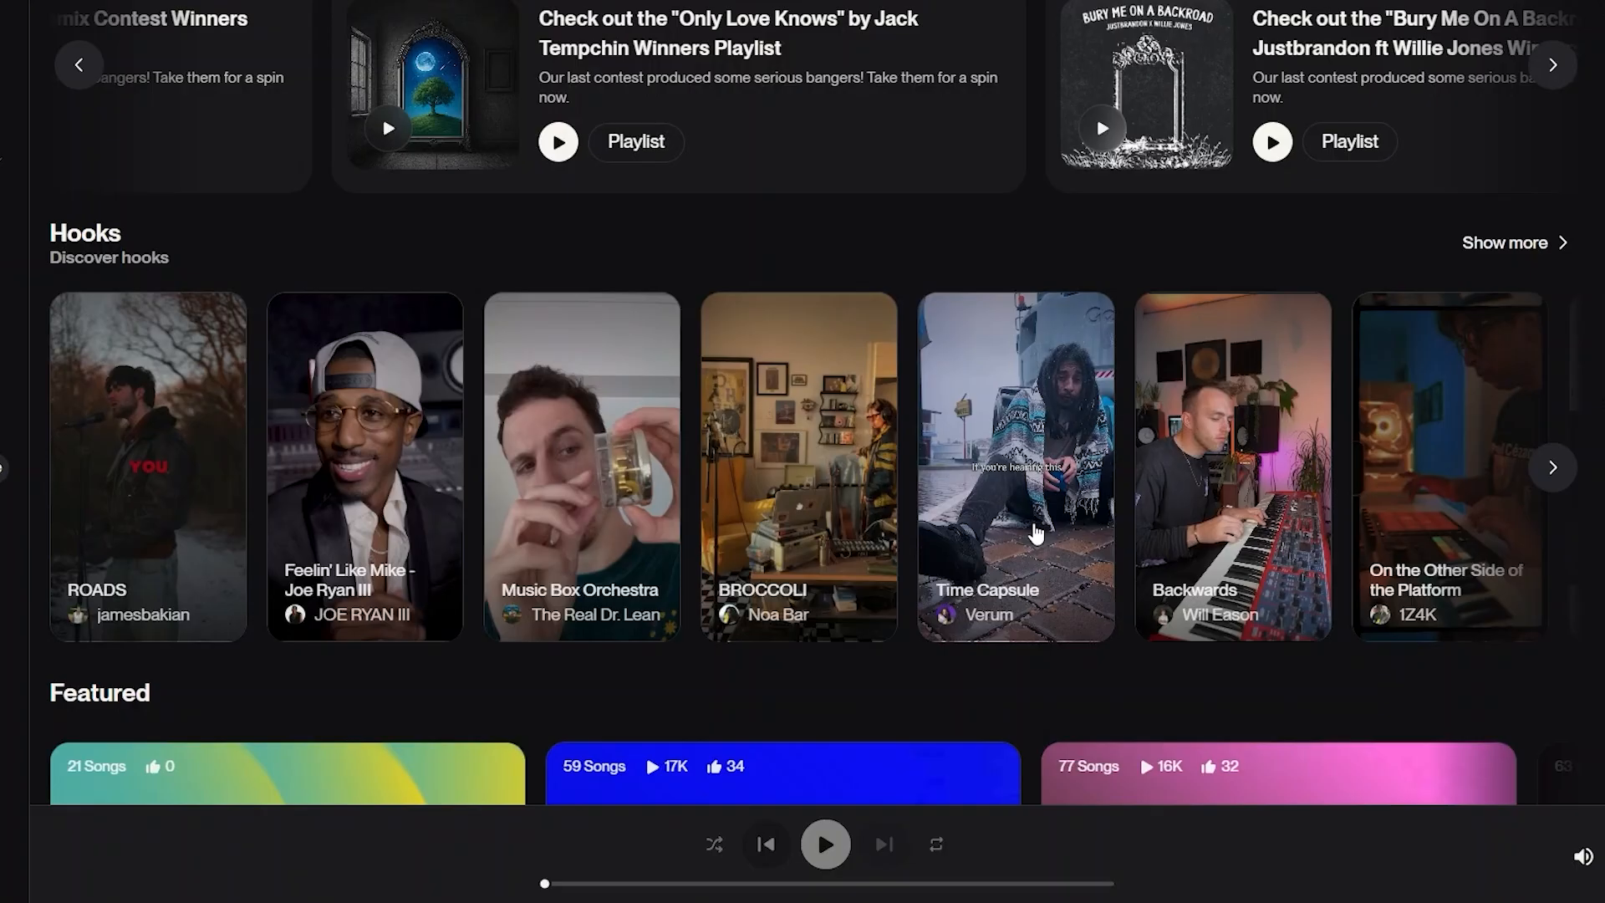
scroll(961, 379, "down", 5)
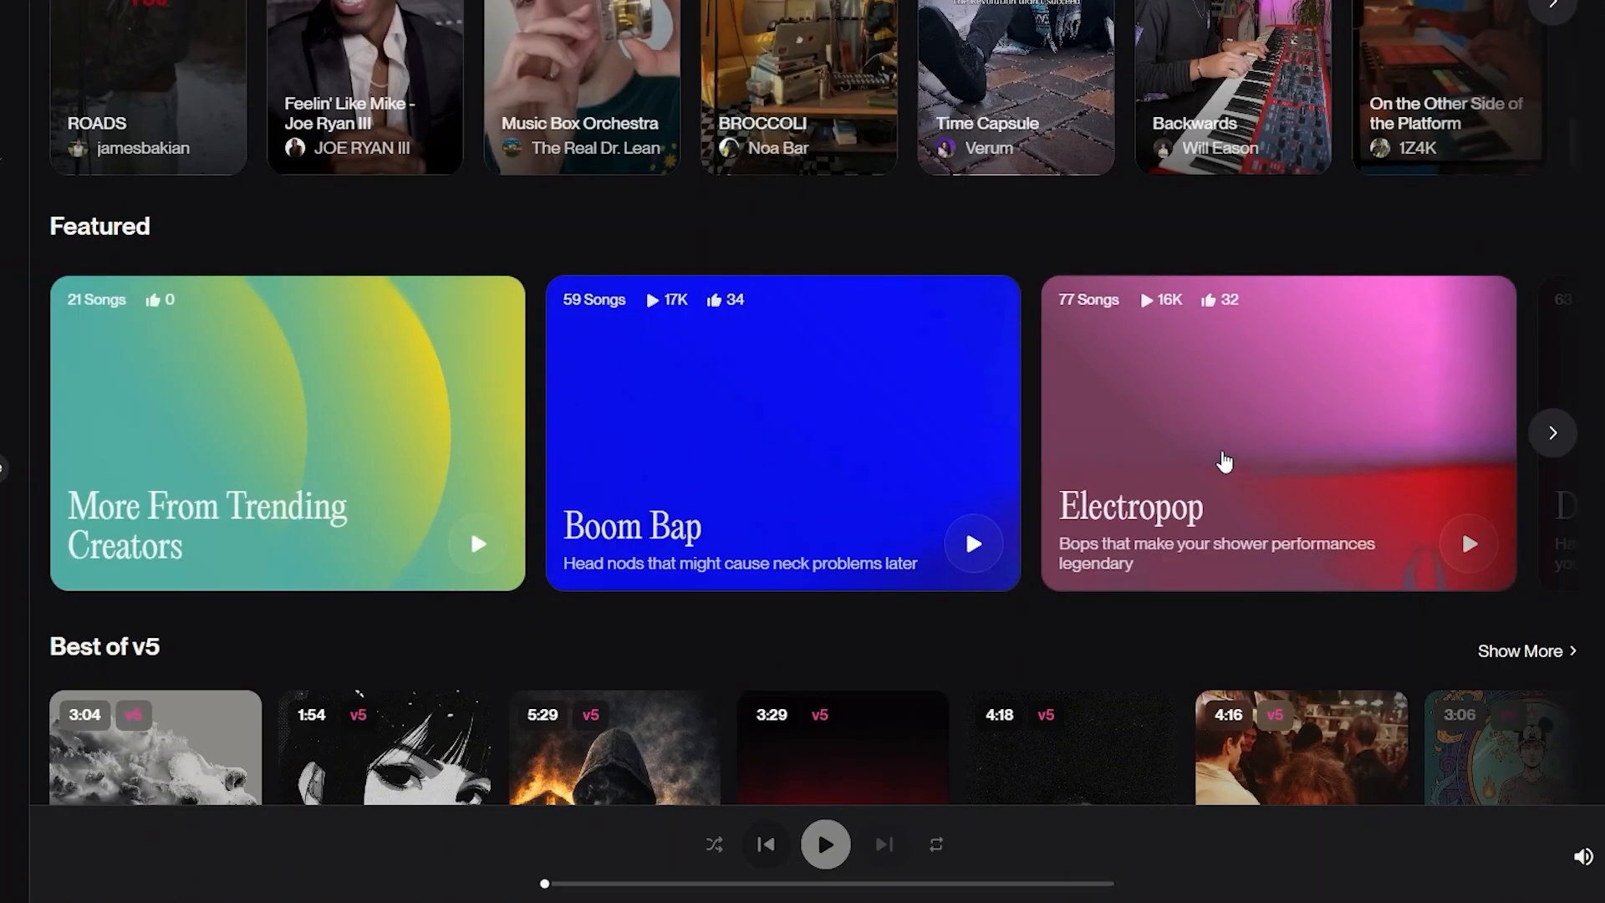
scroll(77, 248, "down", 5)
scroll(1045, 435, "down", 6)
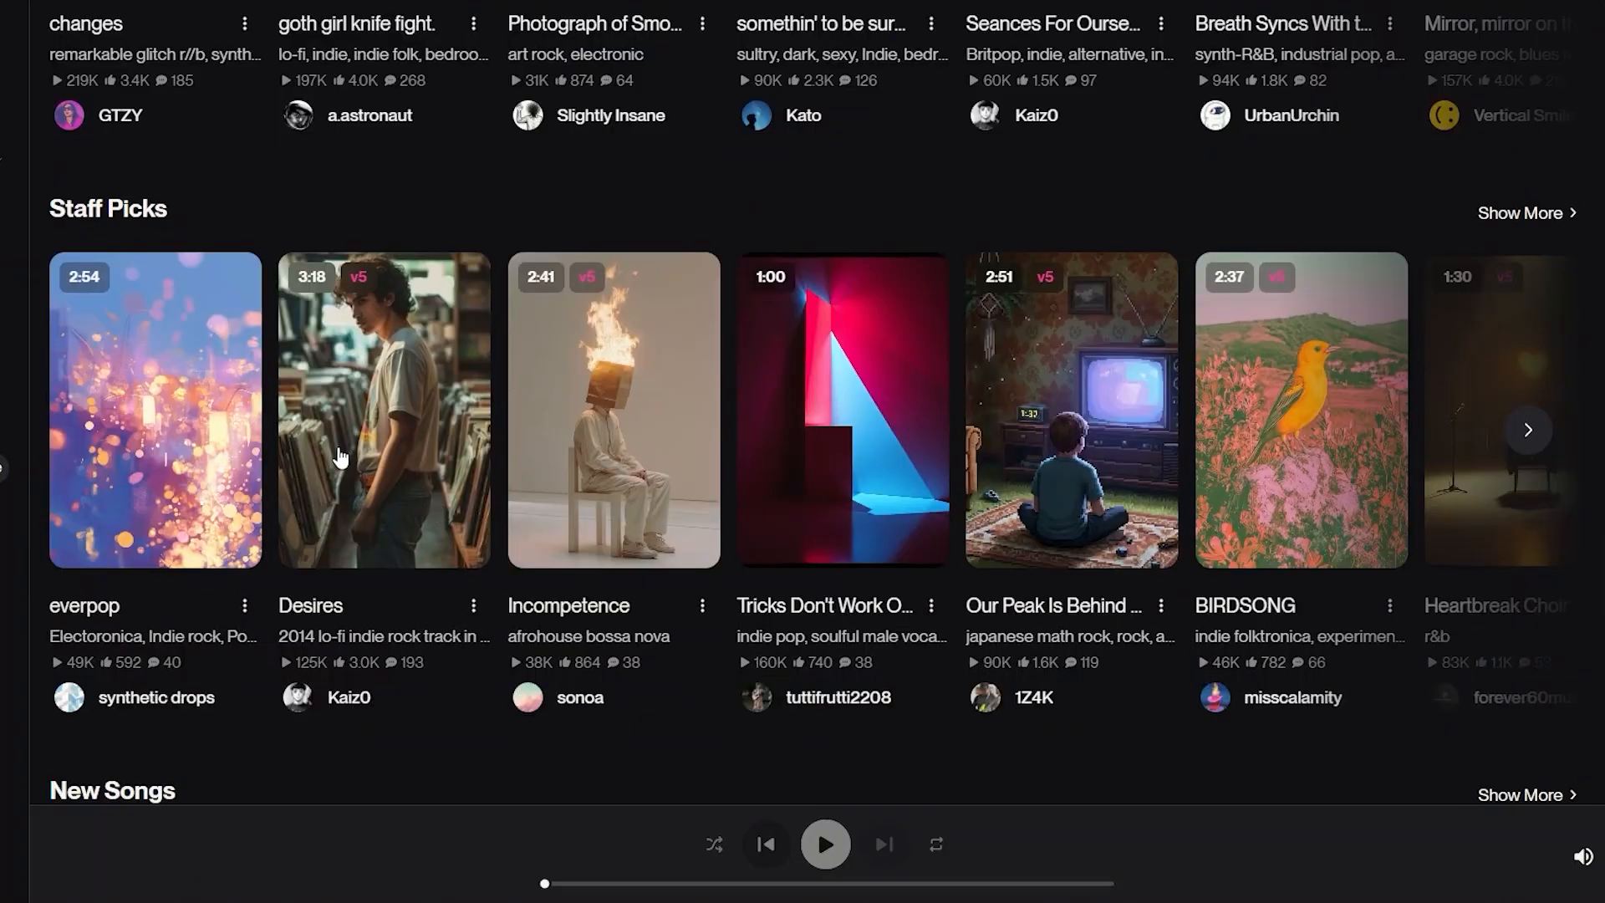
scroll(1218, 454, "down", 6)
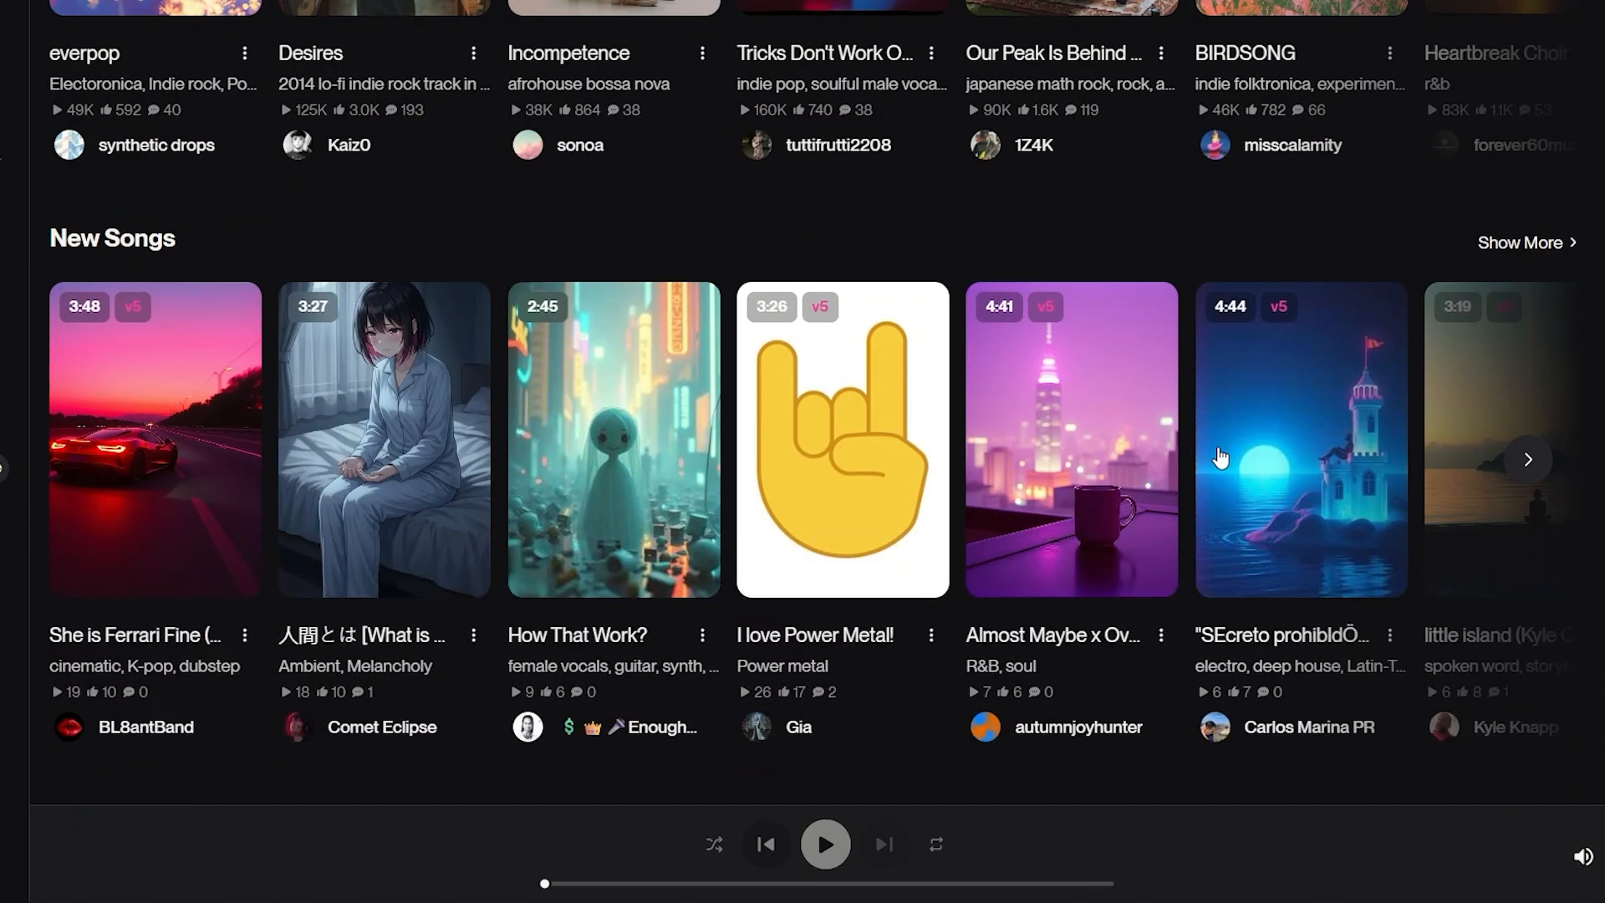
scroll(688, 515, "down", 3)
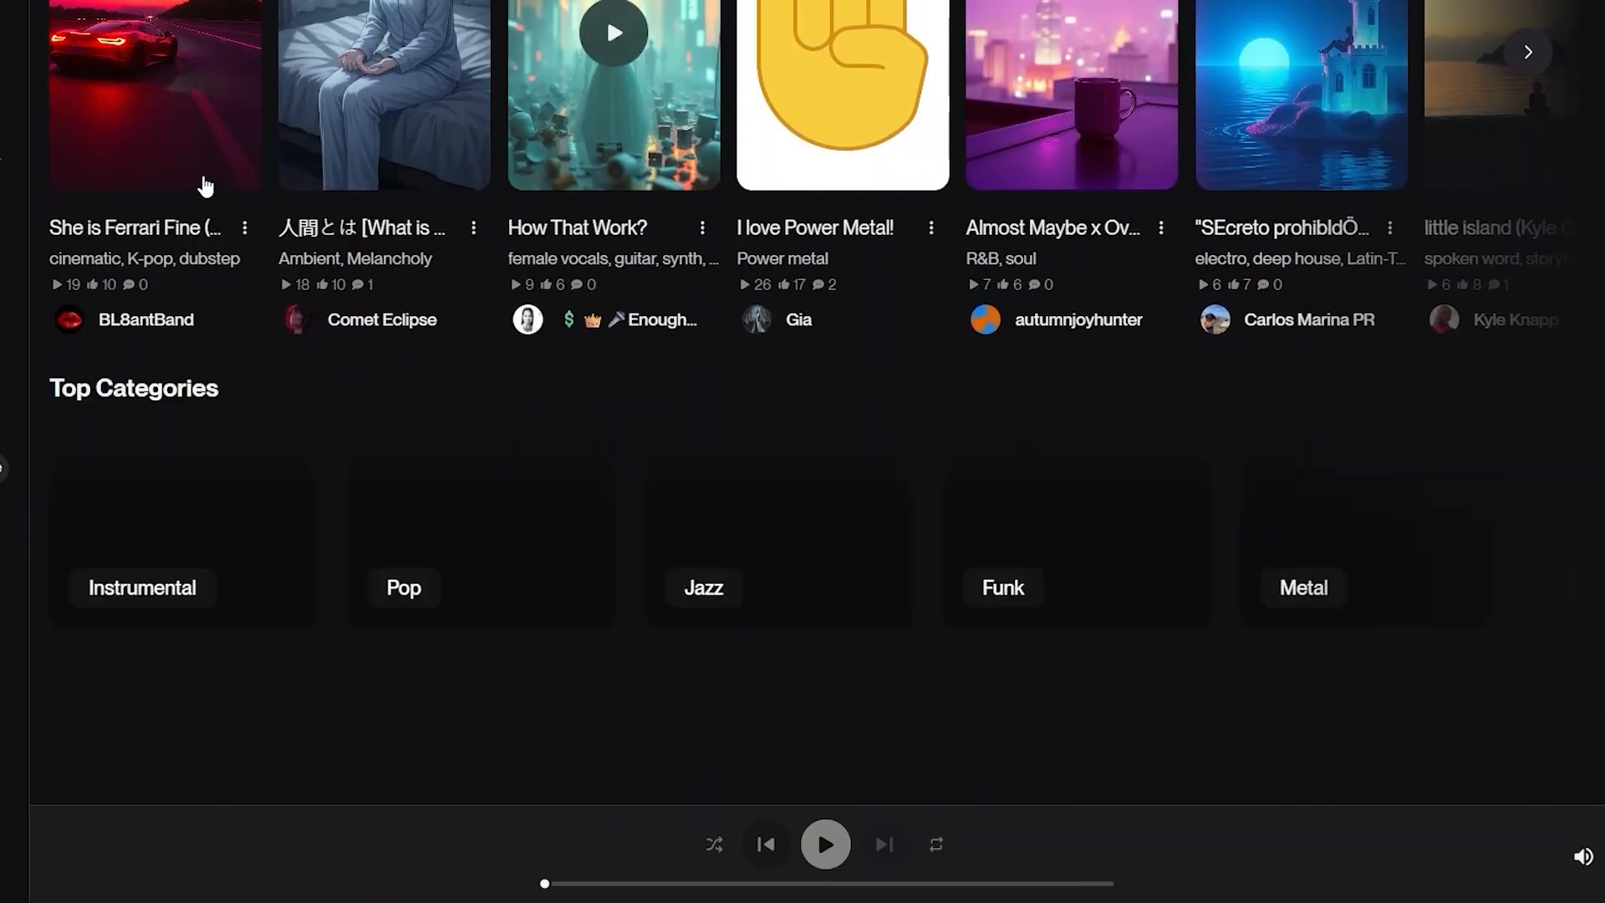
scroll(439, 154, "up", 1)
scroll(925, 512, "down", 8)
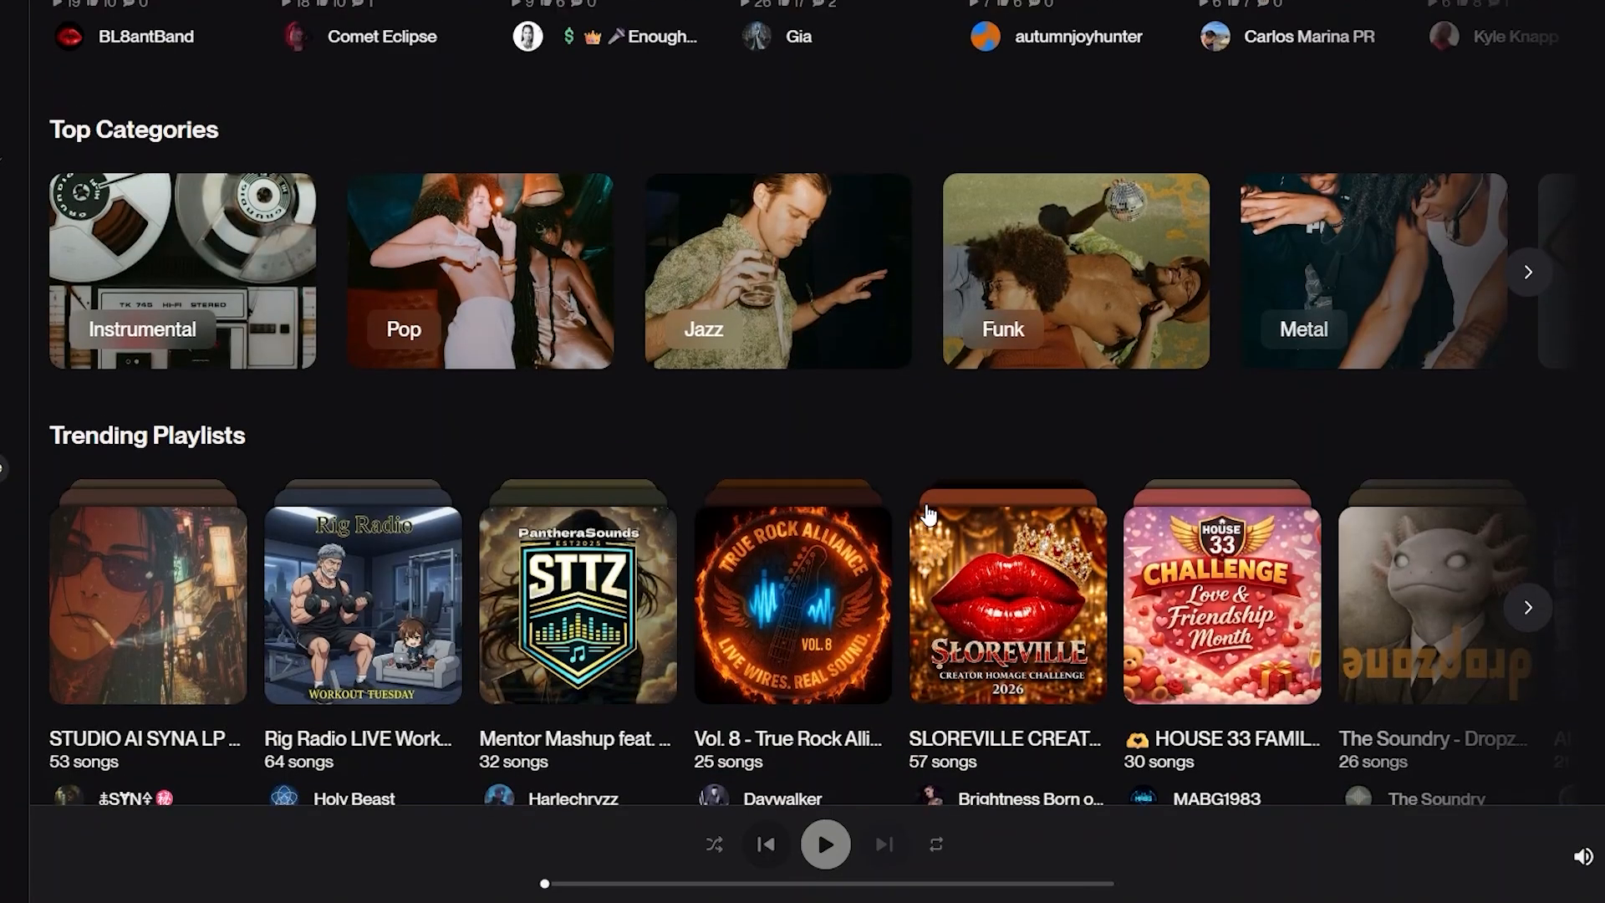
scroll(926, 512, "up", 3)
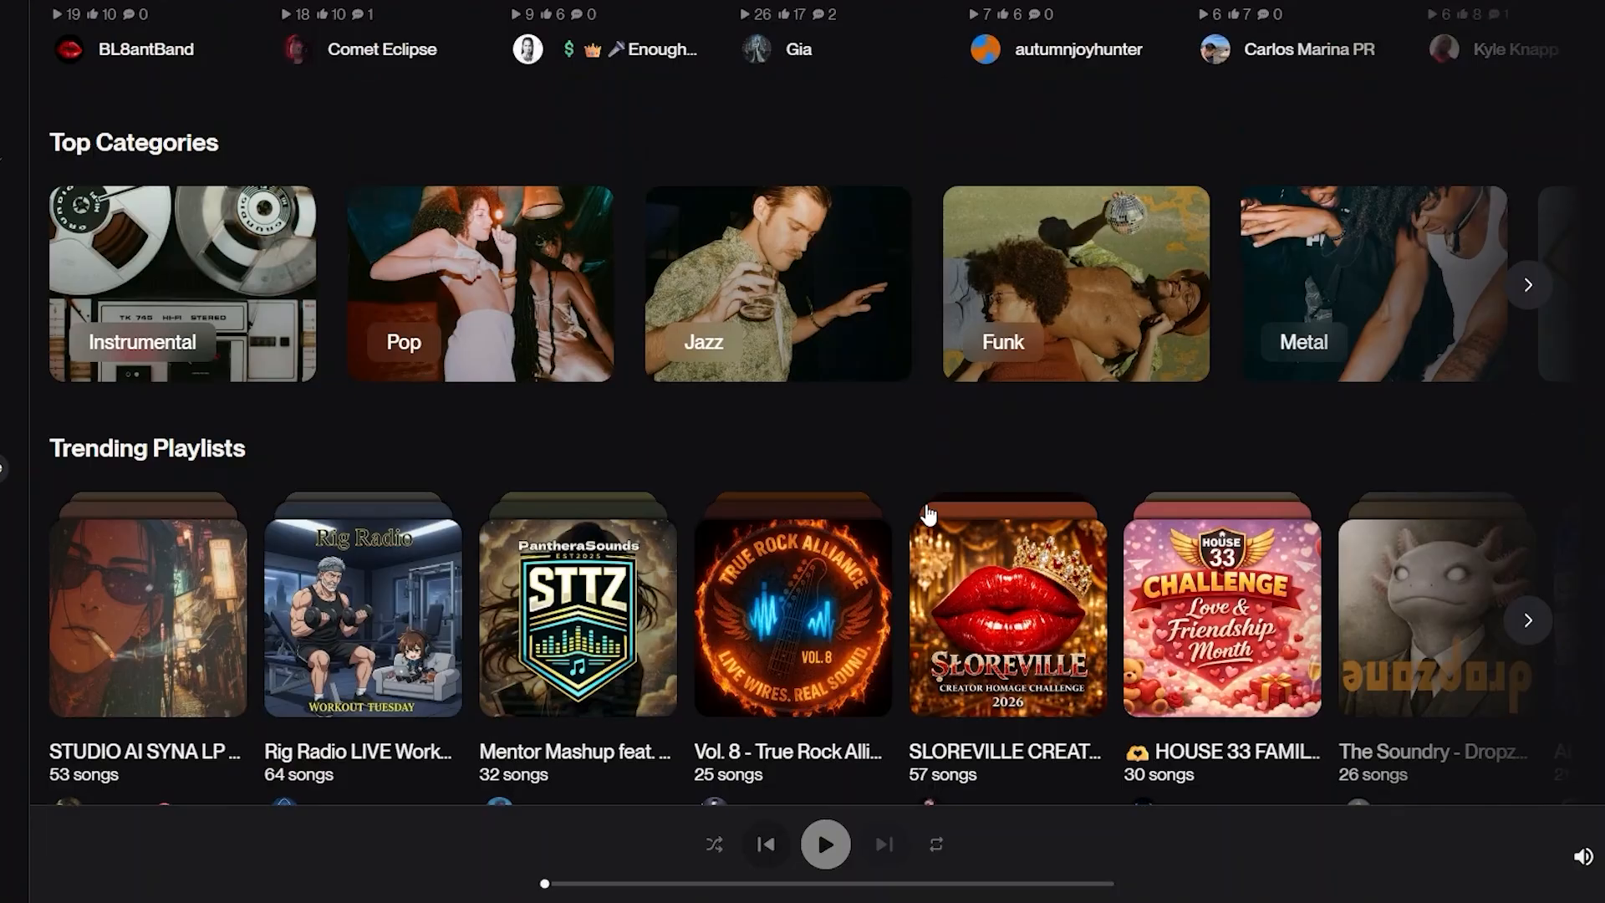
scroll(889, 618, "down", 7)
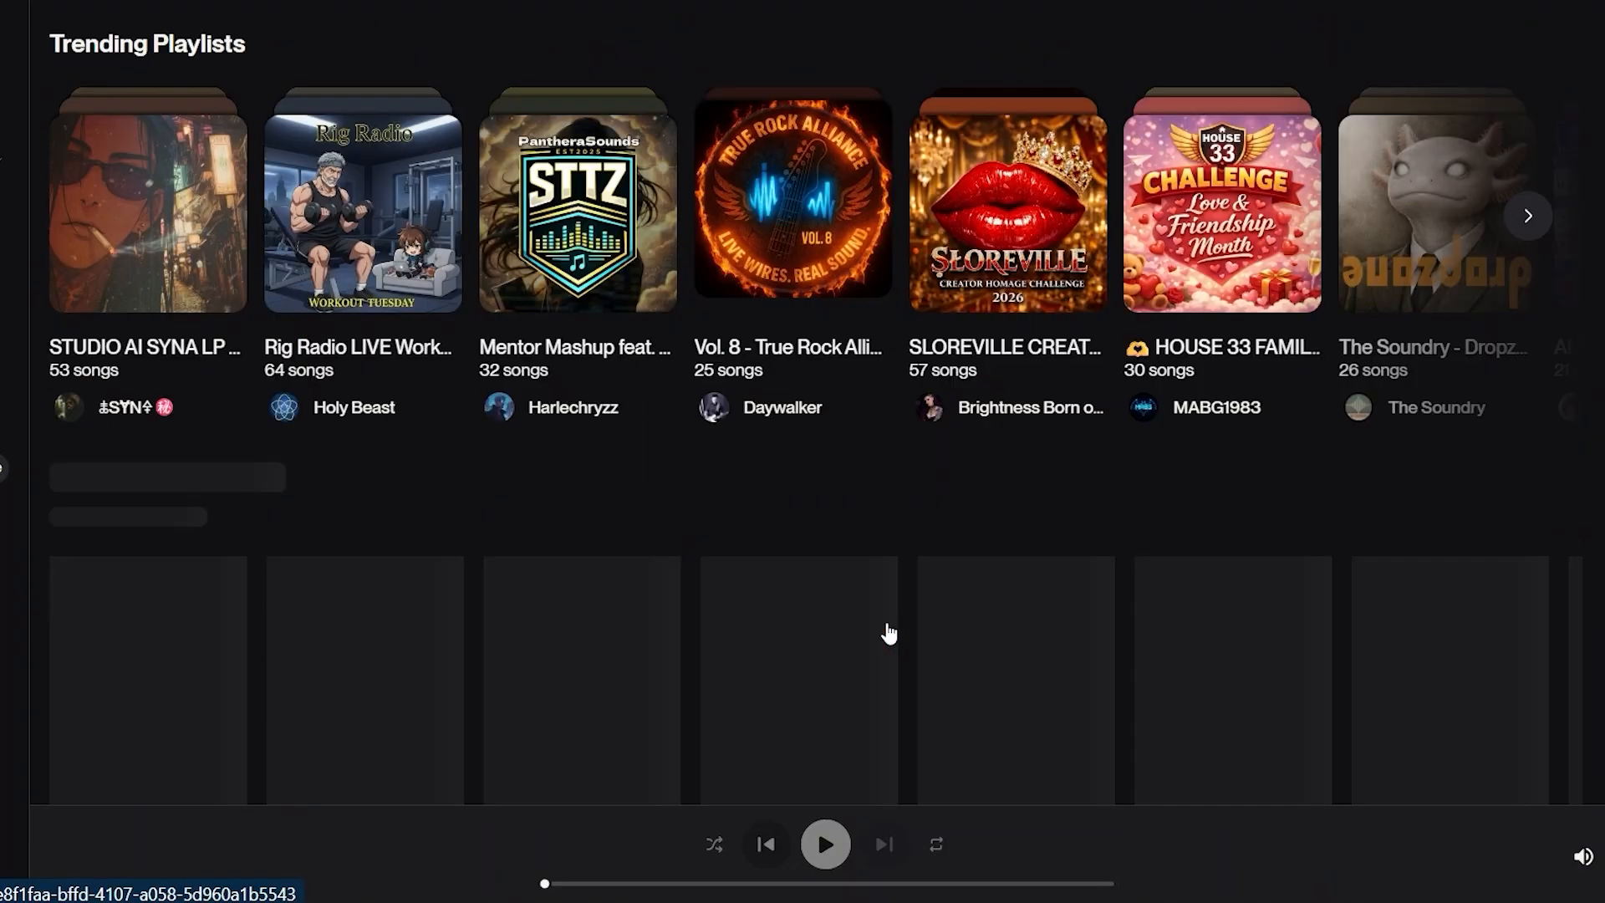
scroll(889, 633, "up", 2)
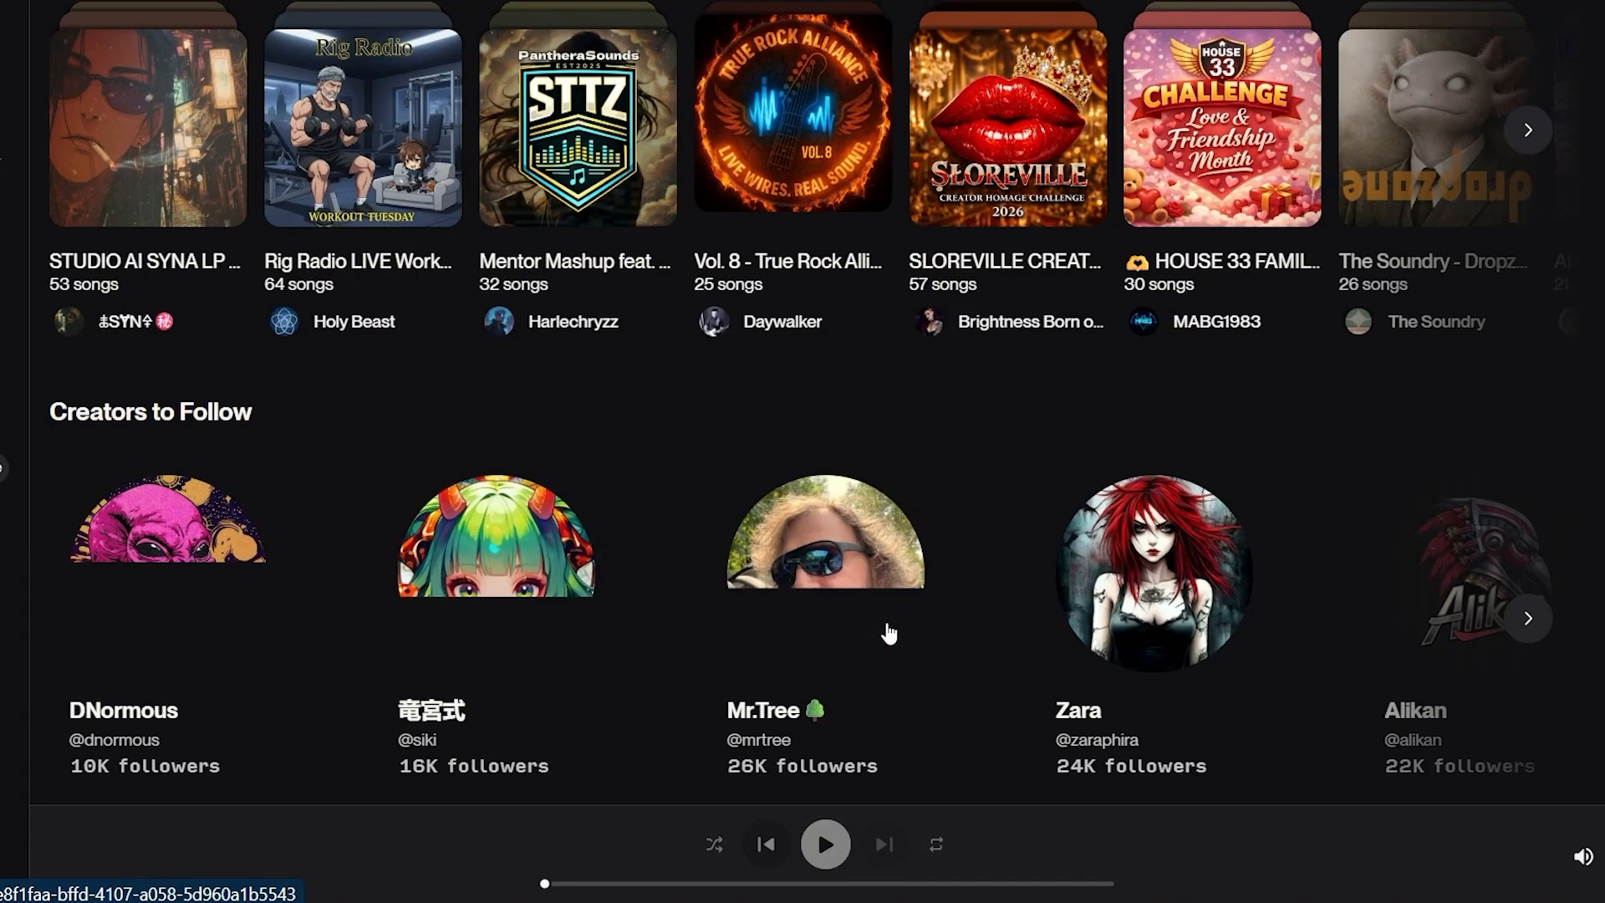
- Review the home page sections in reverse, from Trending Playlists back to the banner at the start of the page
scroll(889, 633, "up", 3)
scroll(888, 634, "up", 4)
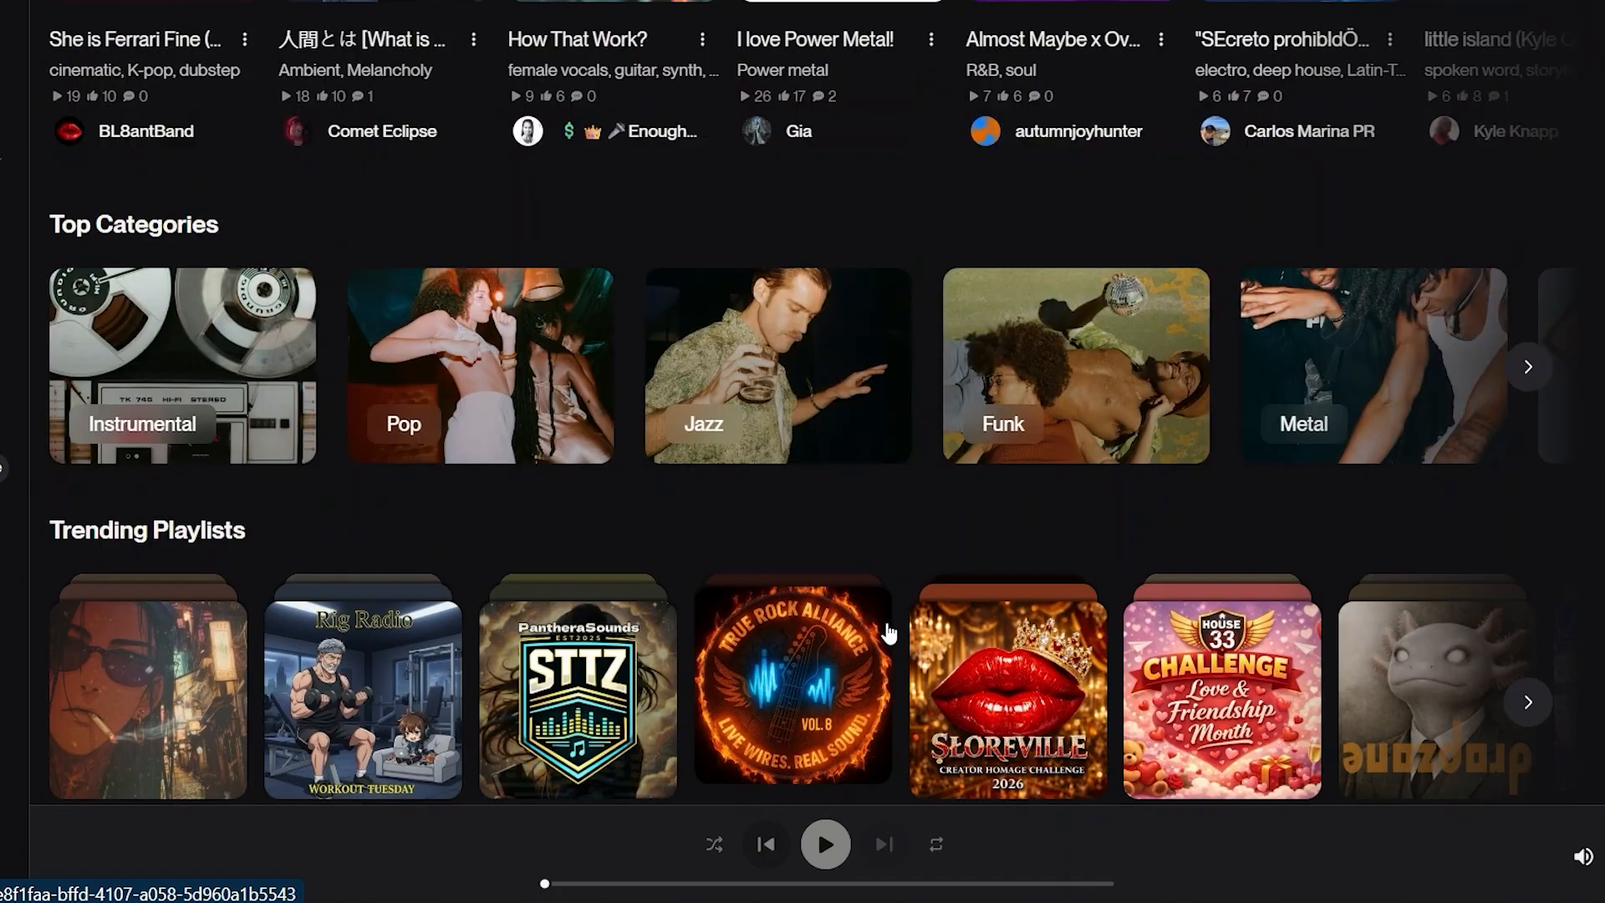
scroll(889, 633, "up", 15)
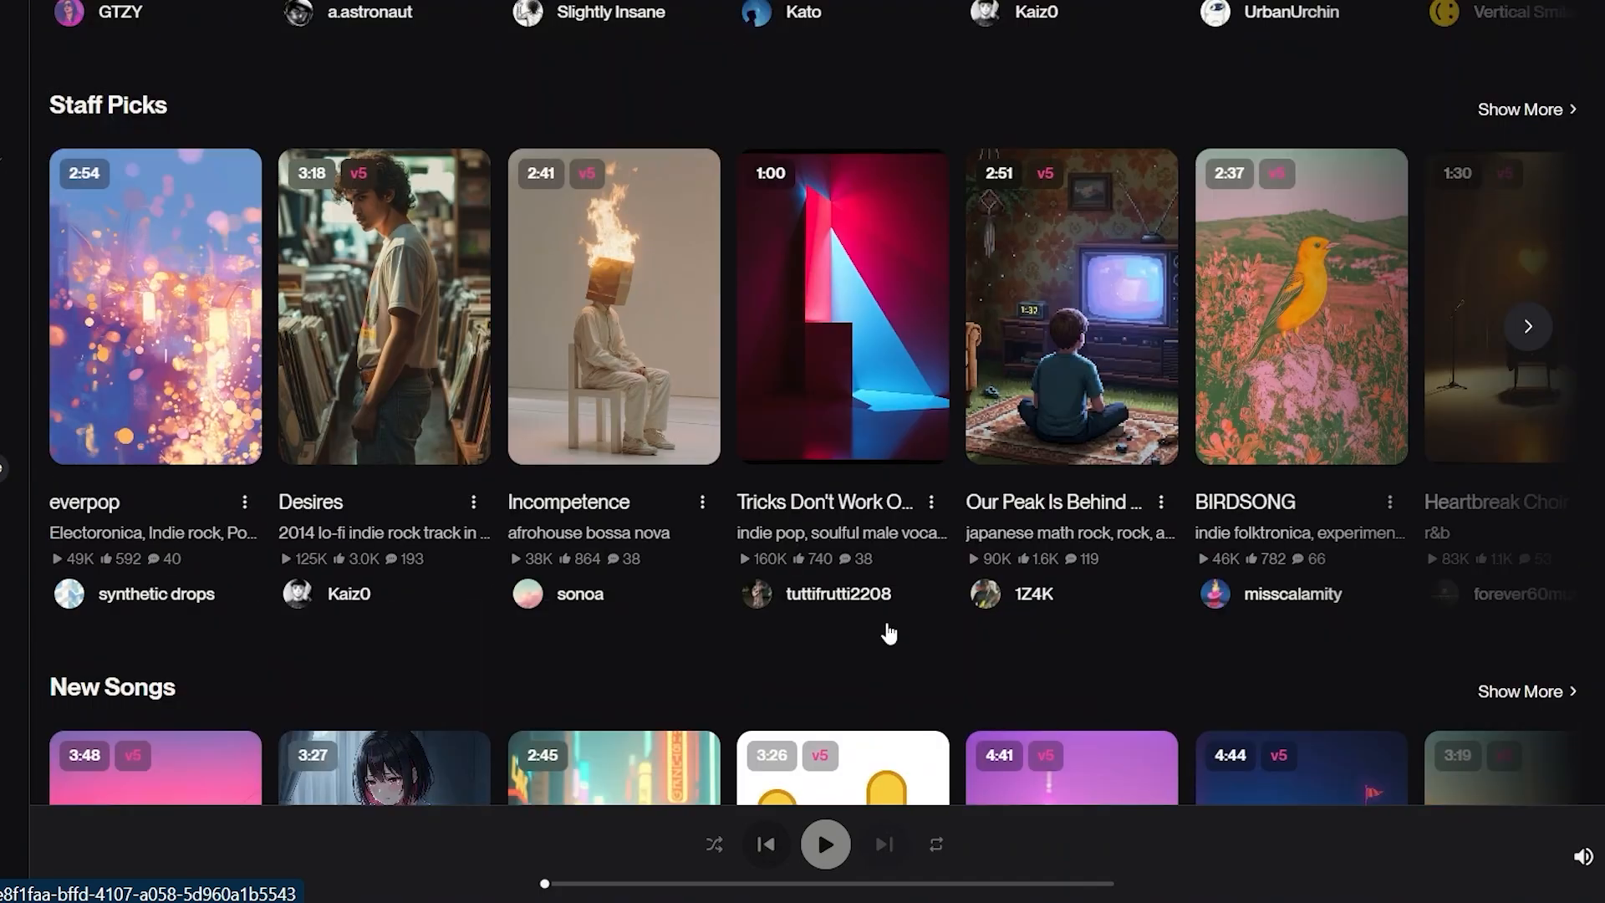
scroll(889, 633, "up", 3)
scroll(888, 633, "up", 8)
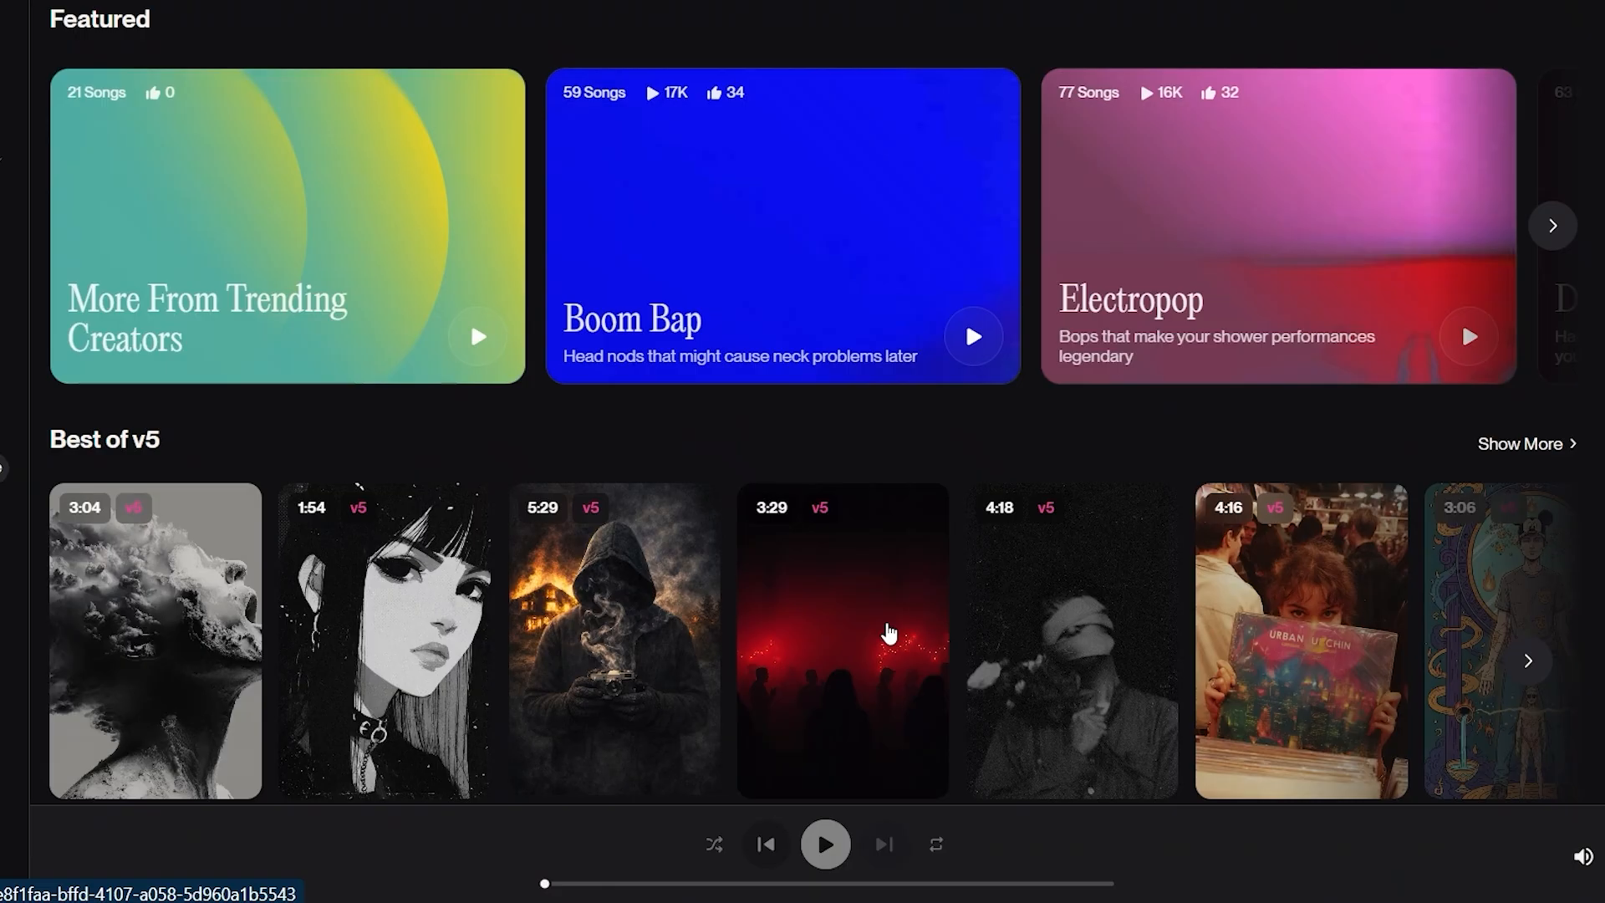
scroll(888, 634, "up", 11)
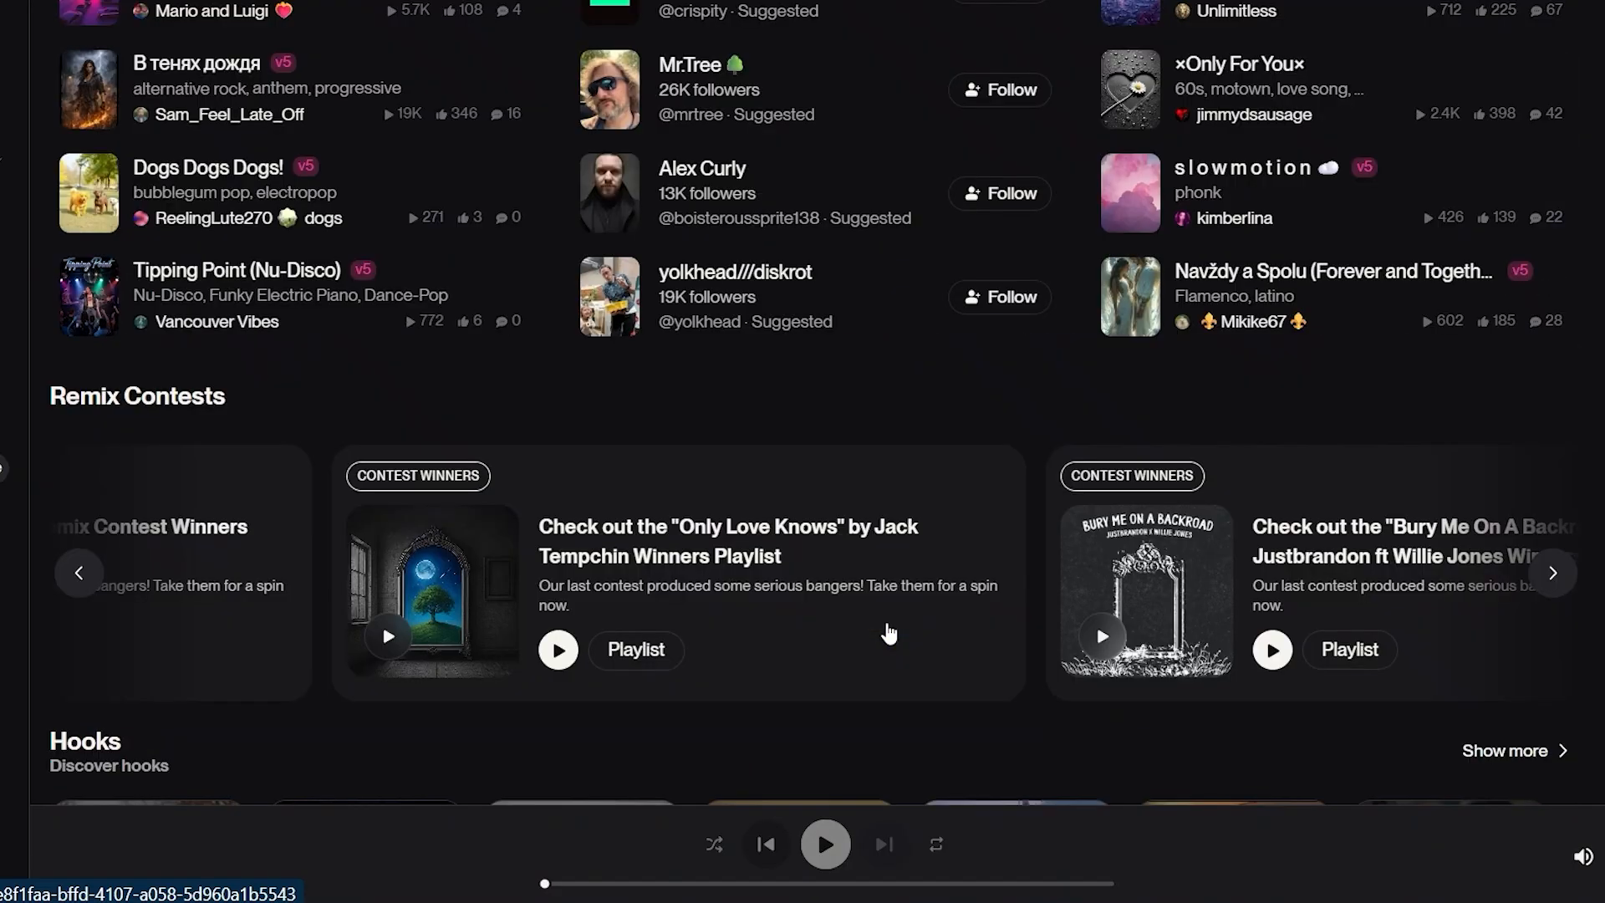
scroll(888, 634, "up", 4)
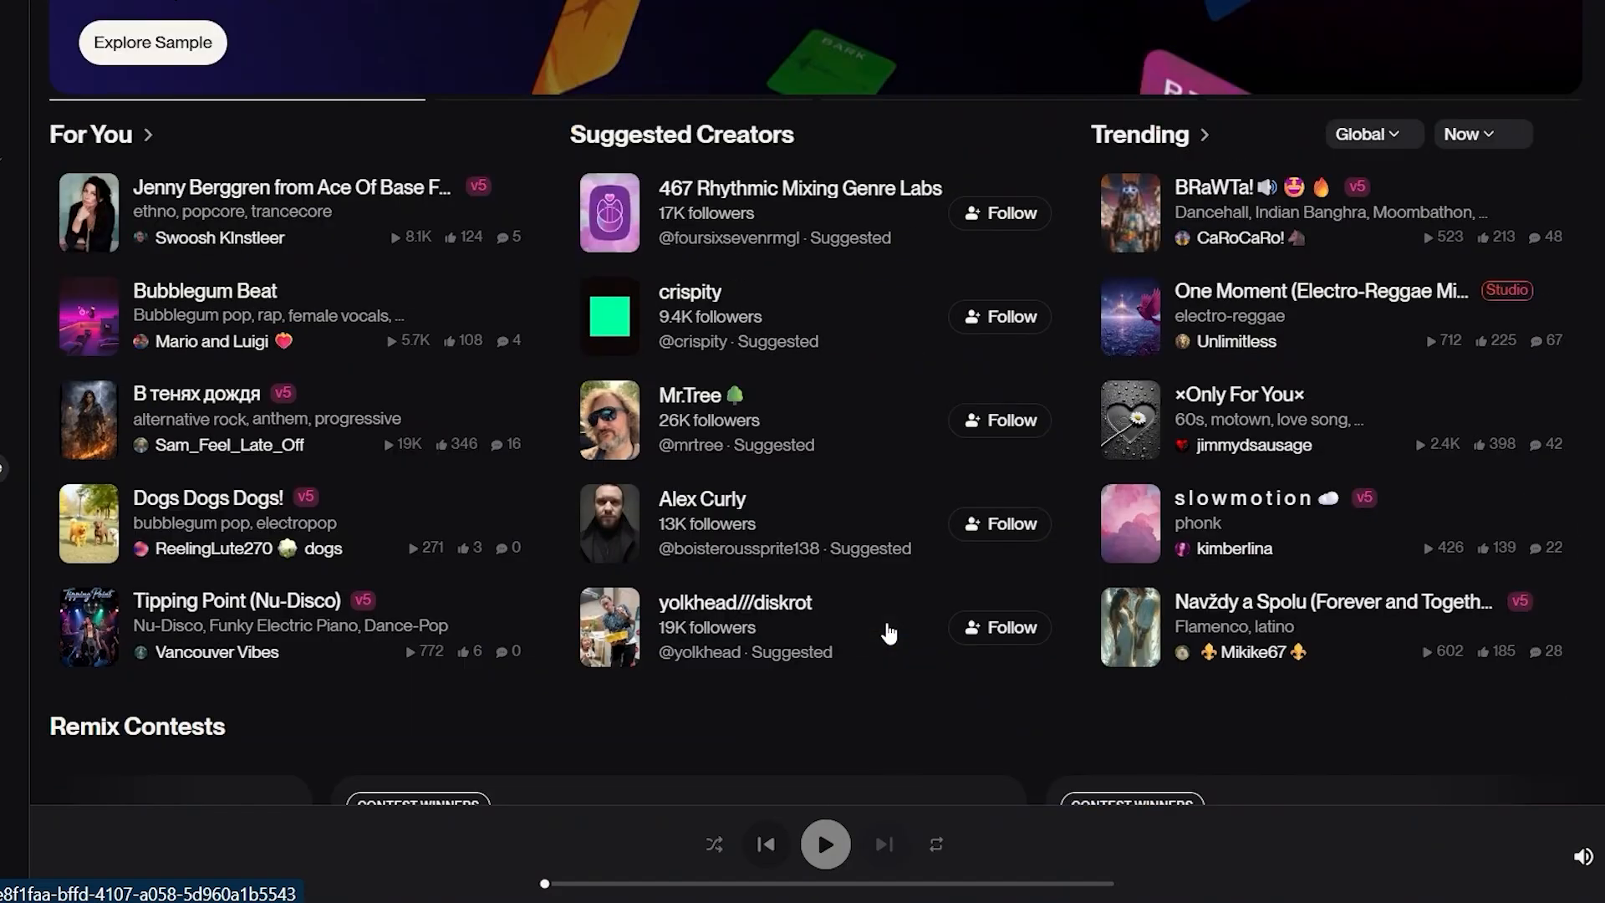
scroll(888, 634, "up", 4)
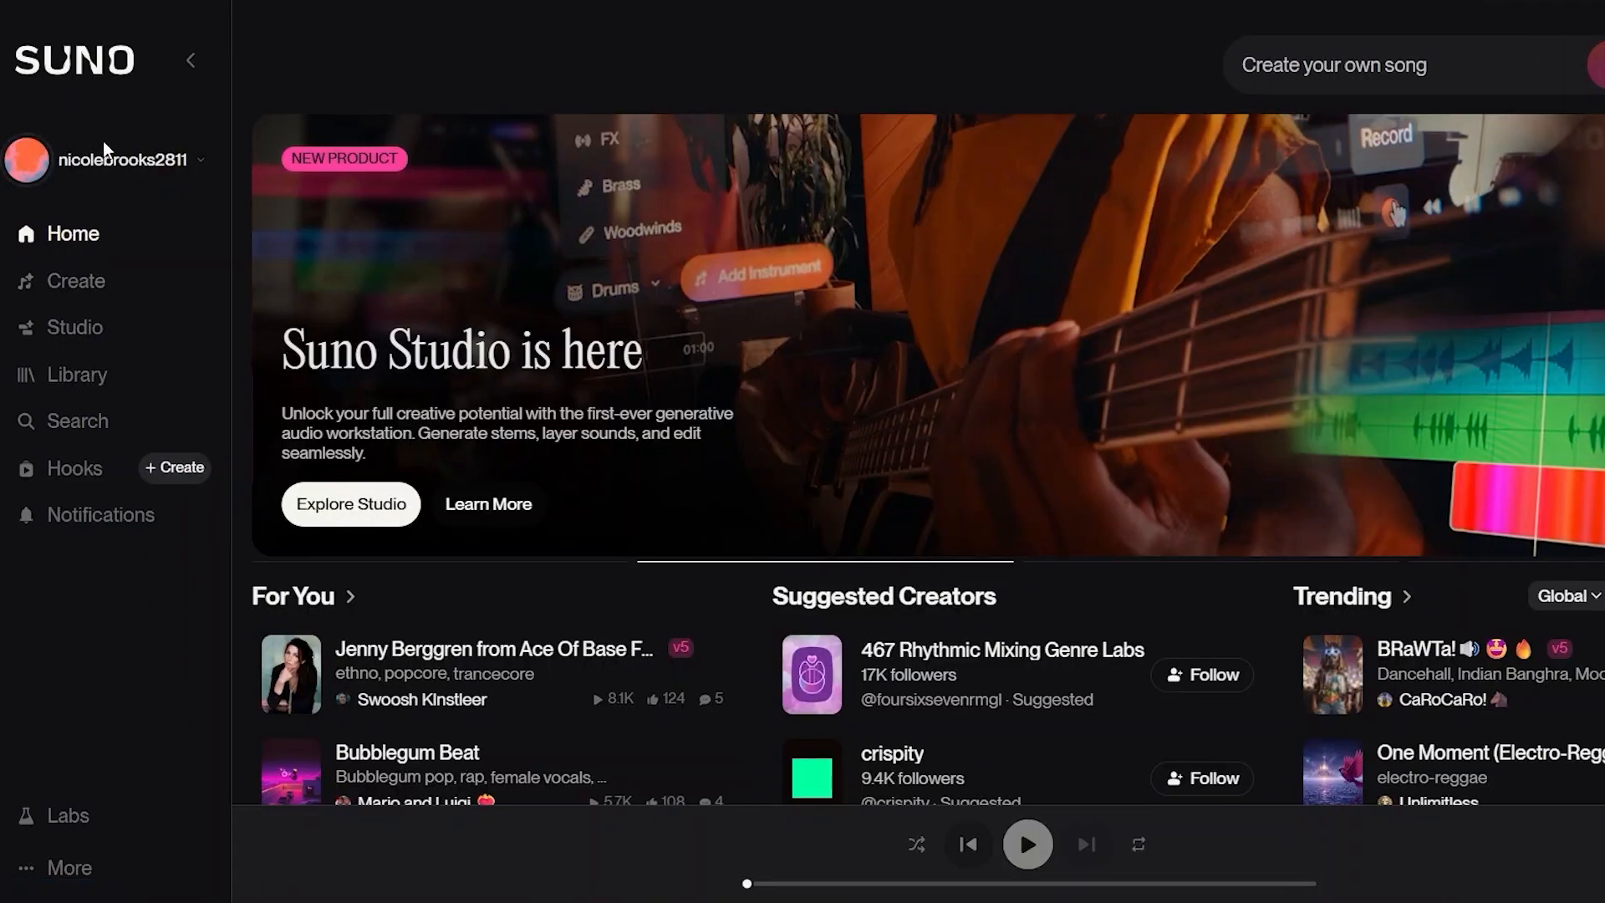
- View the account options, including Upgrade to Pro, Profile, Theme and Sign Out
left_click(202, 162)
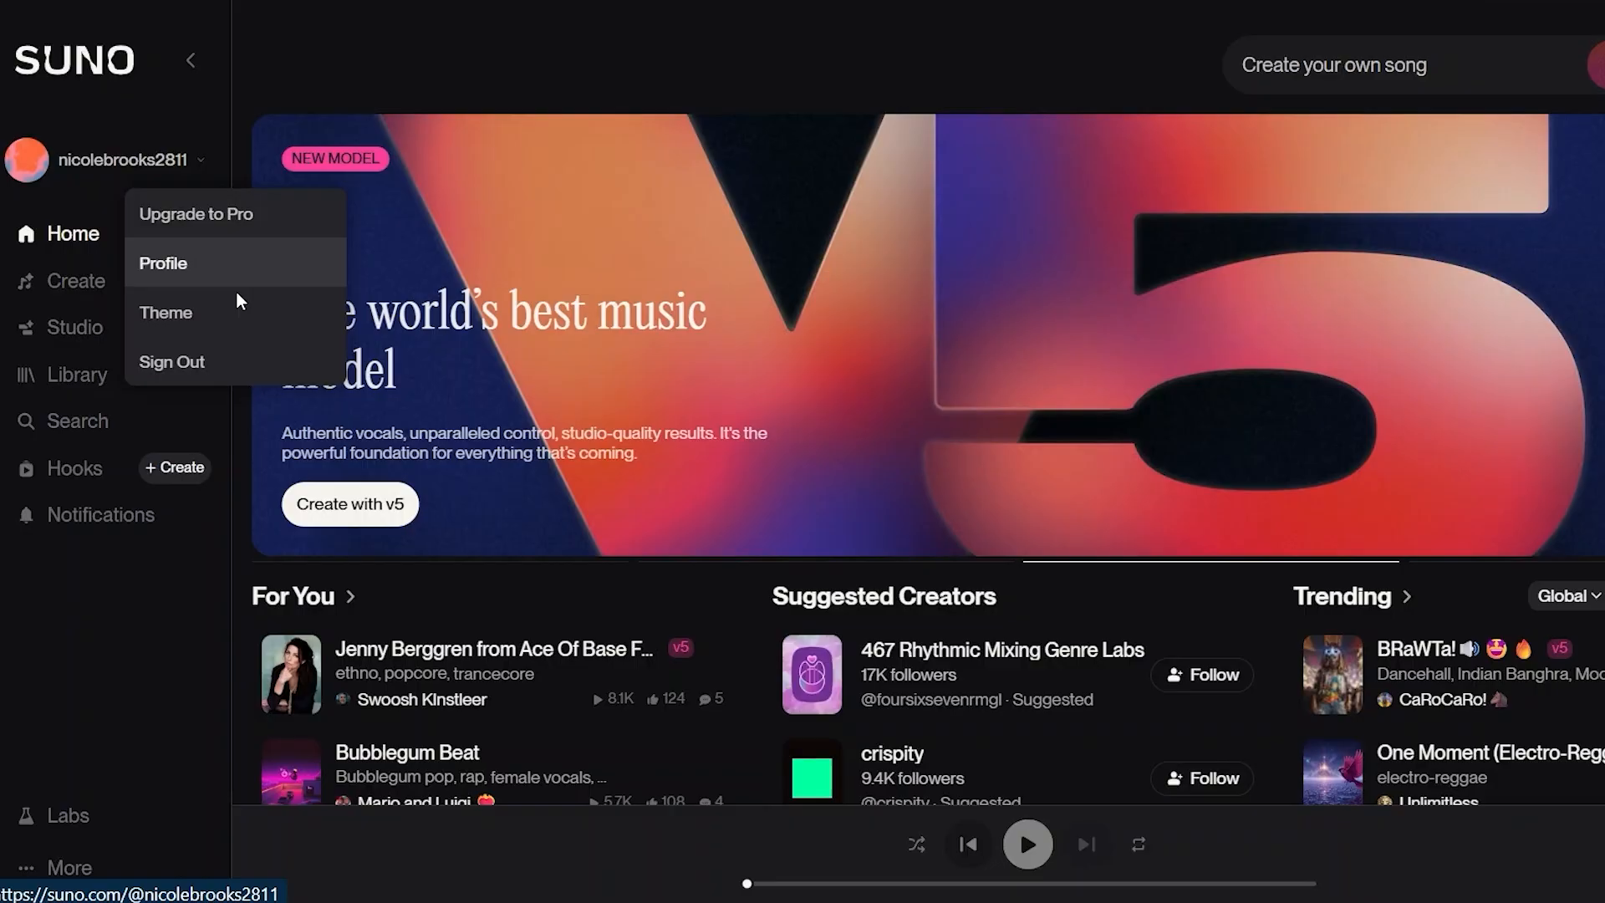
mouse_move(209, 316)
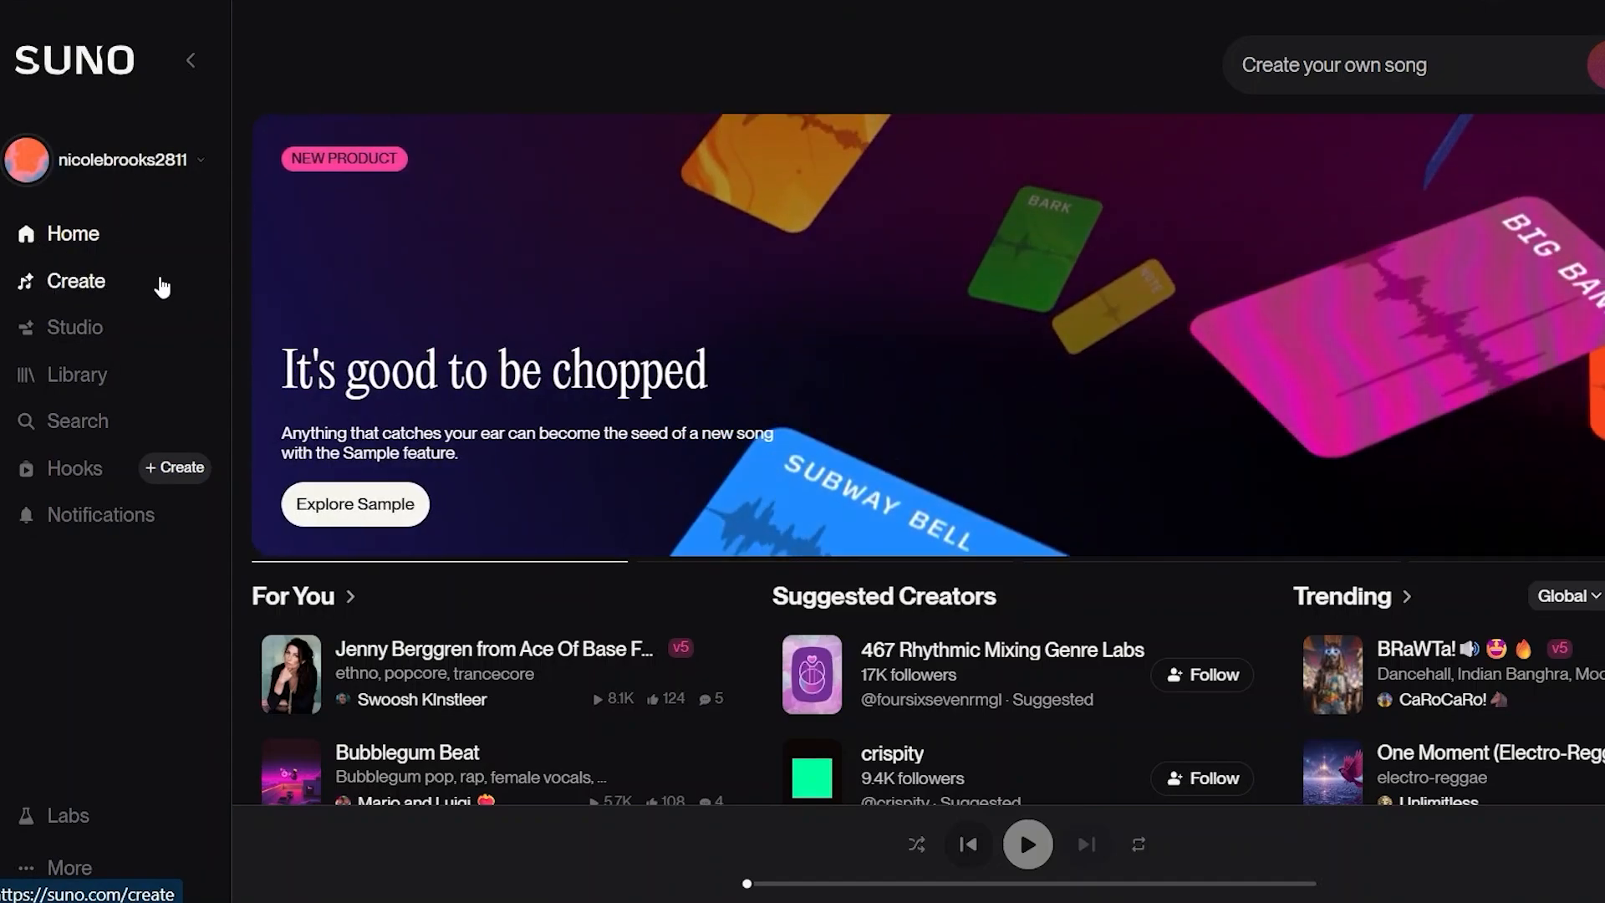
- Open the Create page and collapse the navigation sidebar
left_click(80, 284)
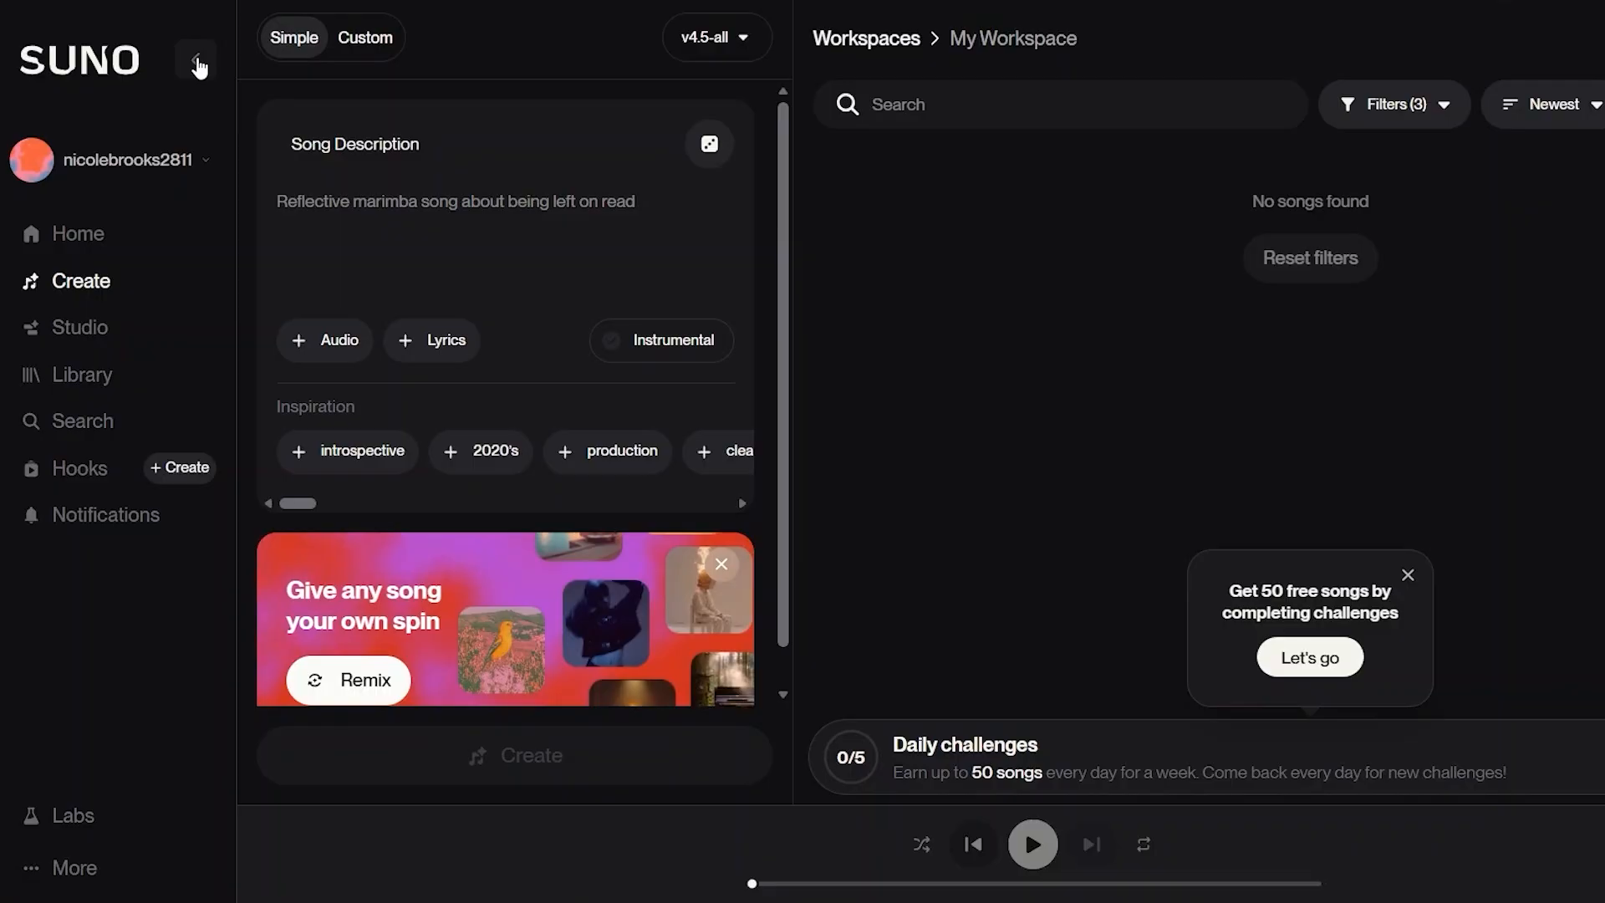
left_click(197, 62)
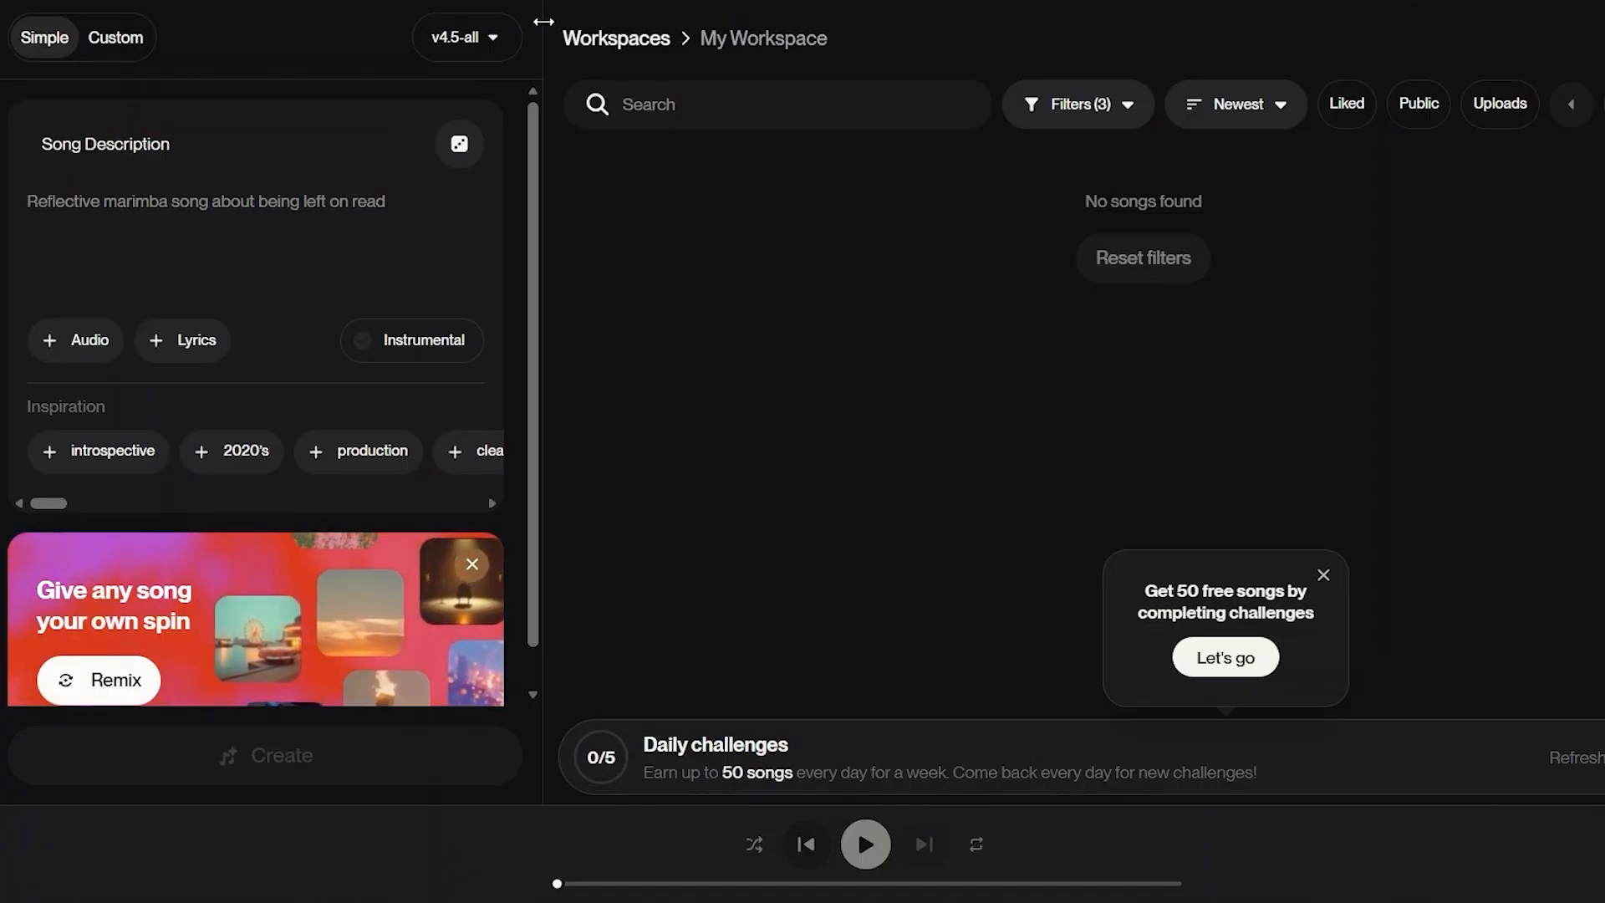
- Narrow the song creation panel and view the available model versions, keeping v4.5-all
left_click_drag(543, 22, 442, 27)
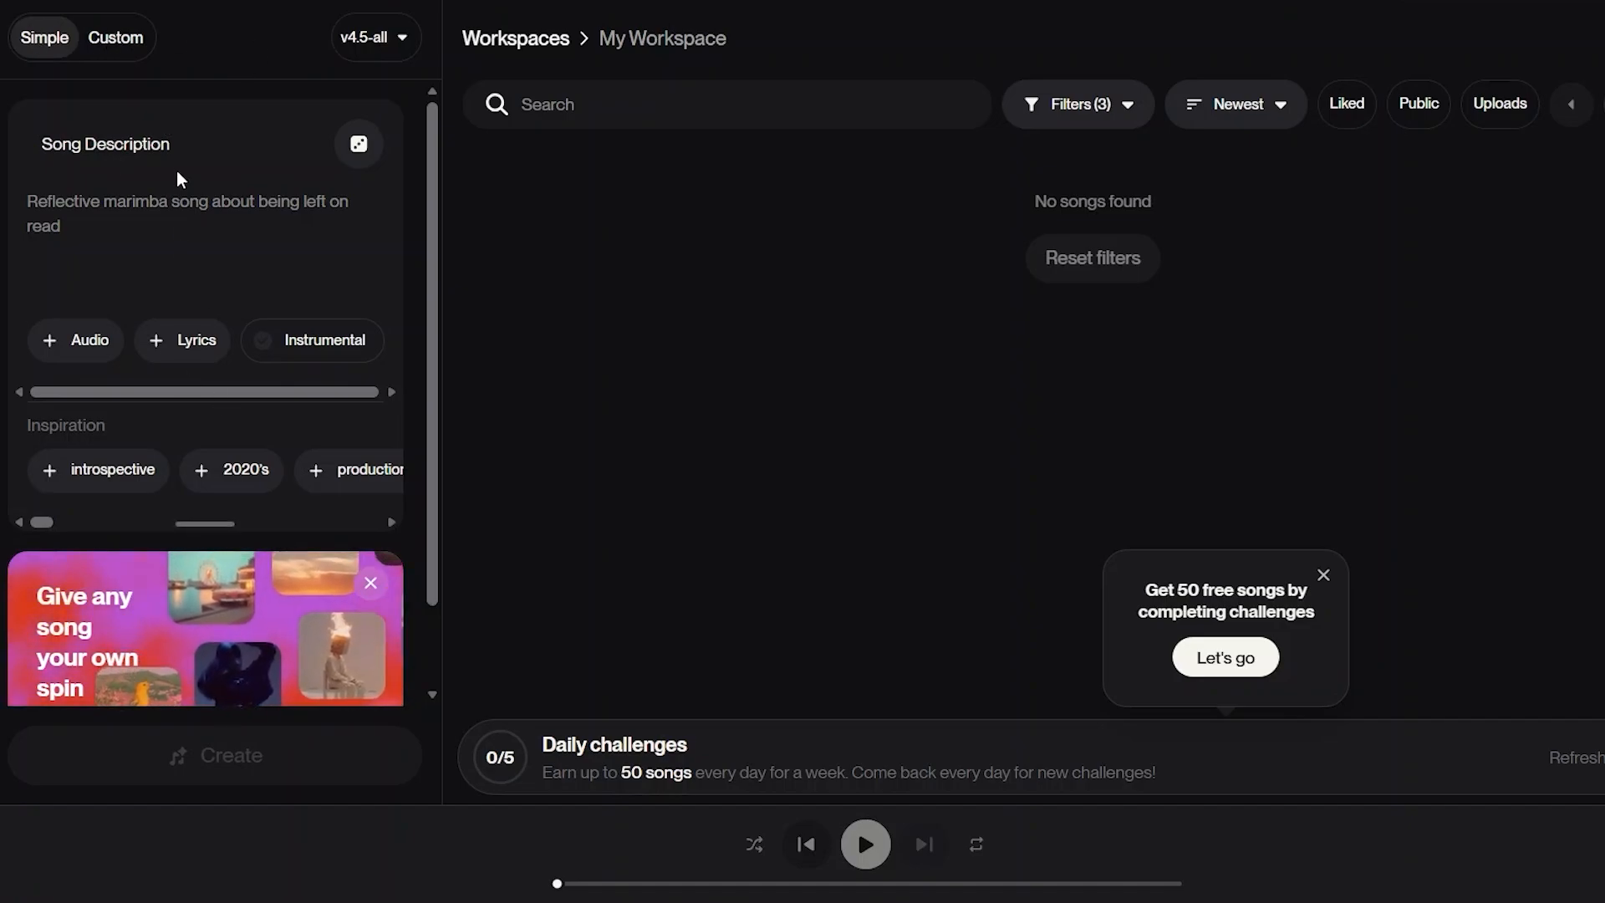
left_click(406, 39)
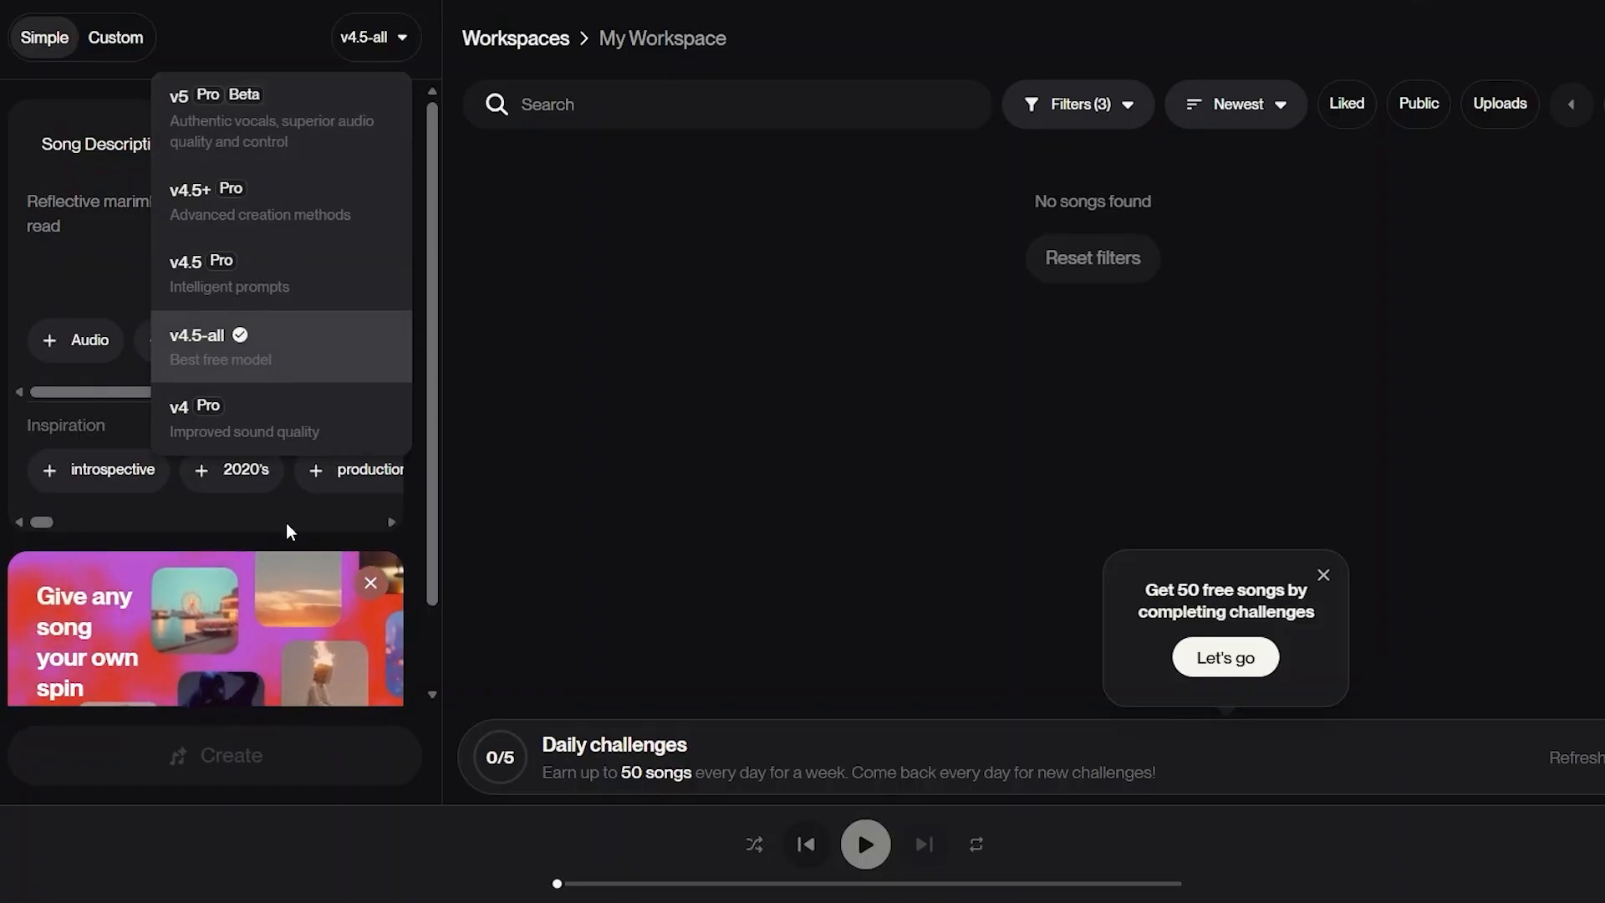
left_click(396, 50)
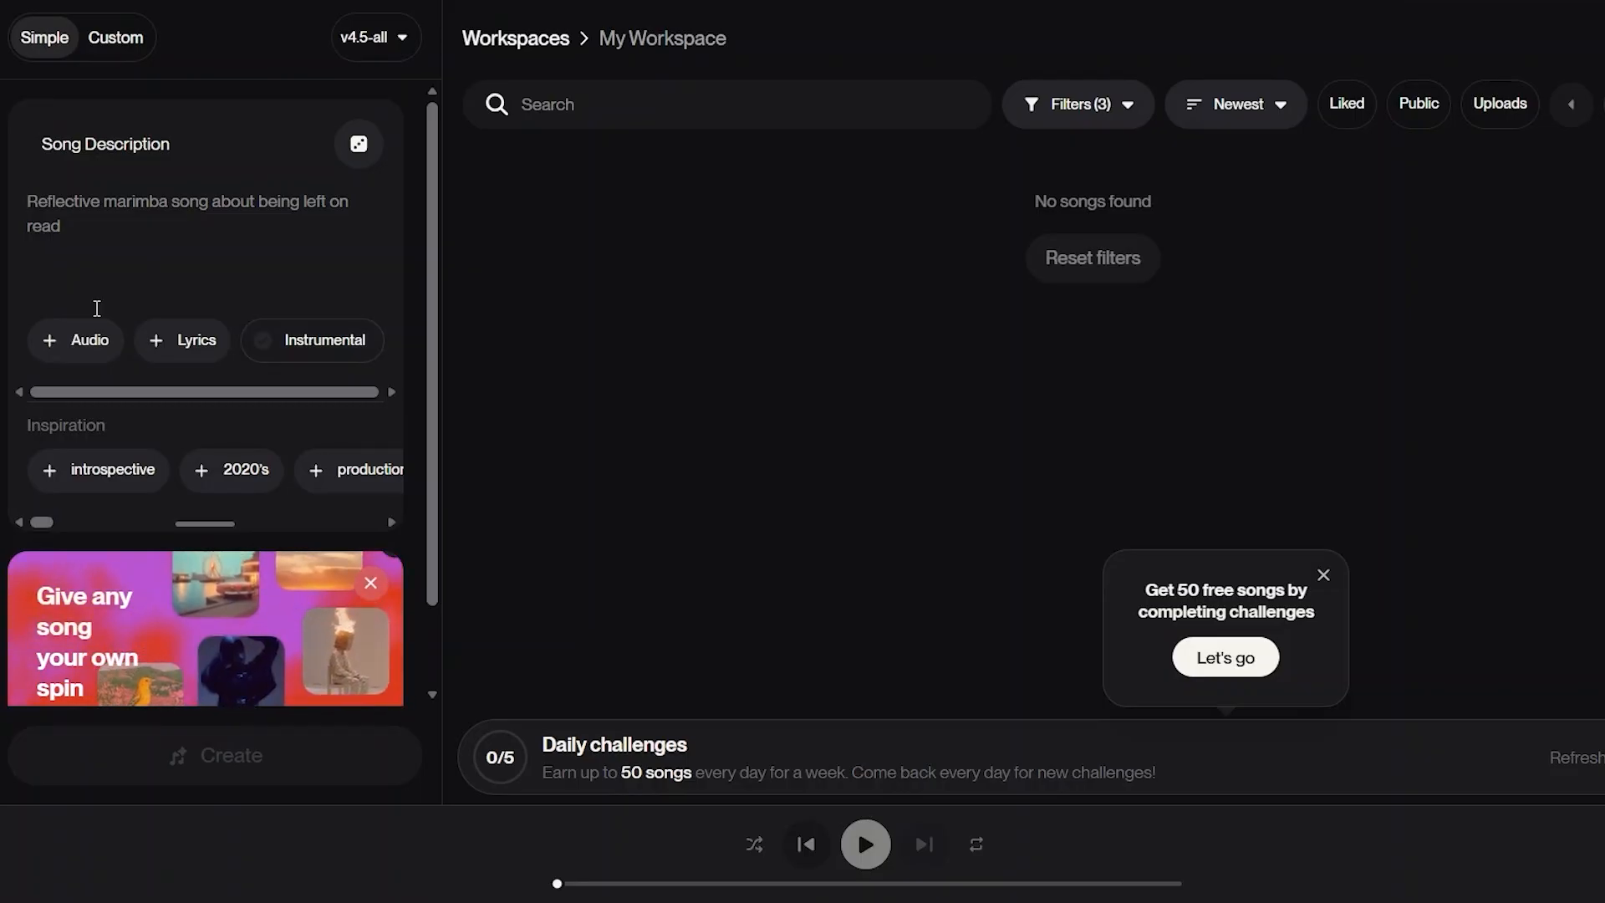
- View the ways to add audio to the song description and close the list without choosing one
left_click(59, 355)
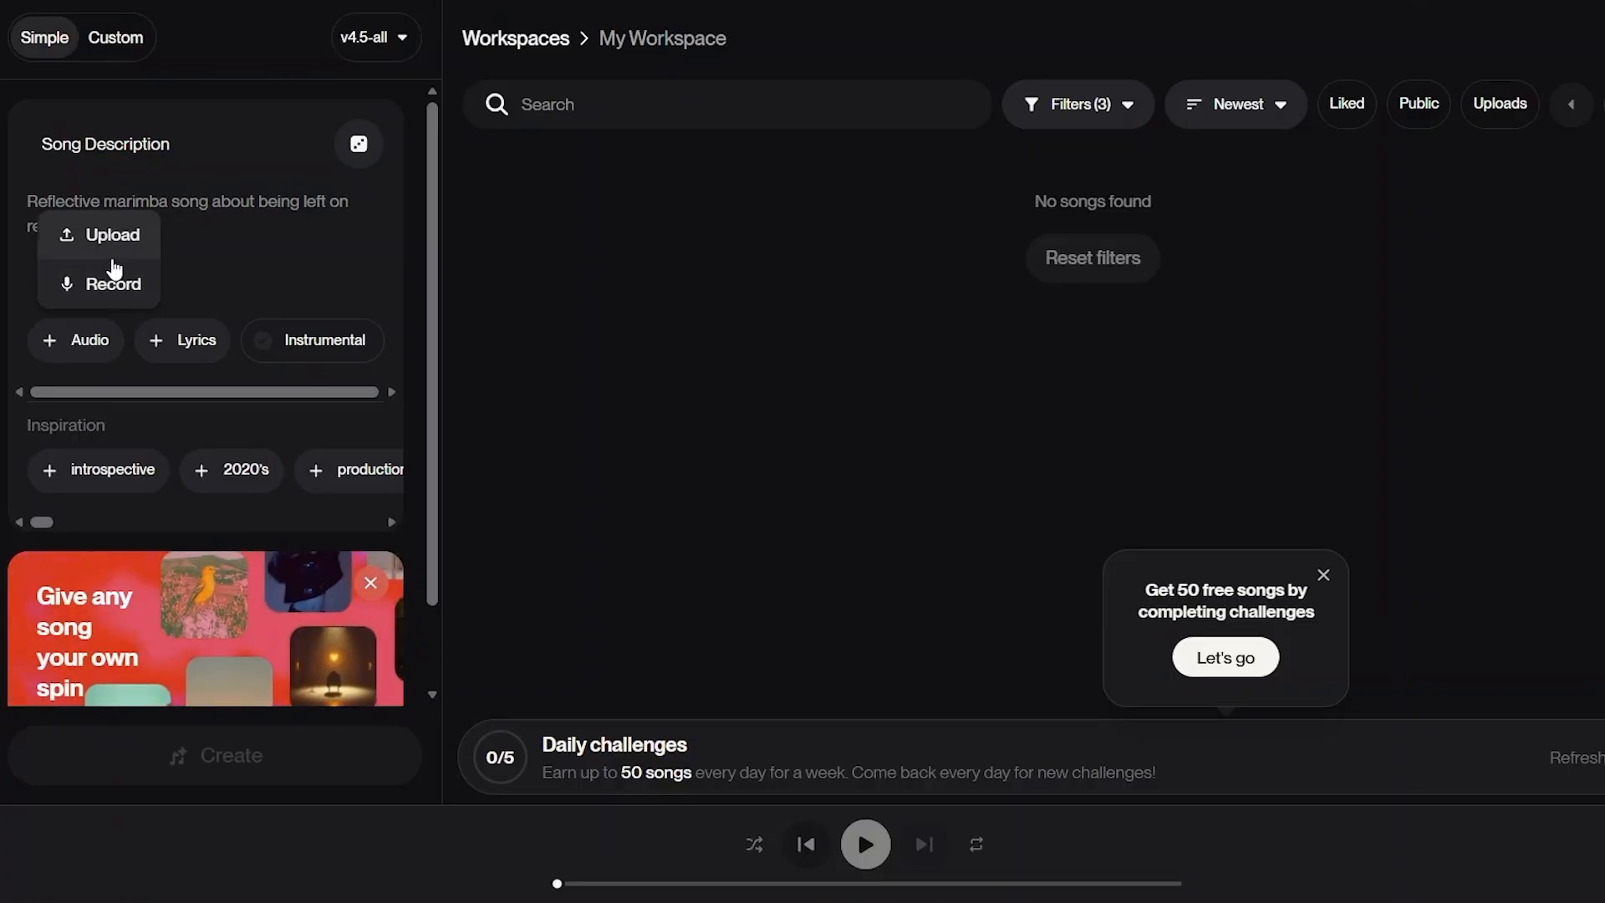
left_click(274, 224)
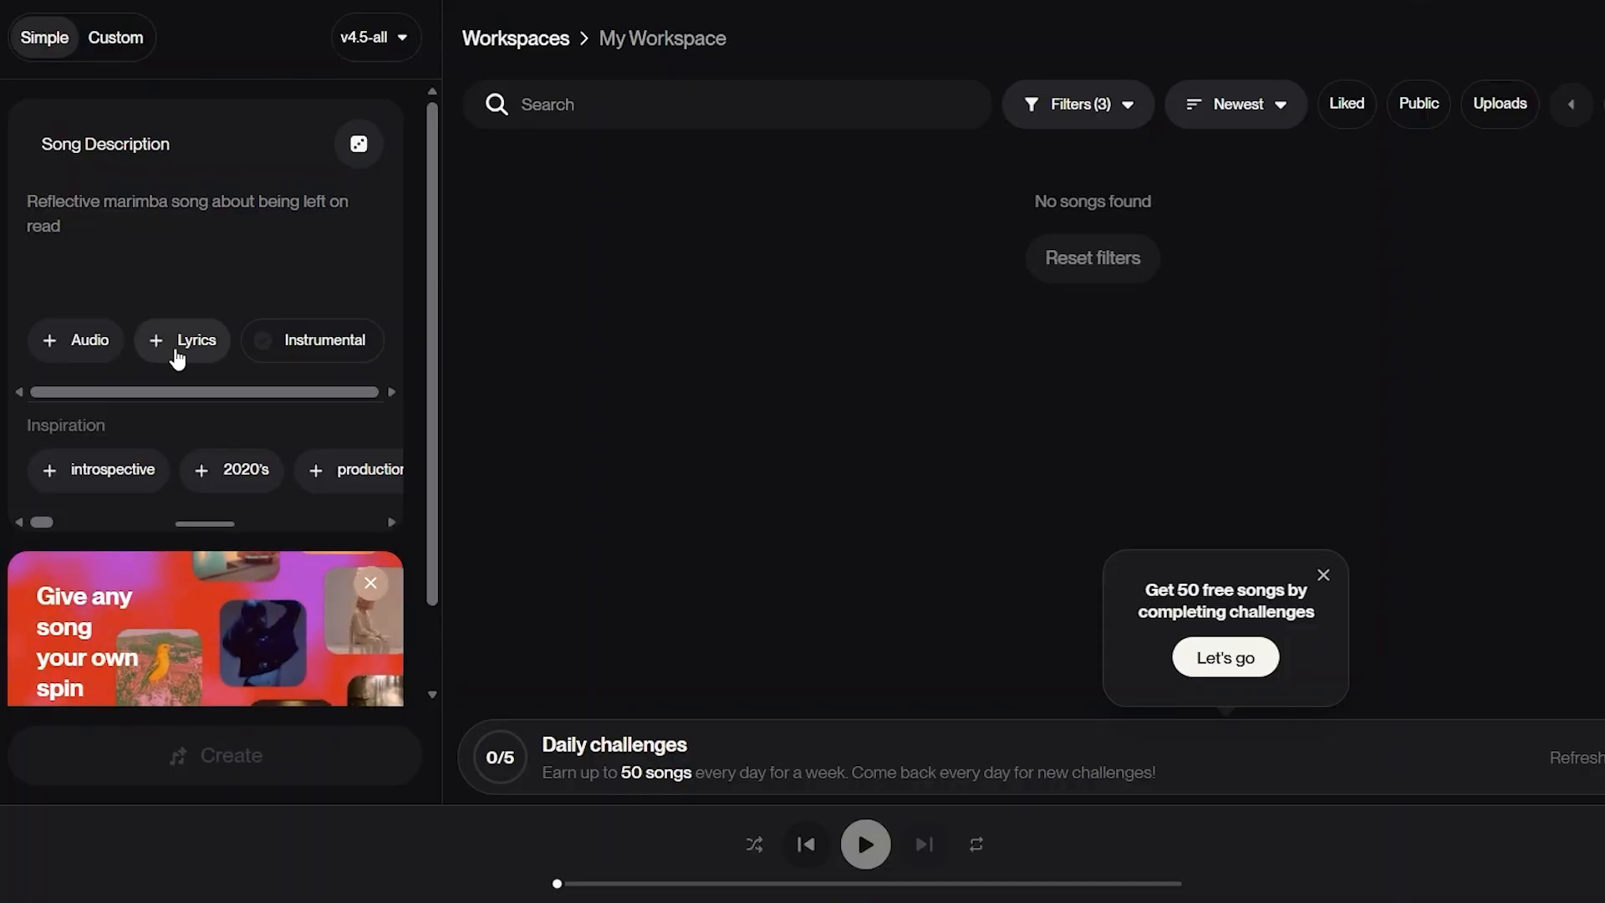
- Switch to the Custom form by adding lyrics, and look over its Lyrics and Styles sections
left_click(176, 348)
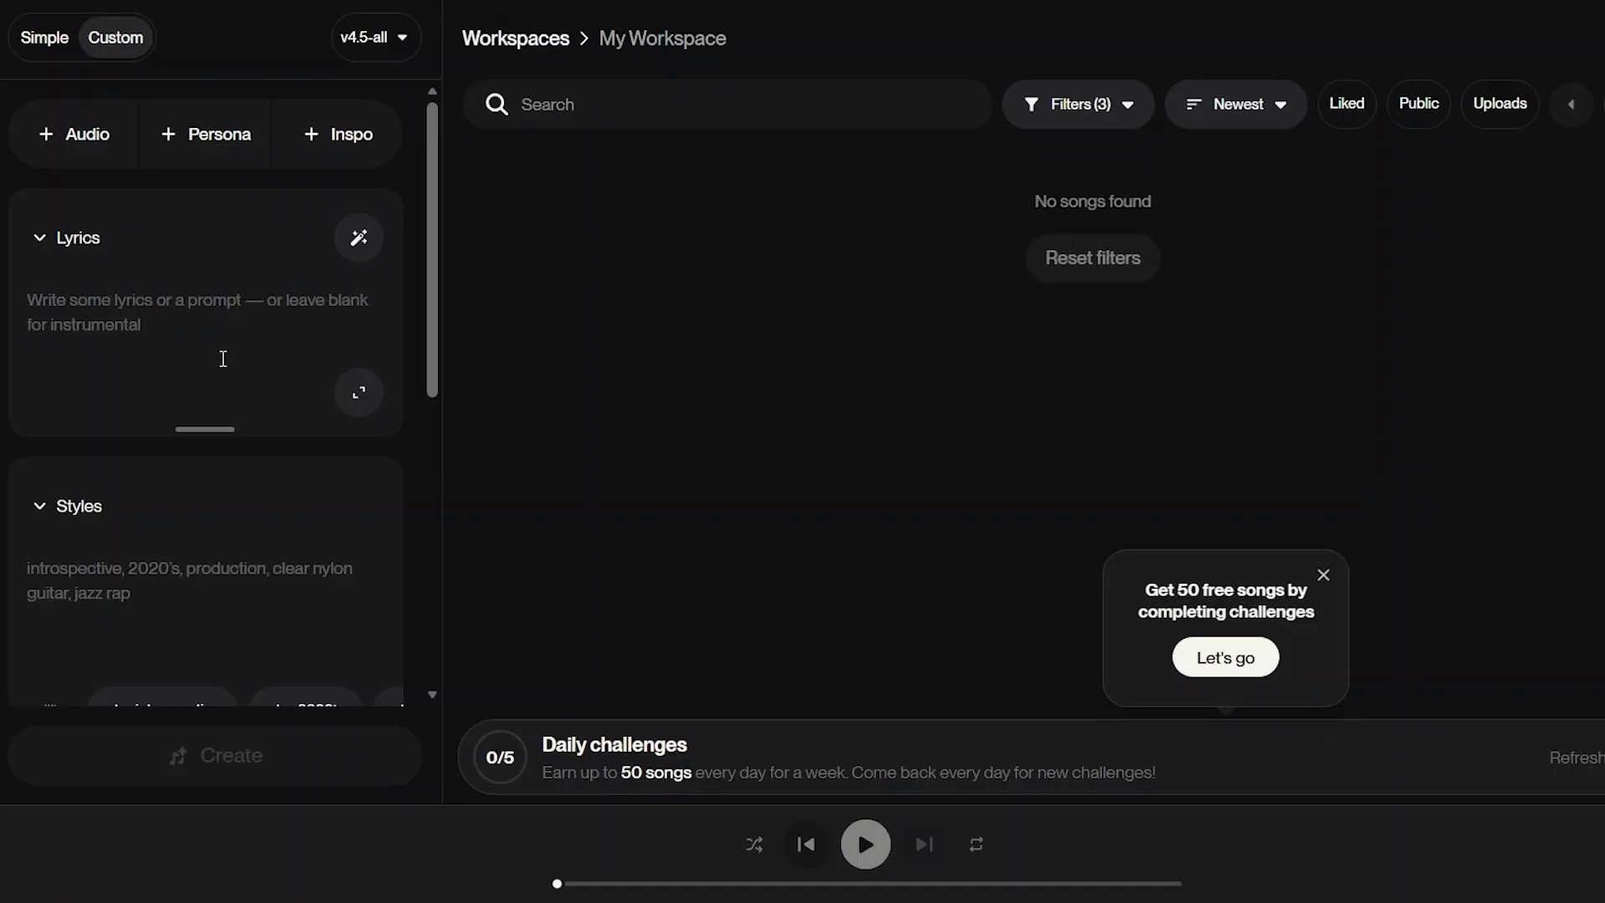
scroll(222, 361, "down", 1)
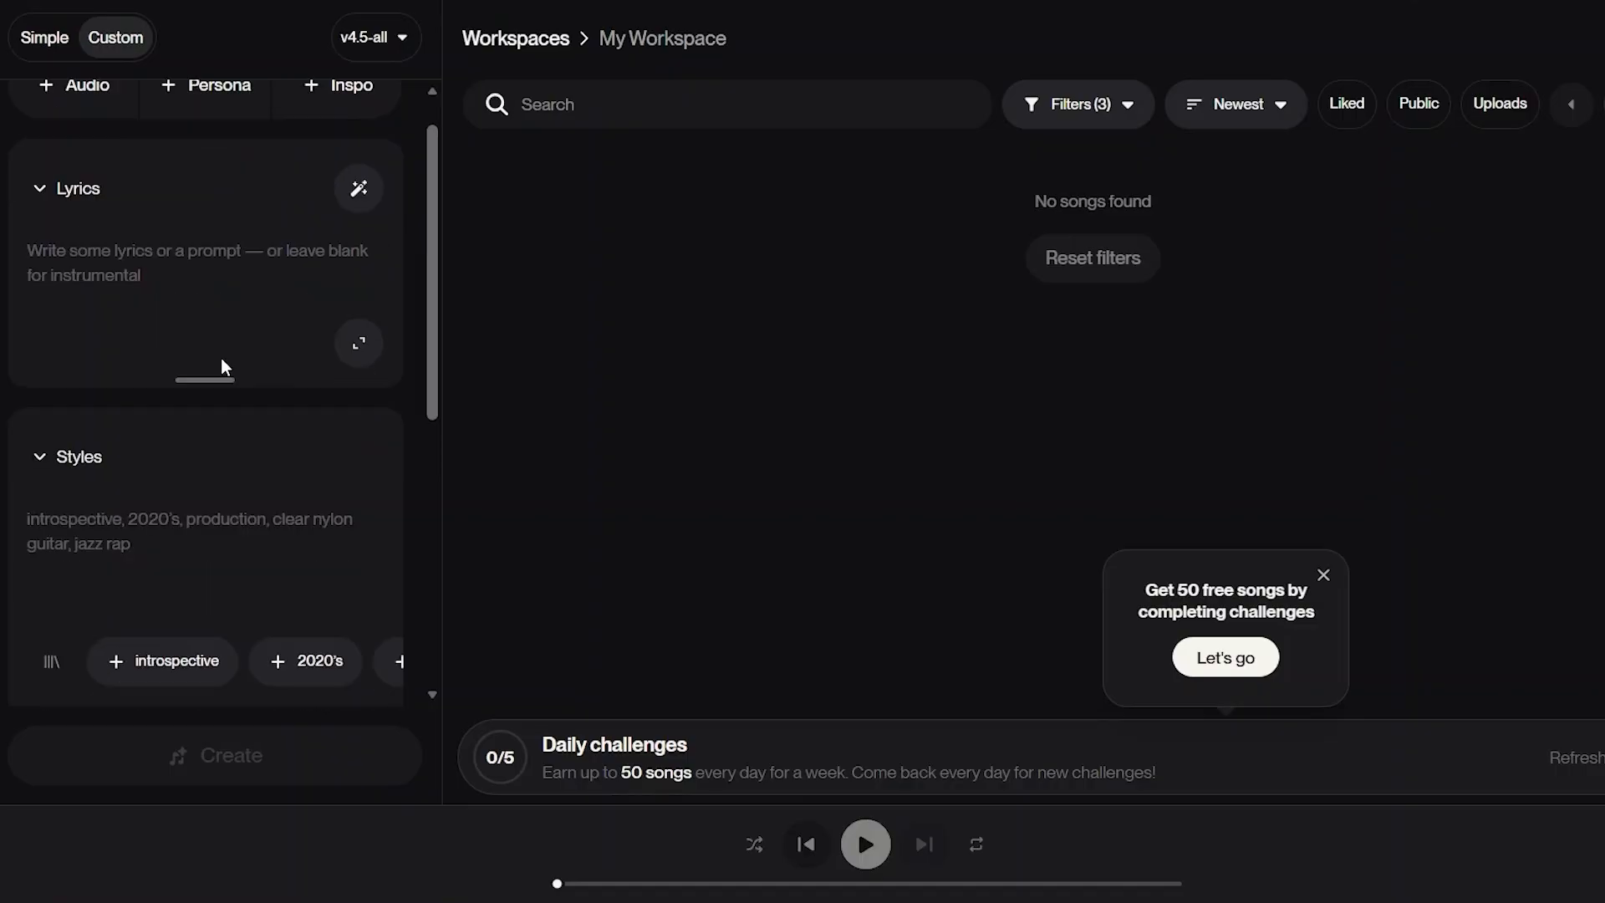
scroll(222, 361, "down", 2)
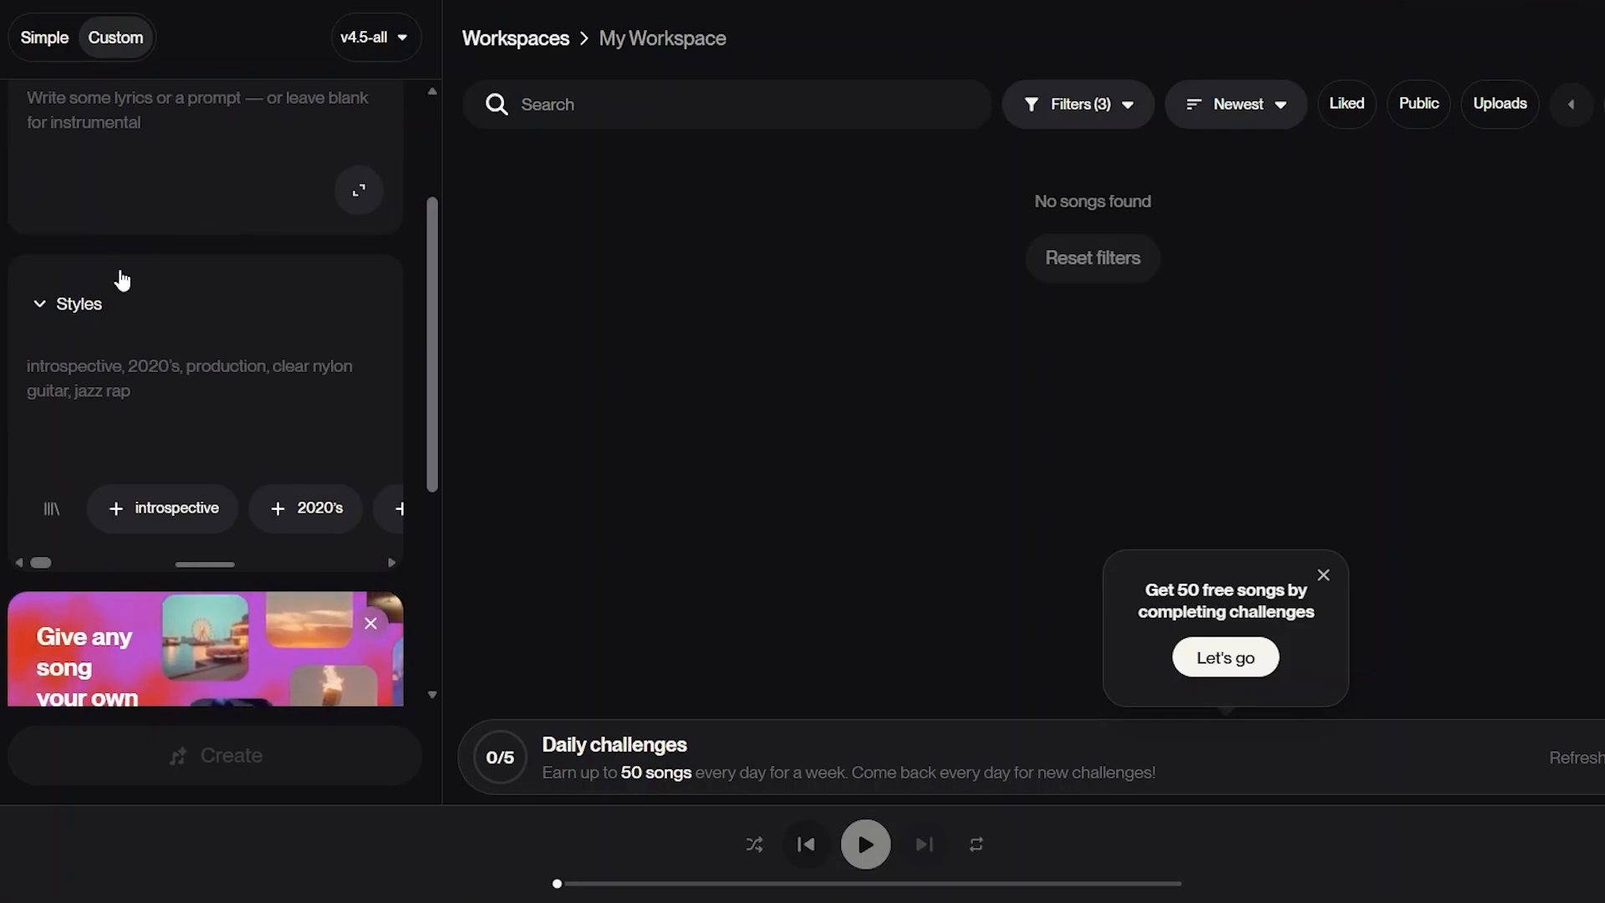
scroll(158, 358, "down", 1)
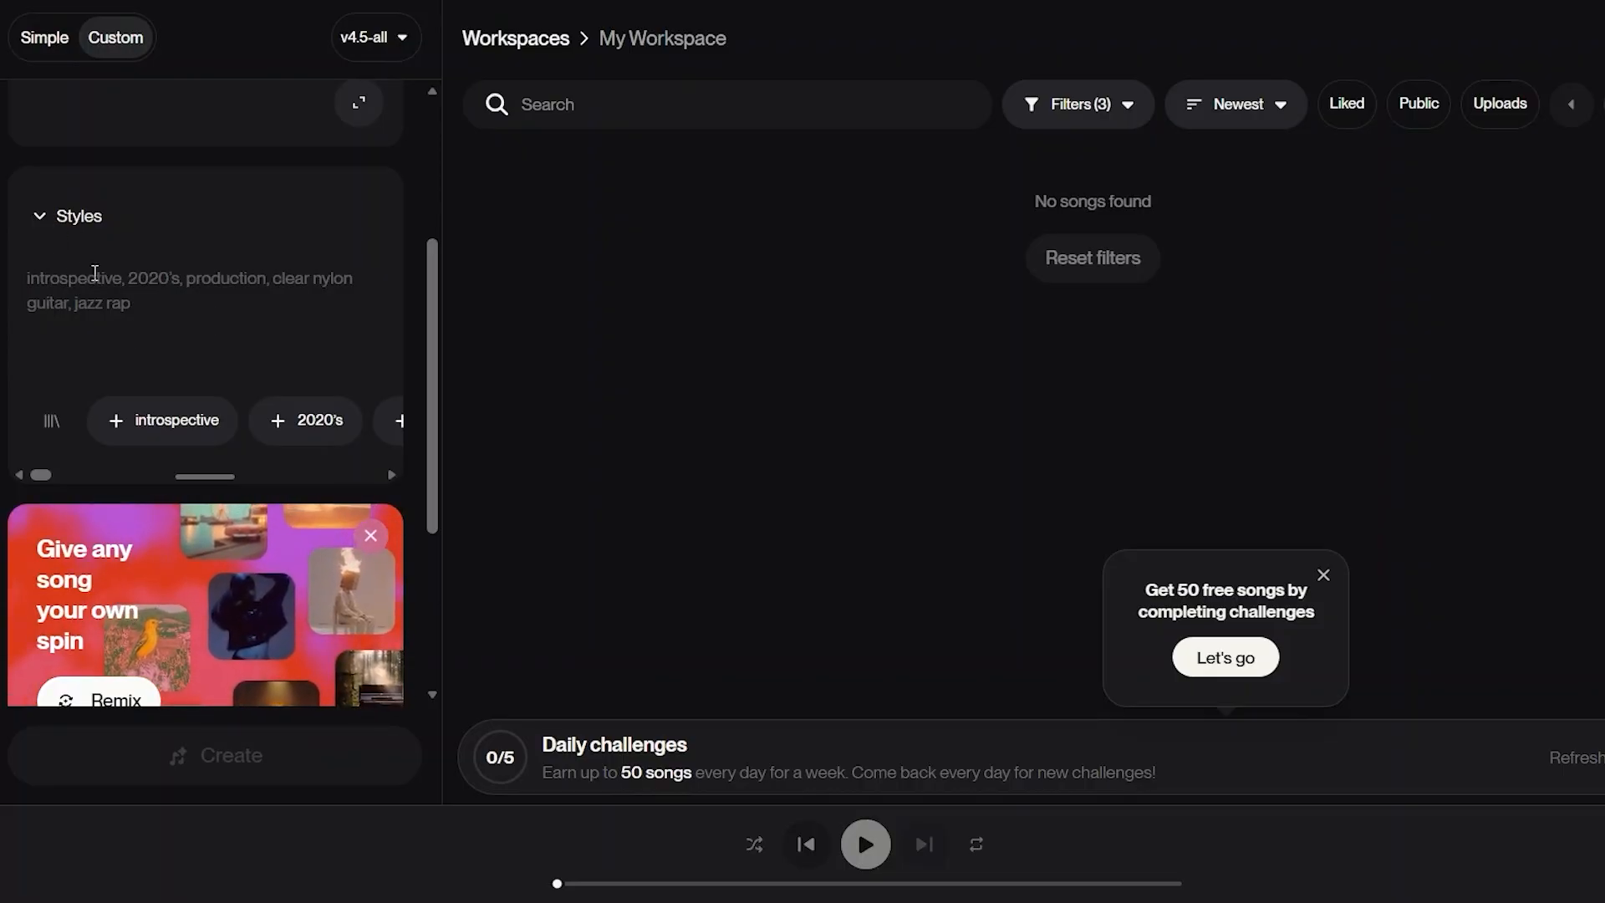
left_click(52, 215)
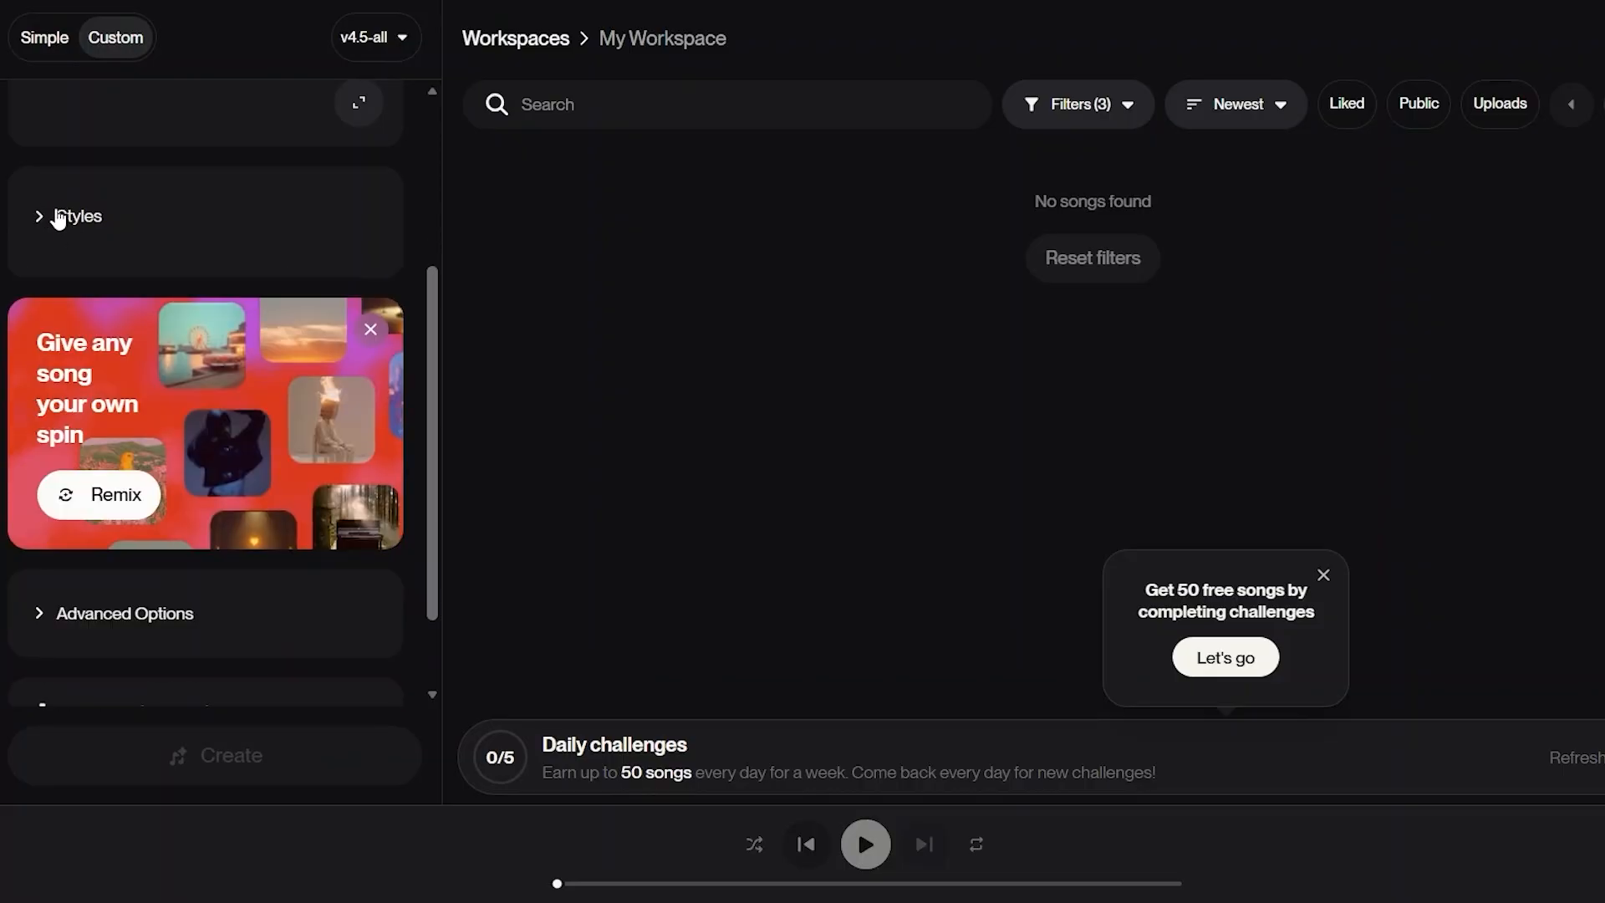
left_click(58, 216)
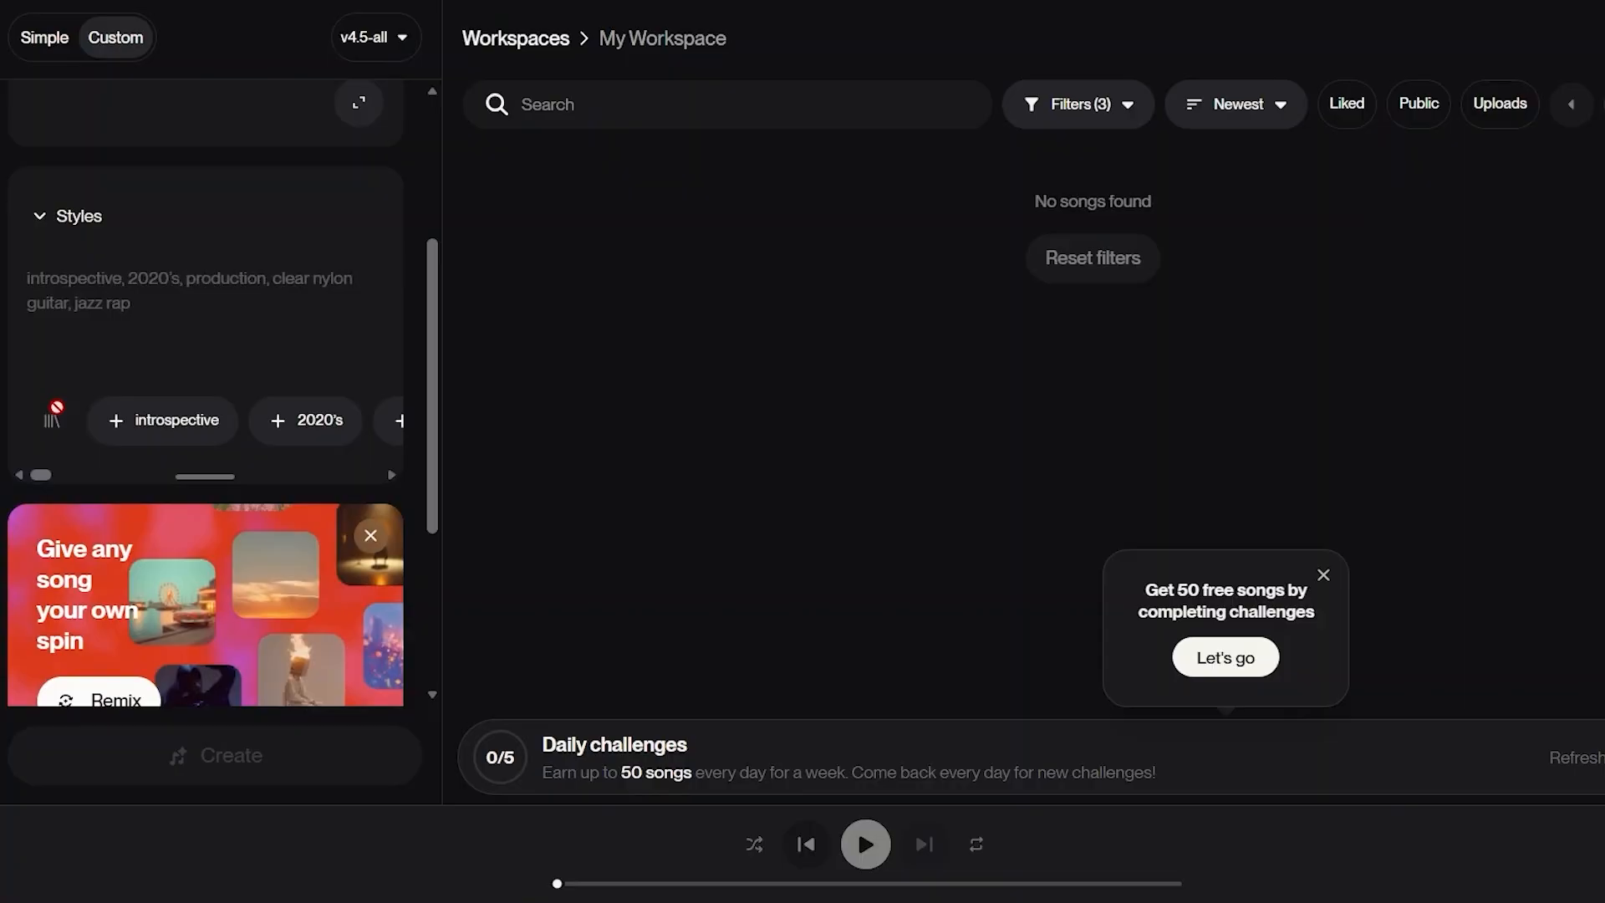
- Try adding the suggested styles 2020's and slow core to the song, and clear the Styles text again
left_click_drag(201, 426, 92, 419)
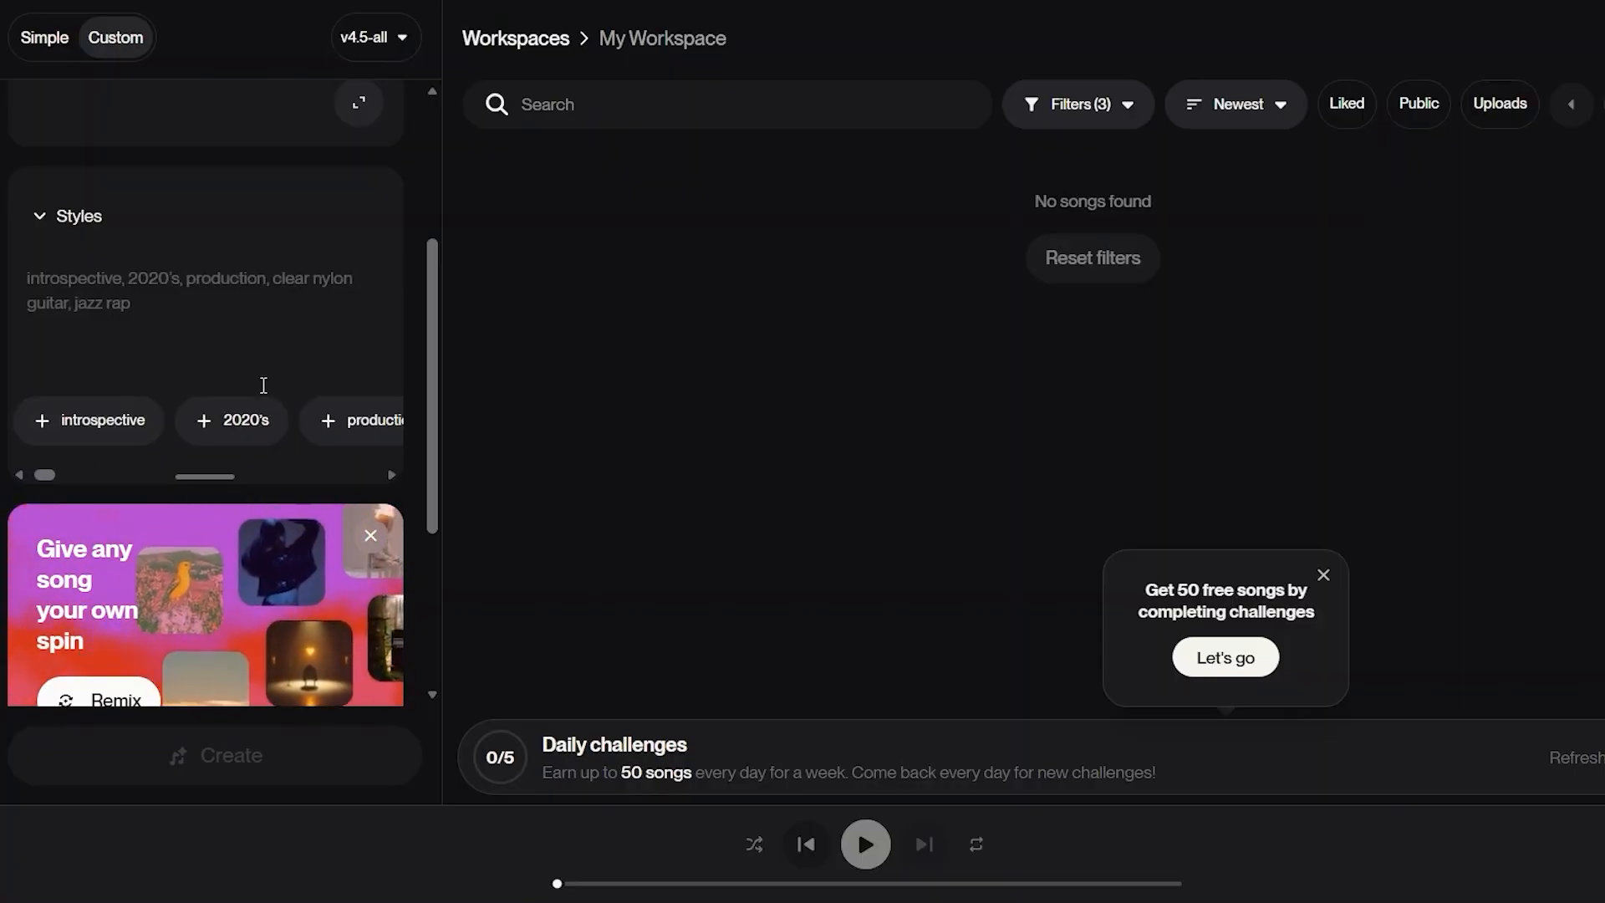
left_click(235, 423)
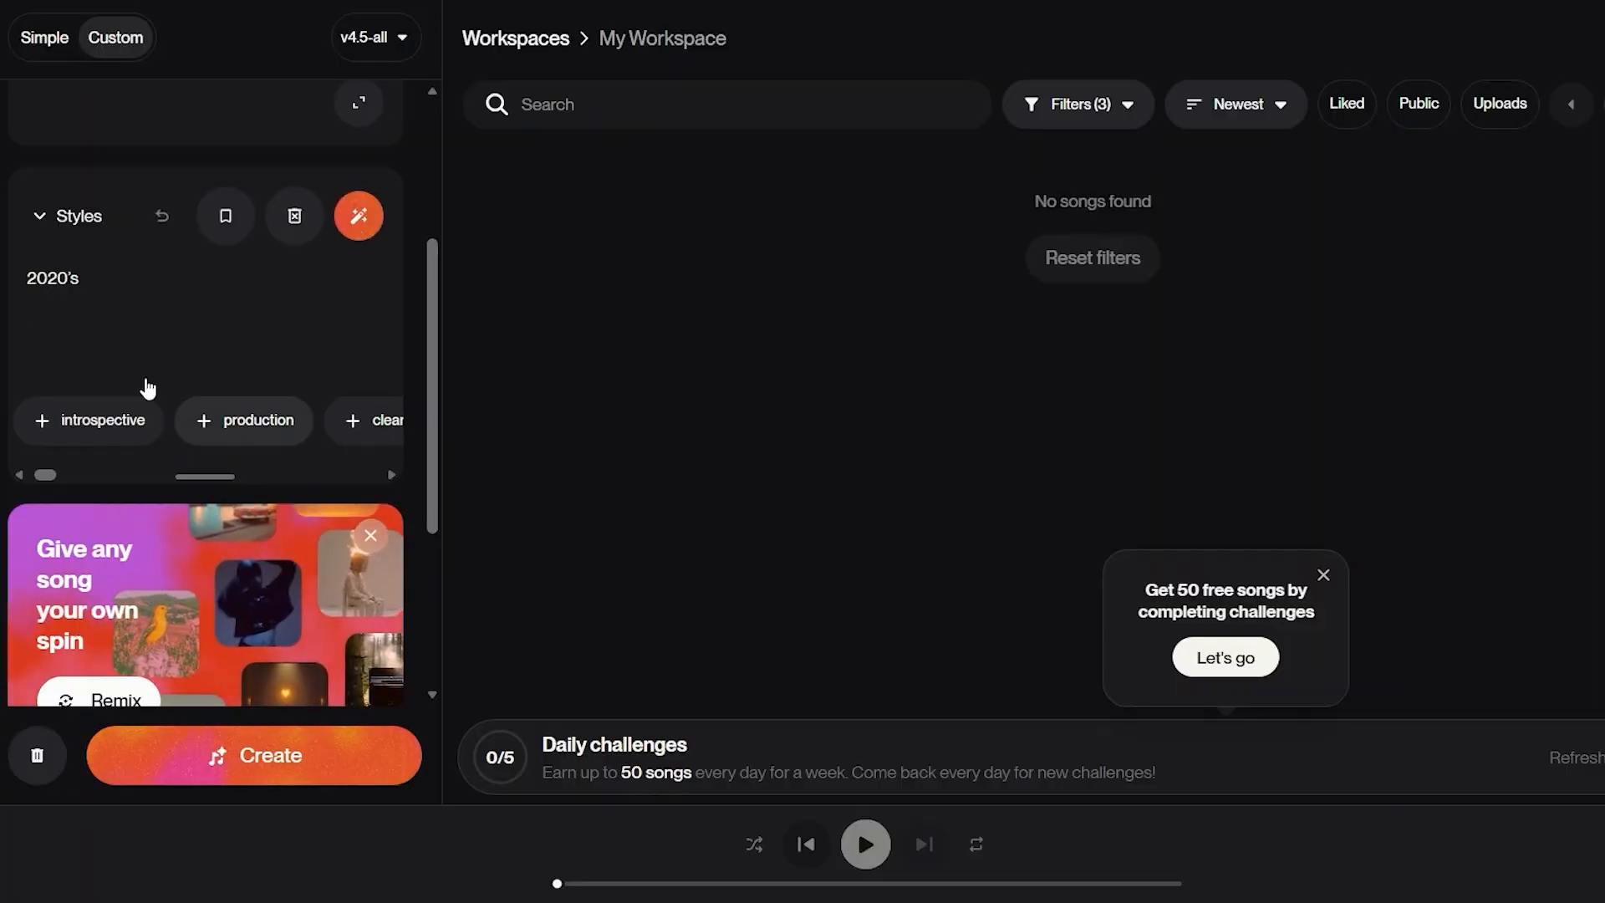
scroll(143, 418, "right", 5)
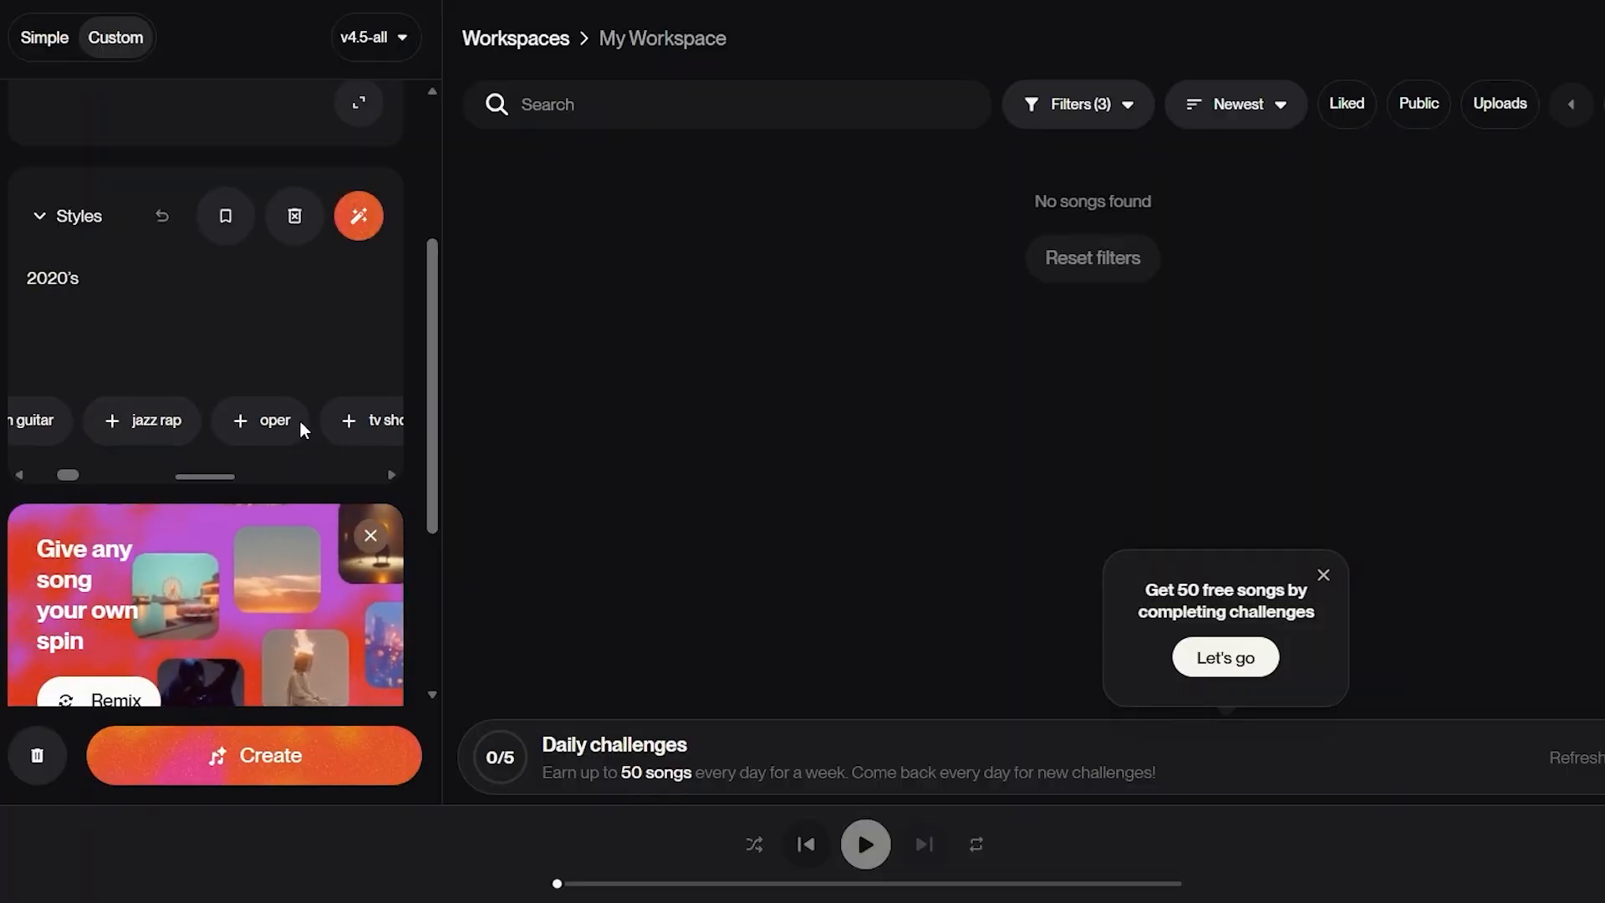
scroll(313, 432, "right", 3)
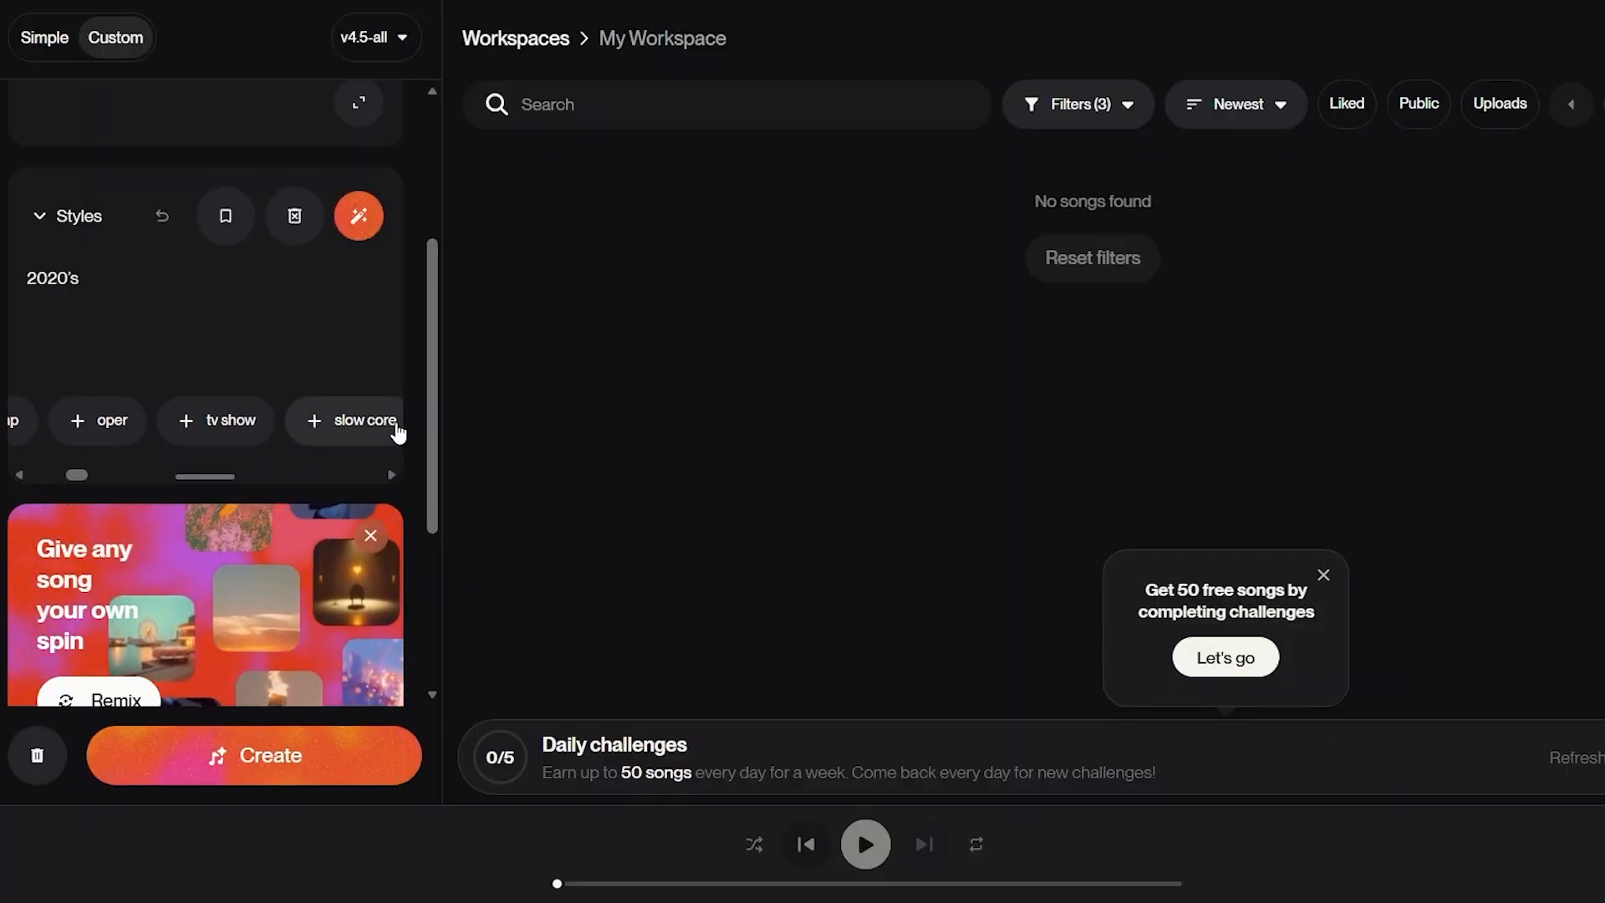
scroll(324, 433, "right", 2)
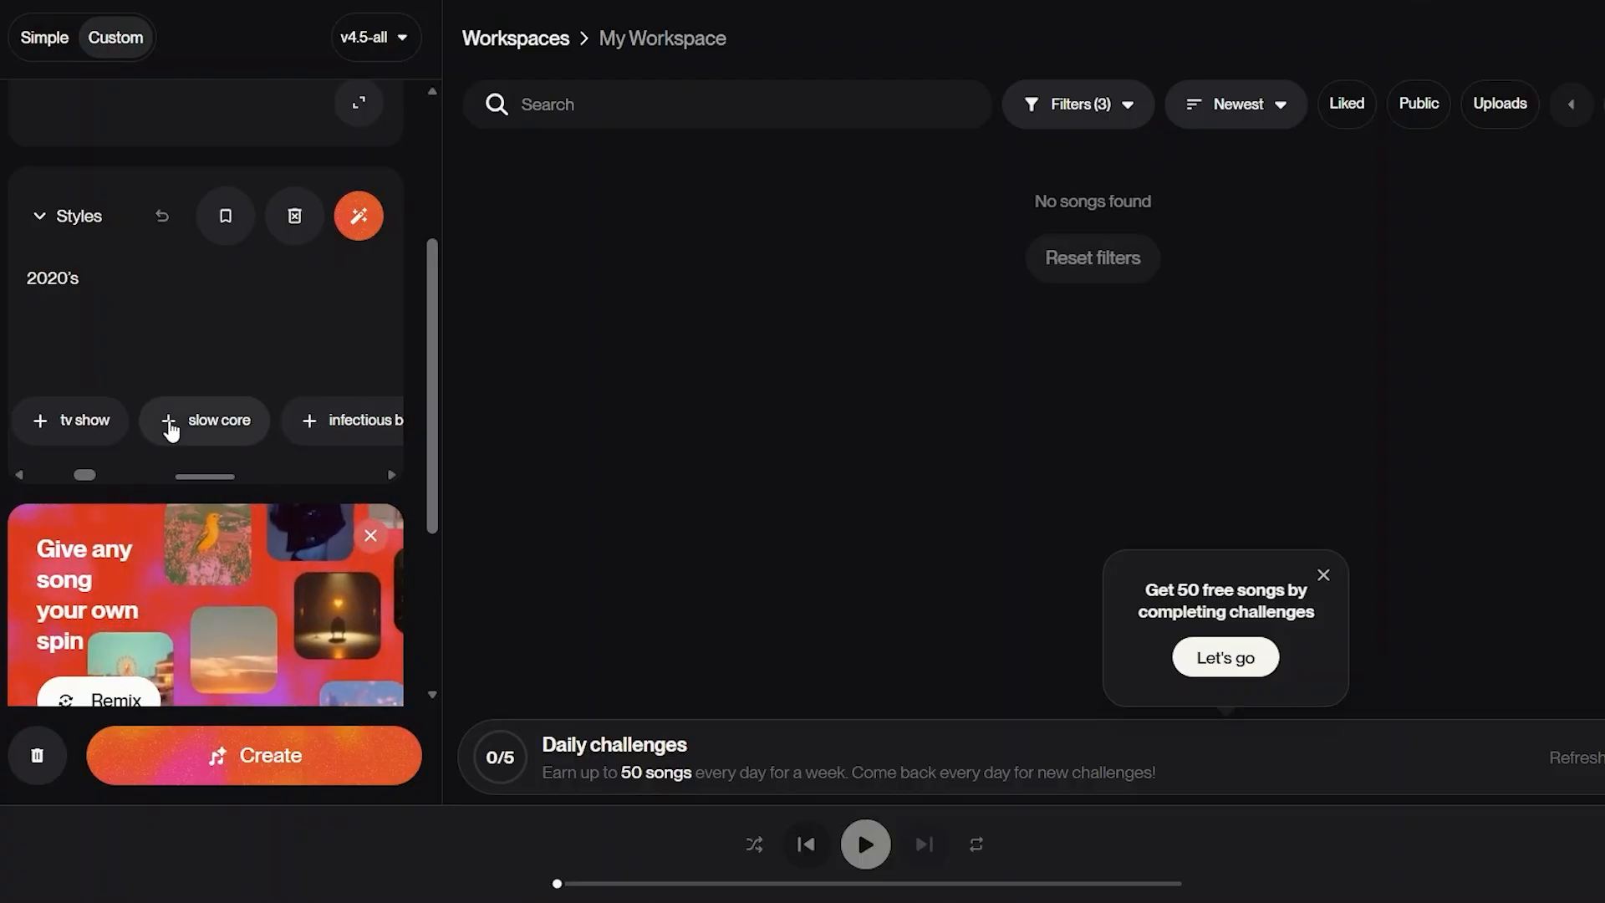
left_click(170, 428)
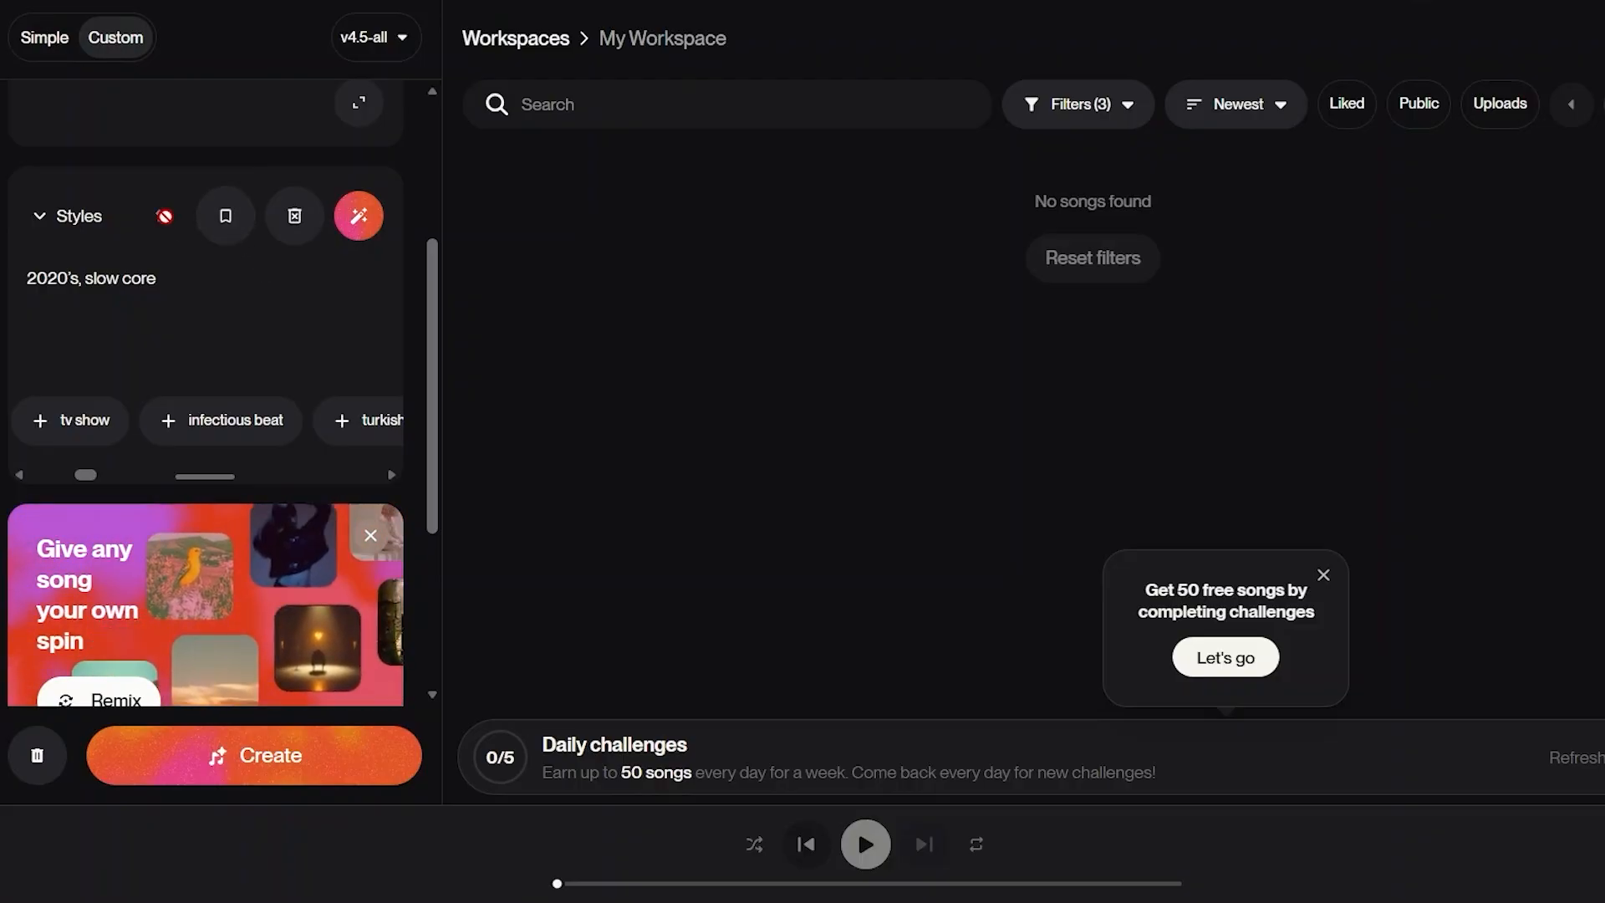
left_click(304, 227)
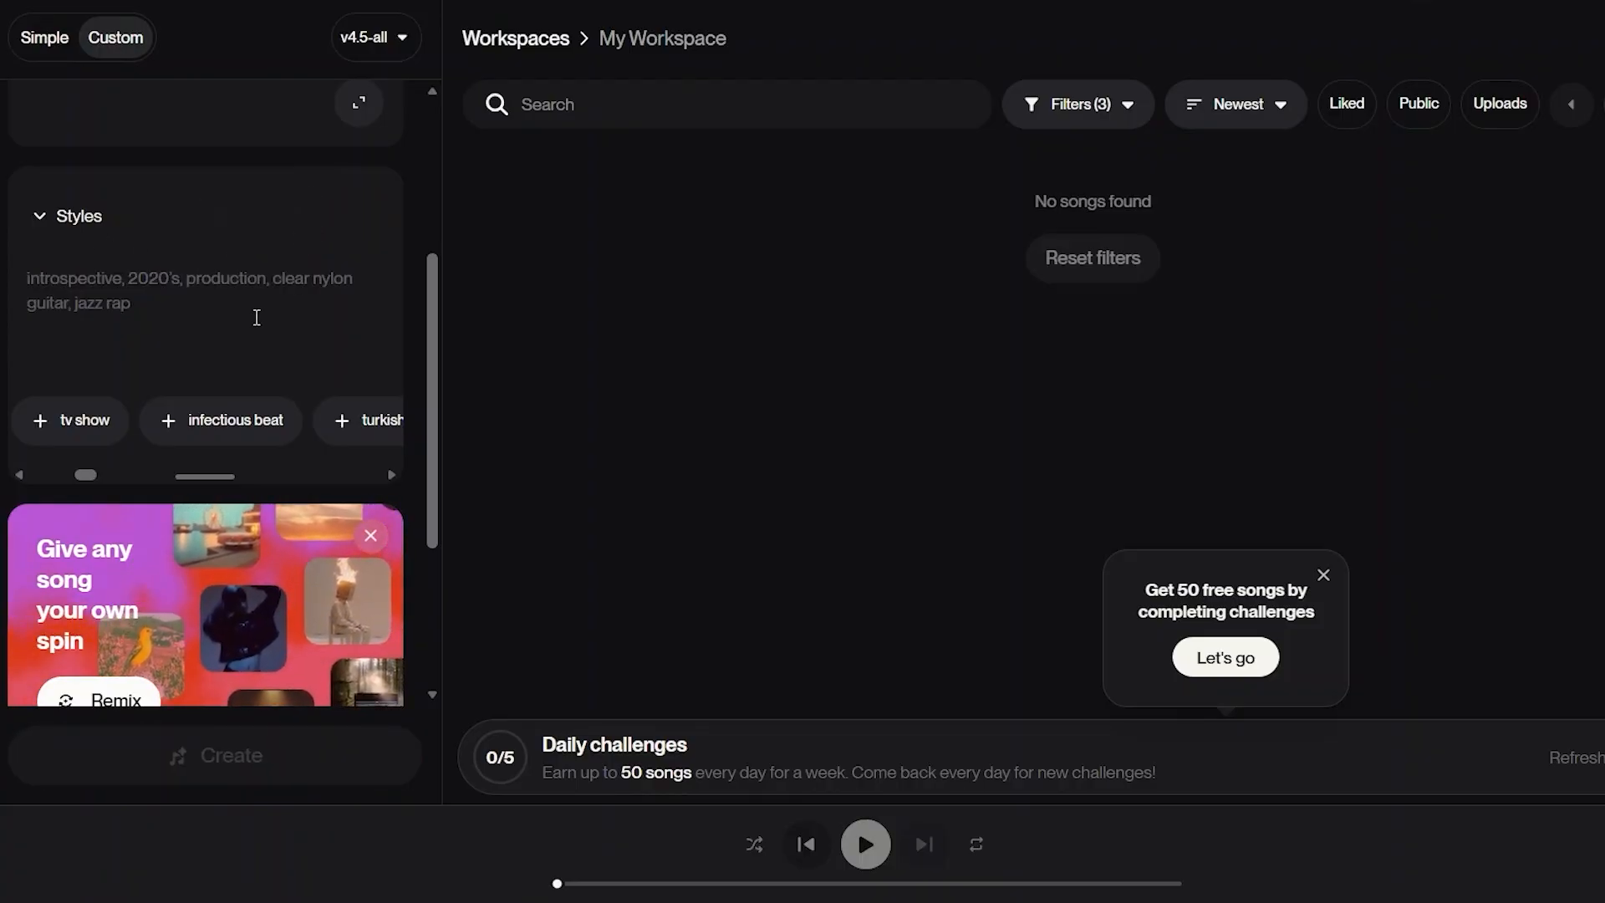
- Browse the songs offered for remixing under Staff Picks, For You and Library, and close the song chooser
scroll(234, 334, "down", 1)
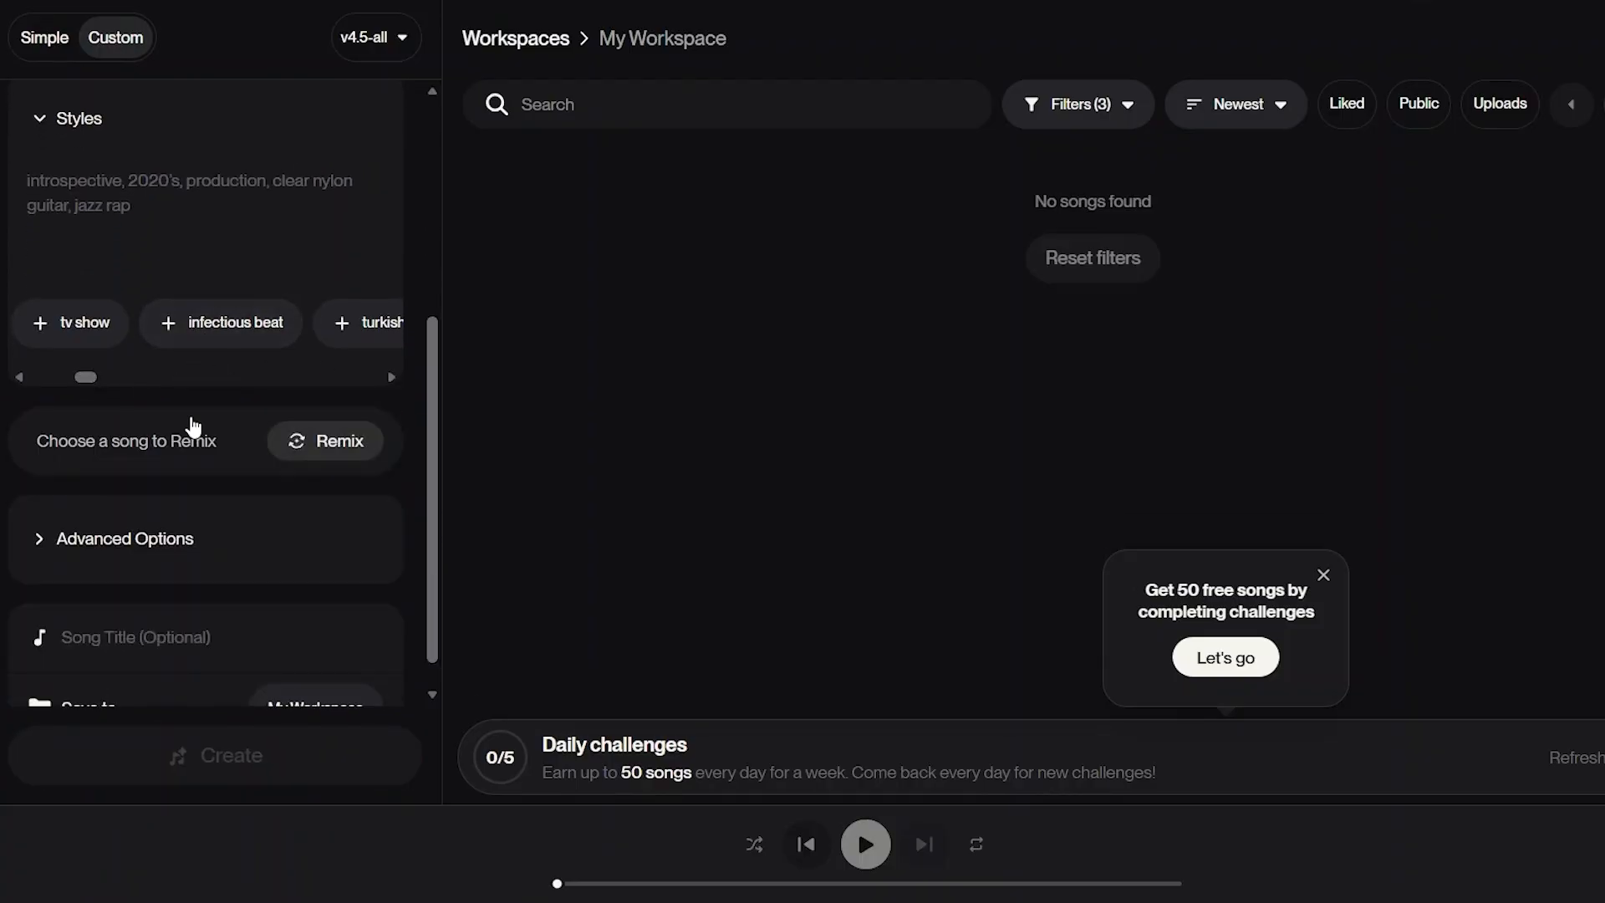
scroll(192, 420, "down", 1)
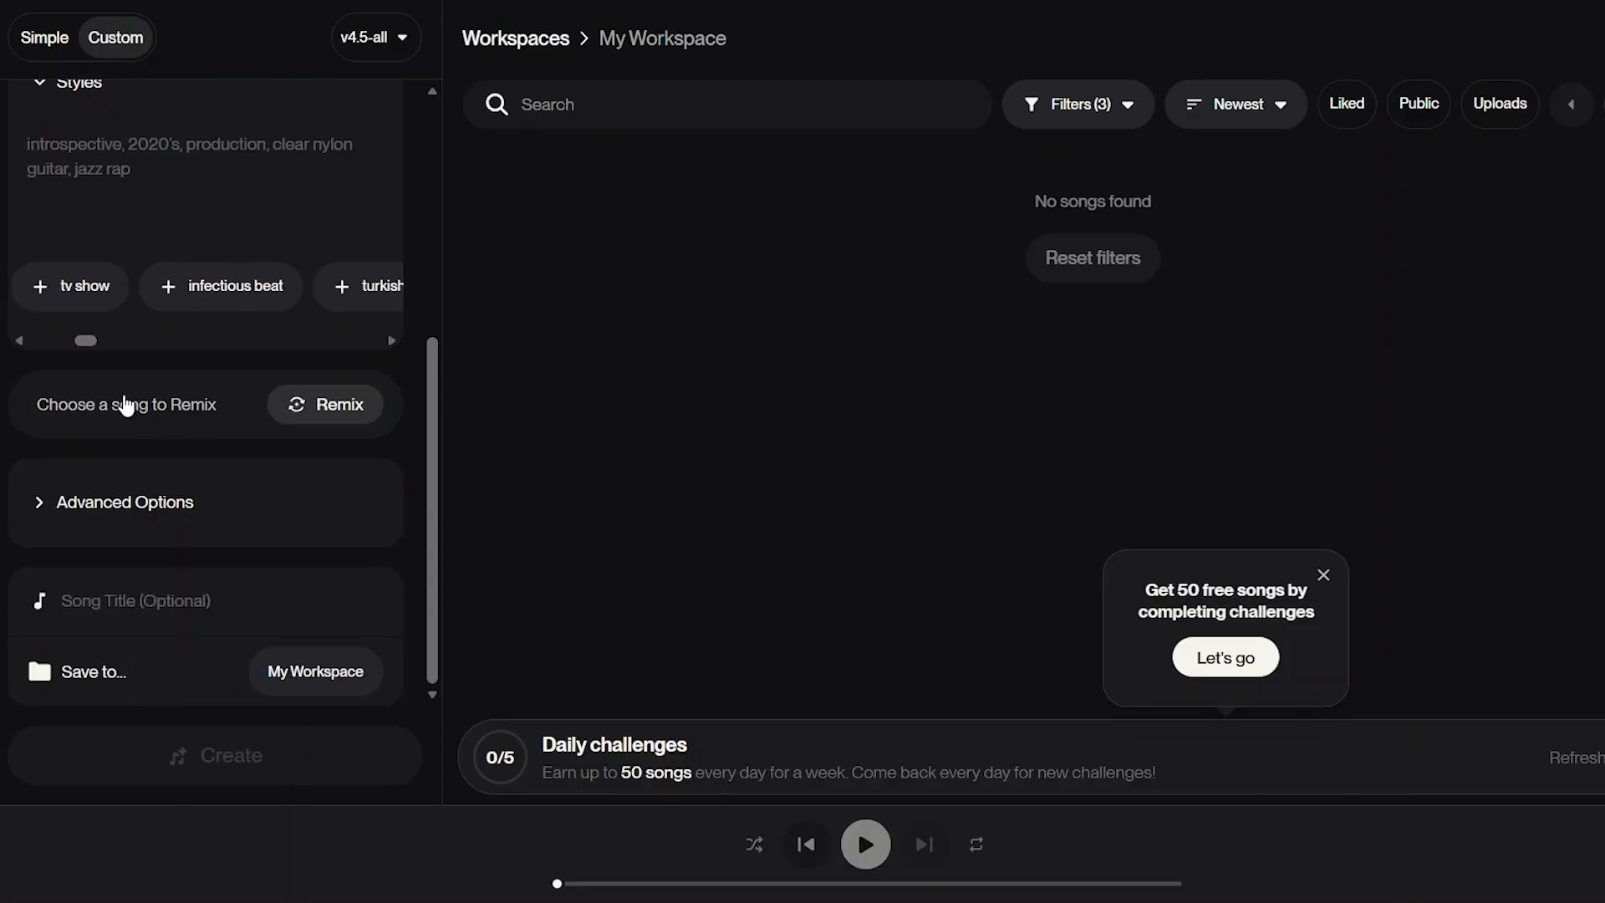
left_click(78, 406)
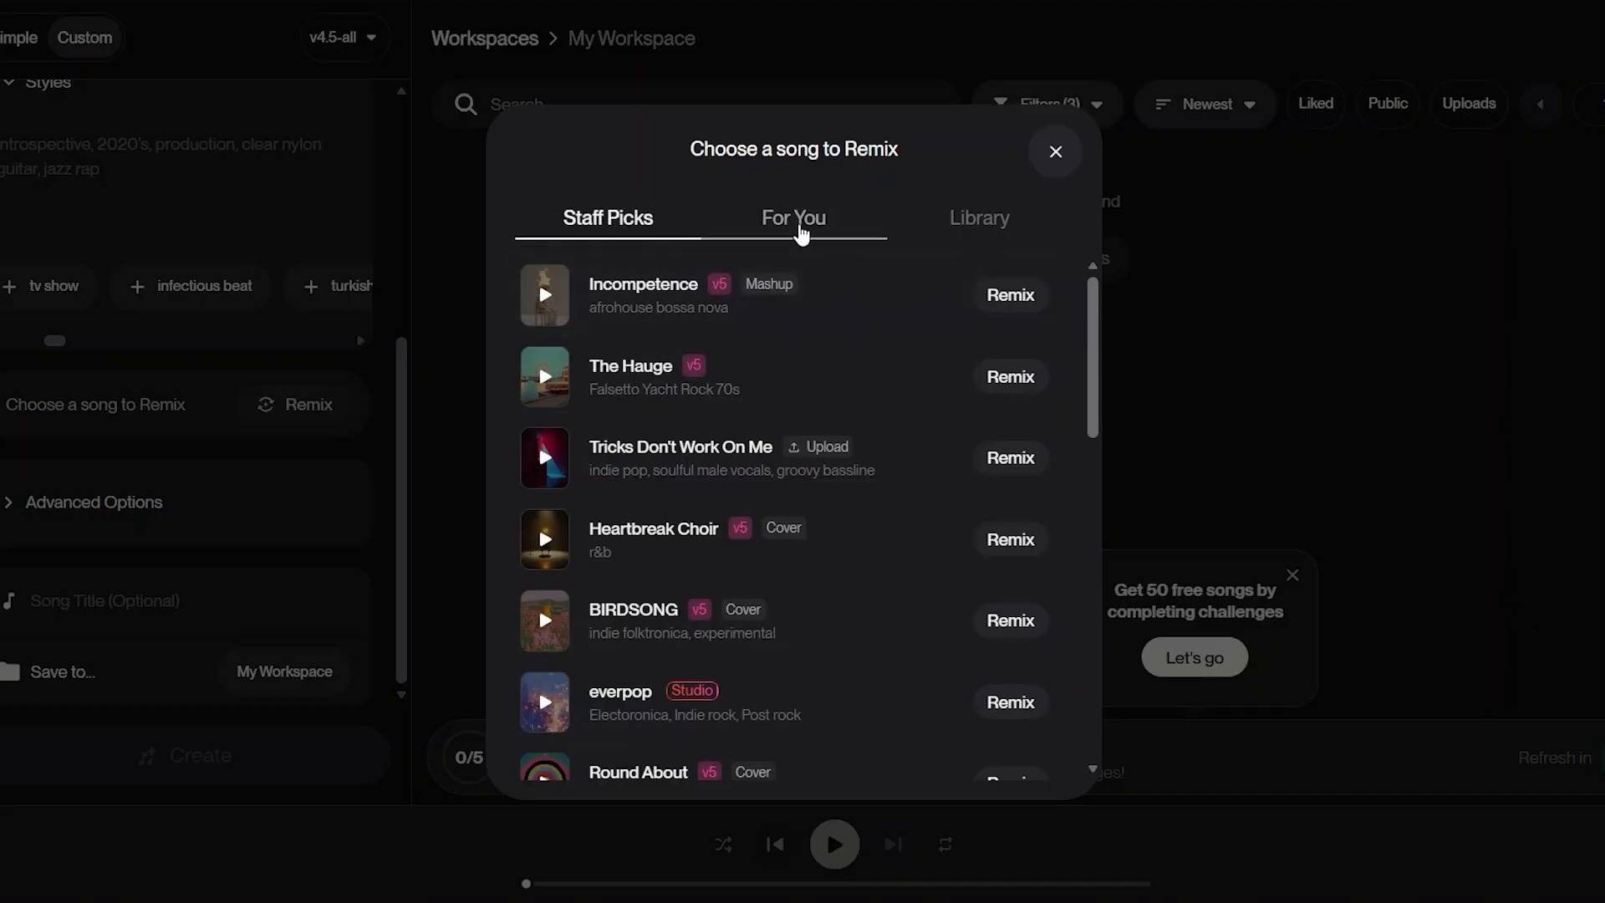
left_click(800, 224)
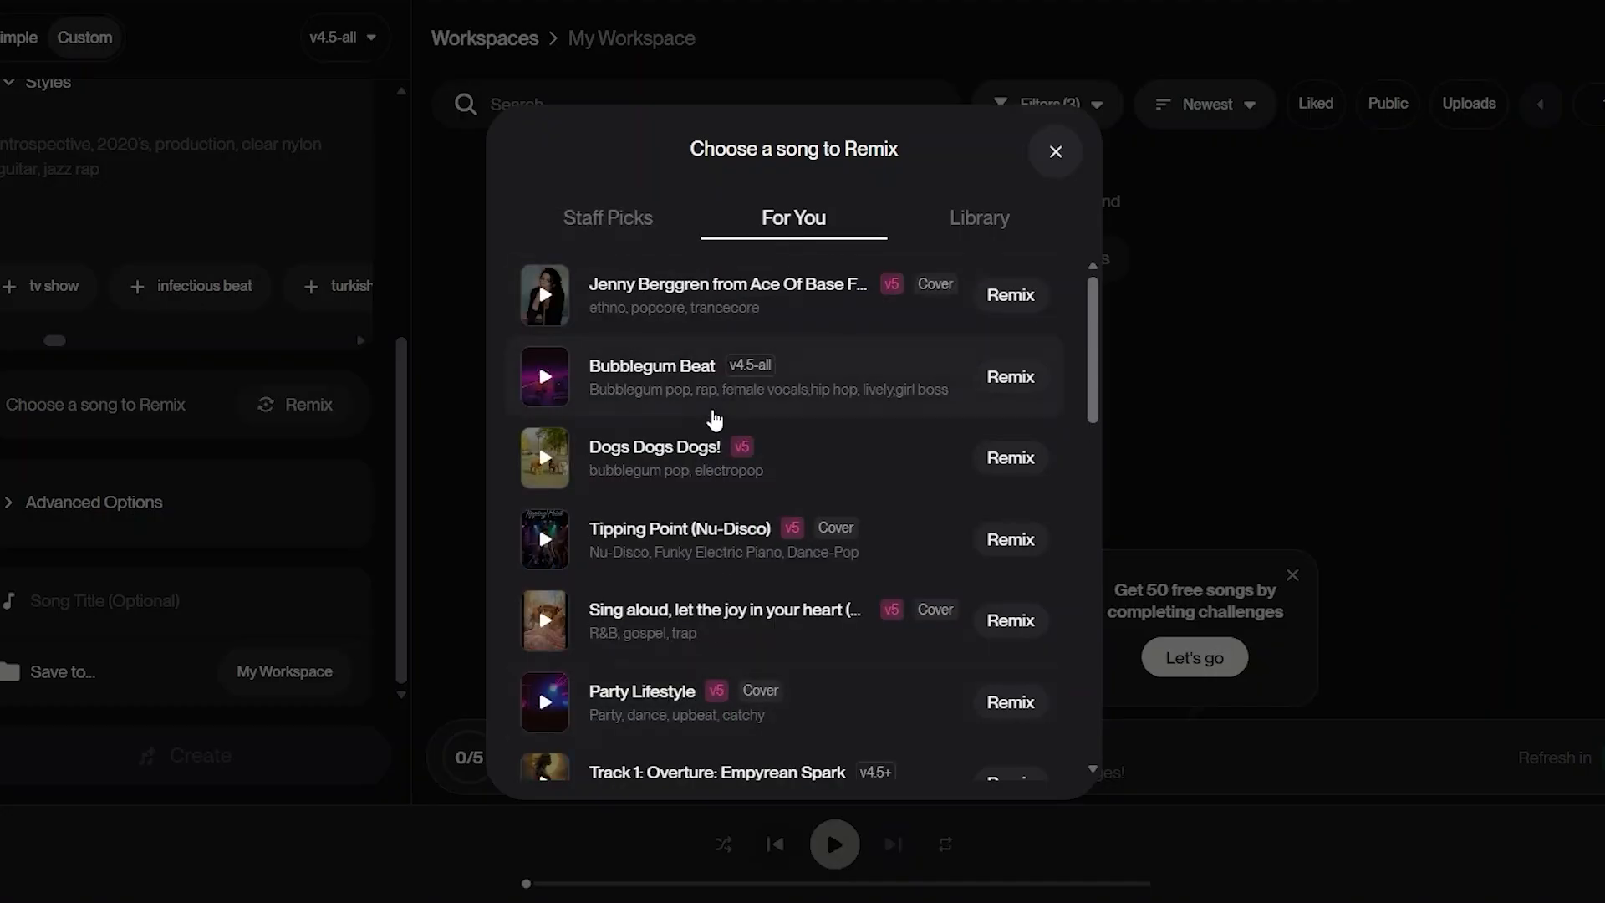
scroll(708, 418, "down", 10)
scroll(715, 420, "down", 3)
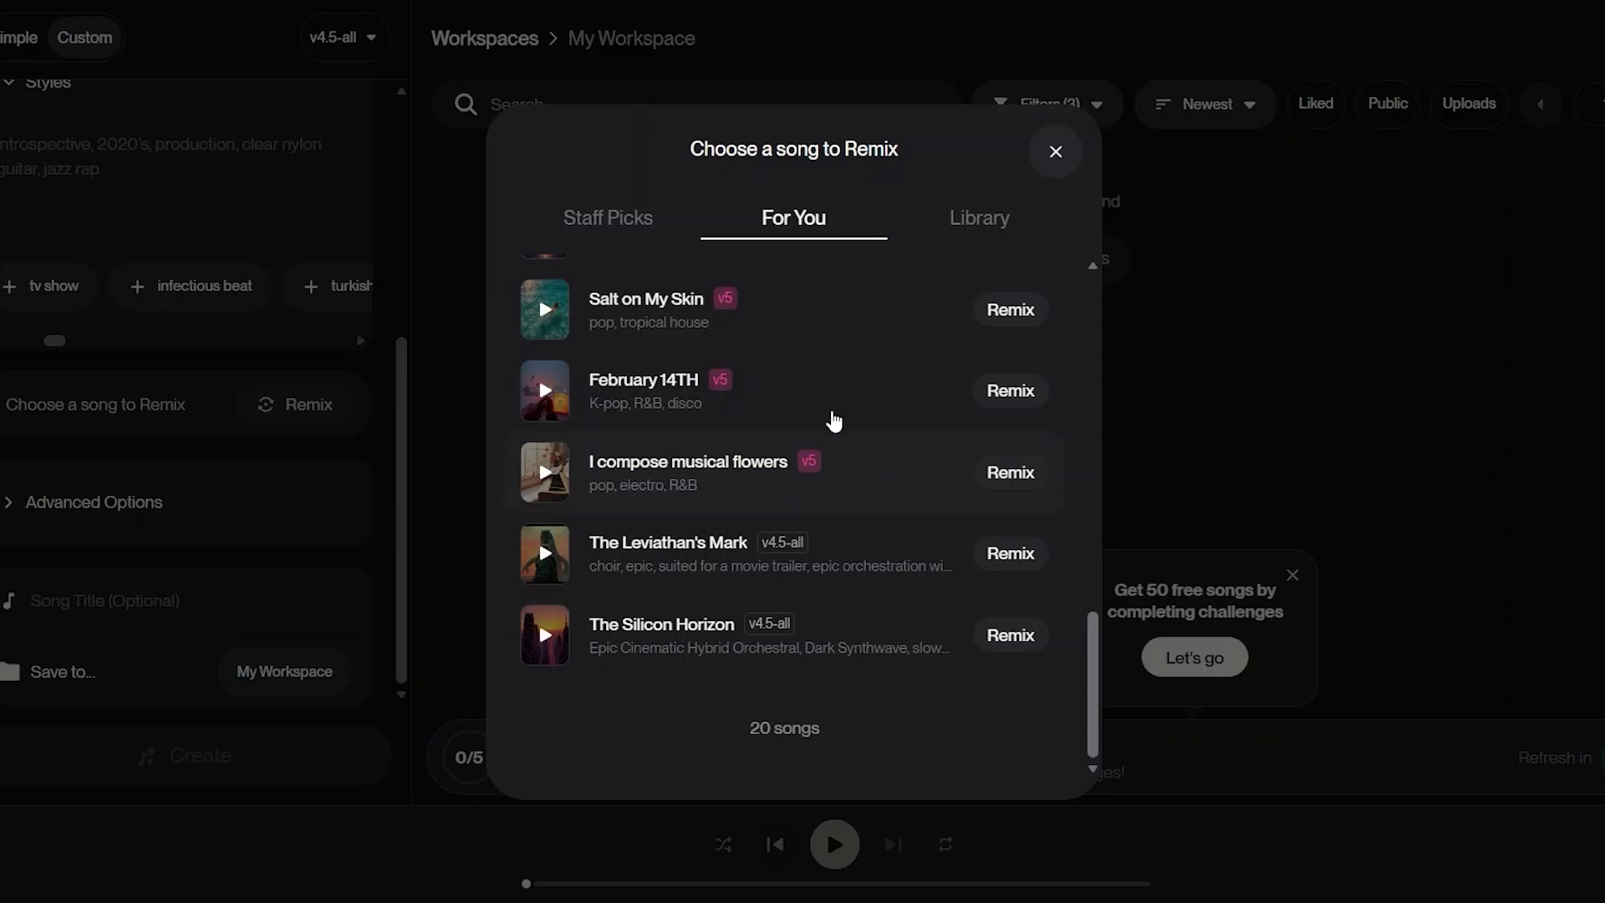
left_click(969, 220)
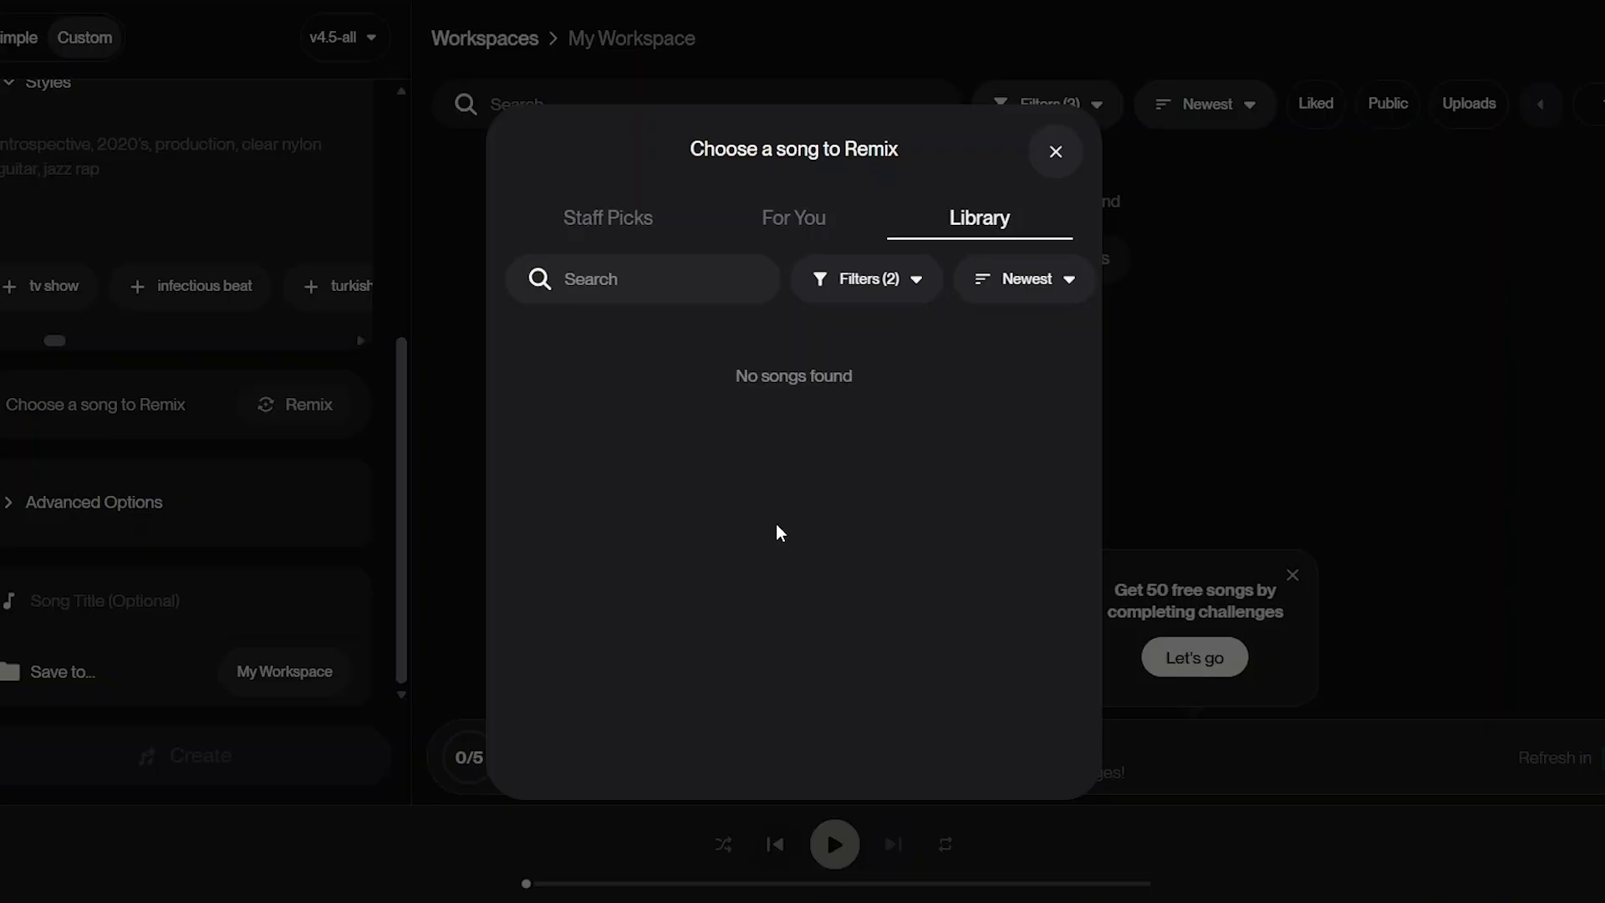
left_click(1058, 153)
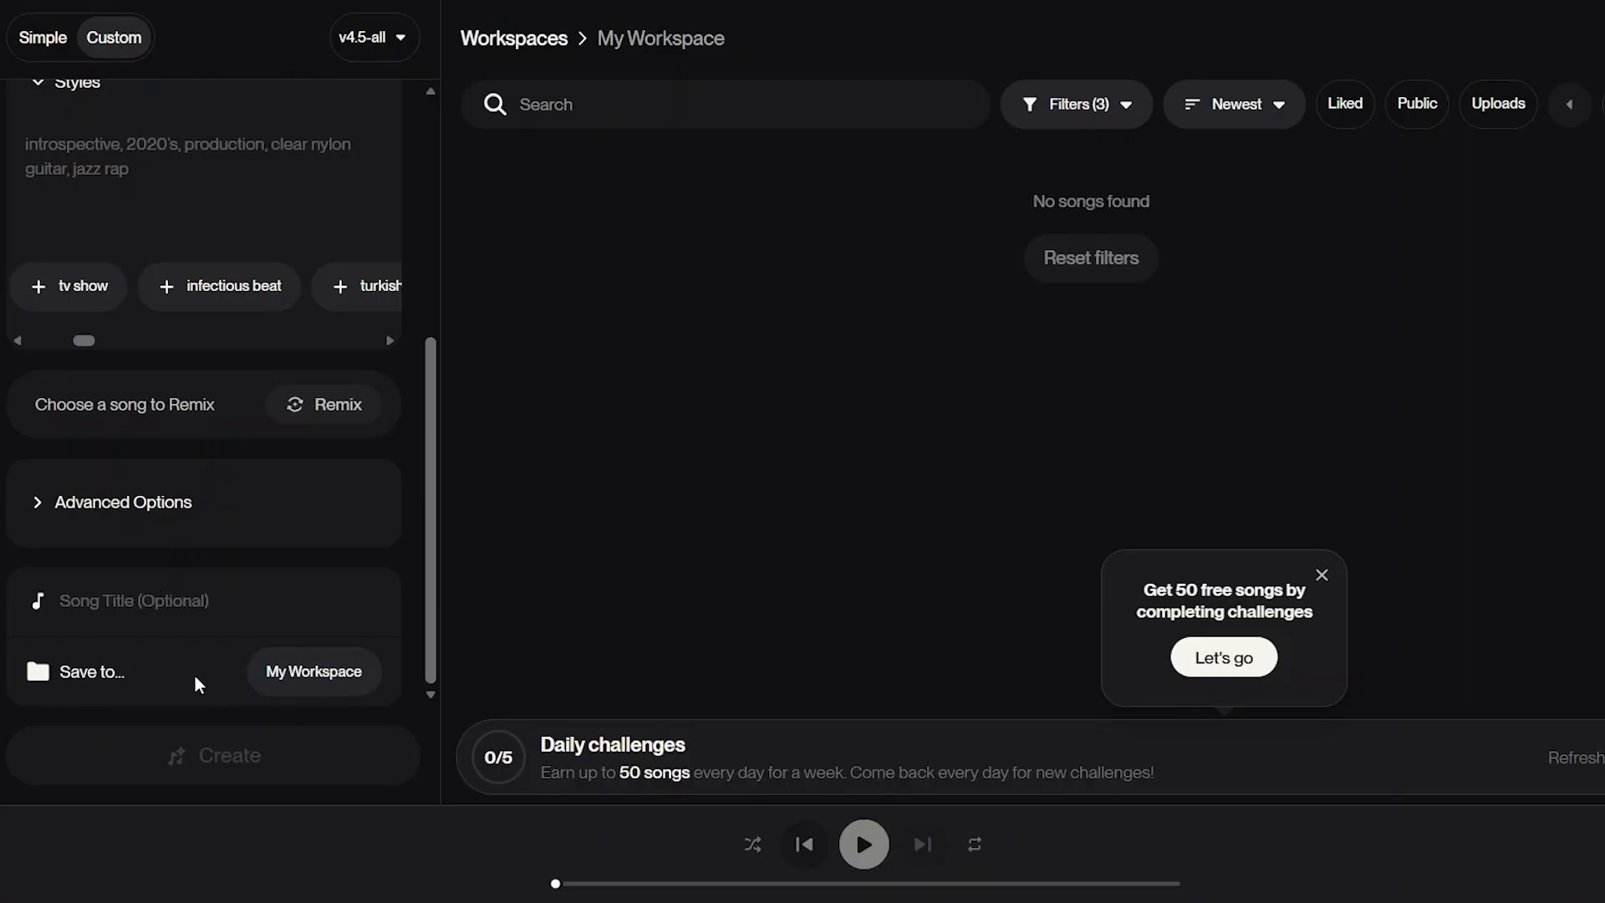
- Review the sections of the Custom form, from Audio, Persona and Inspo through Lyrics and Styles to Advanced Options
scroll(151, 280, "up", 5)
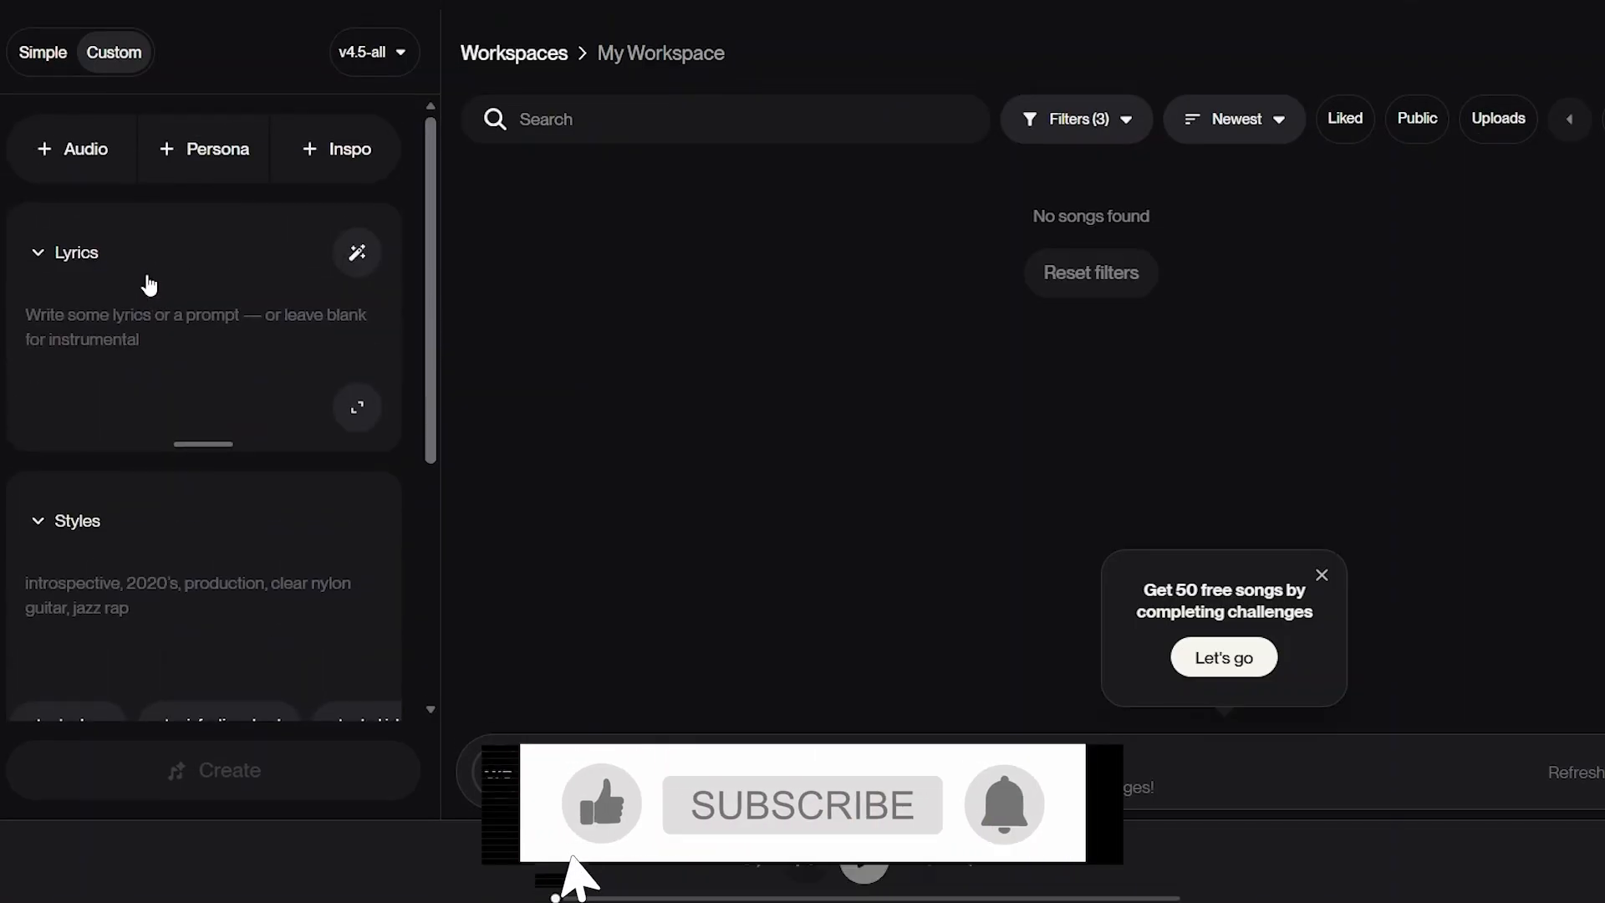
scroll(148, 284, "down", 5)
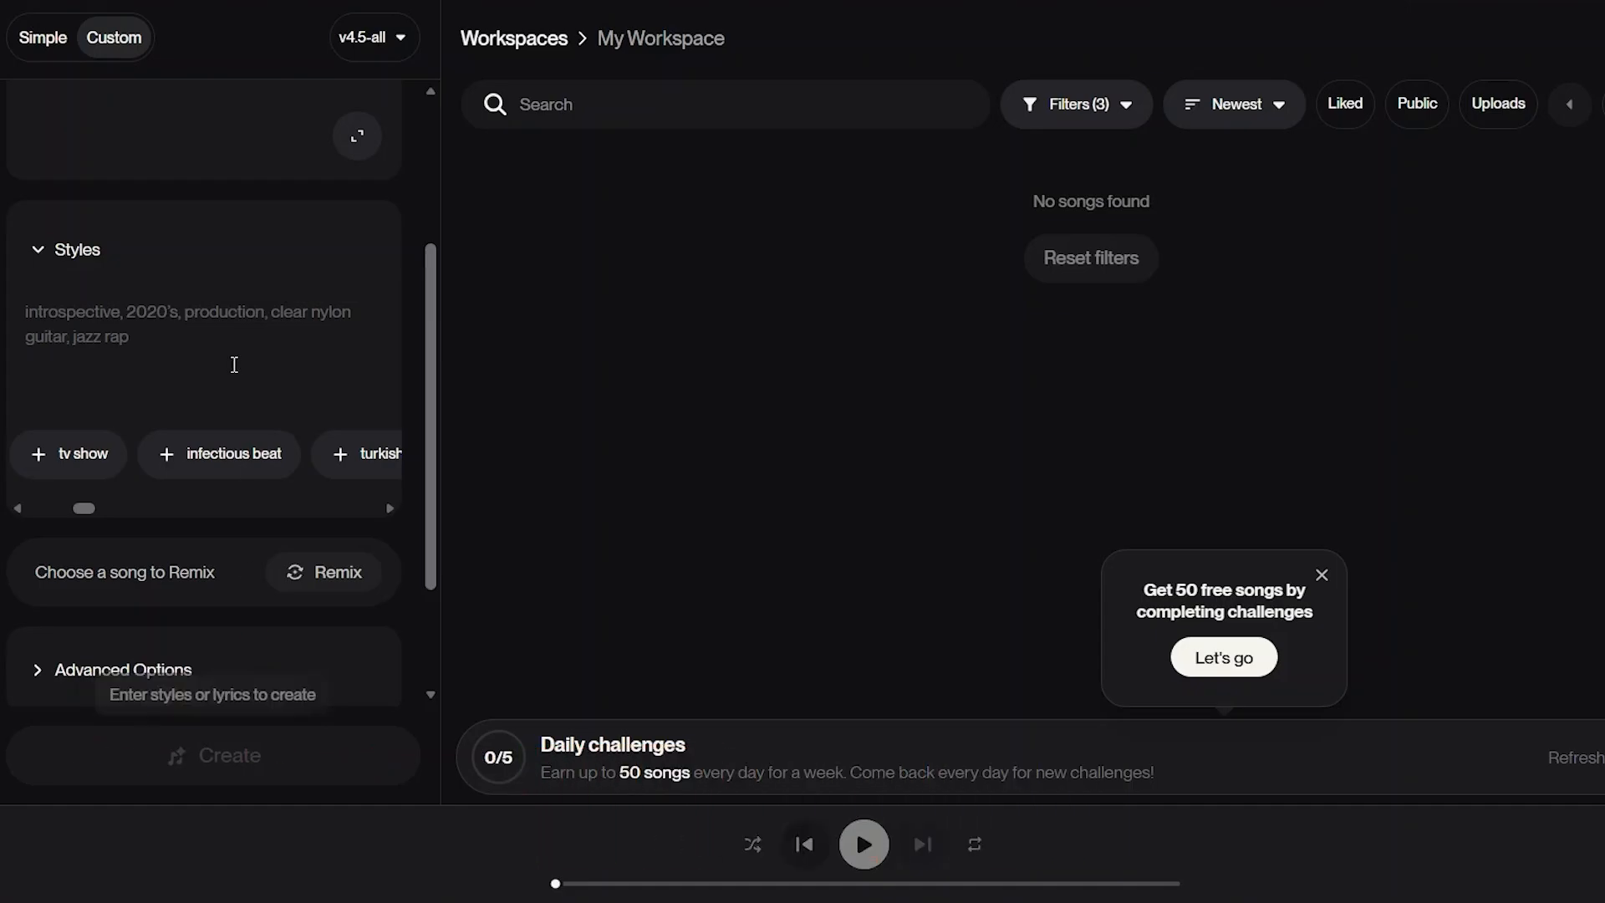
scroll(235, 296, "up", 5)
scroll(168, 330, "down", 2)
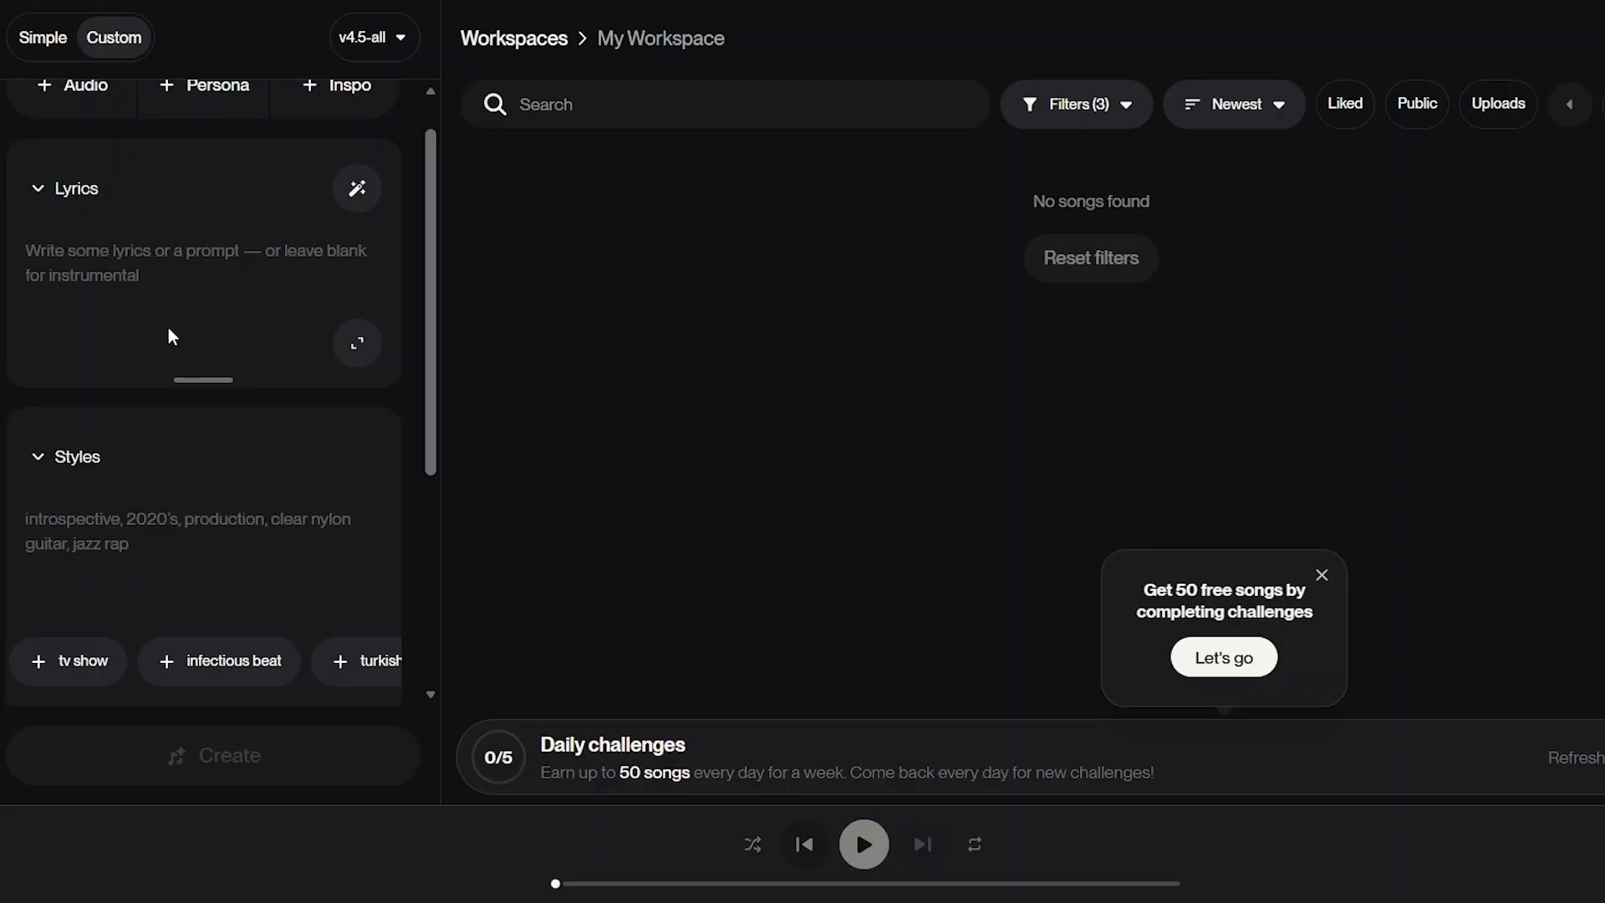
scroll(168, 328, "up", 1)
scroll(167, 185, "up", 1)
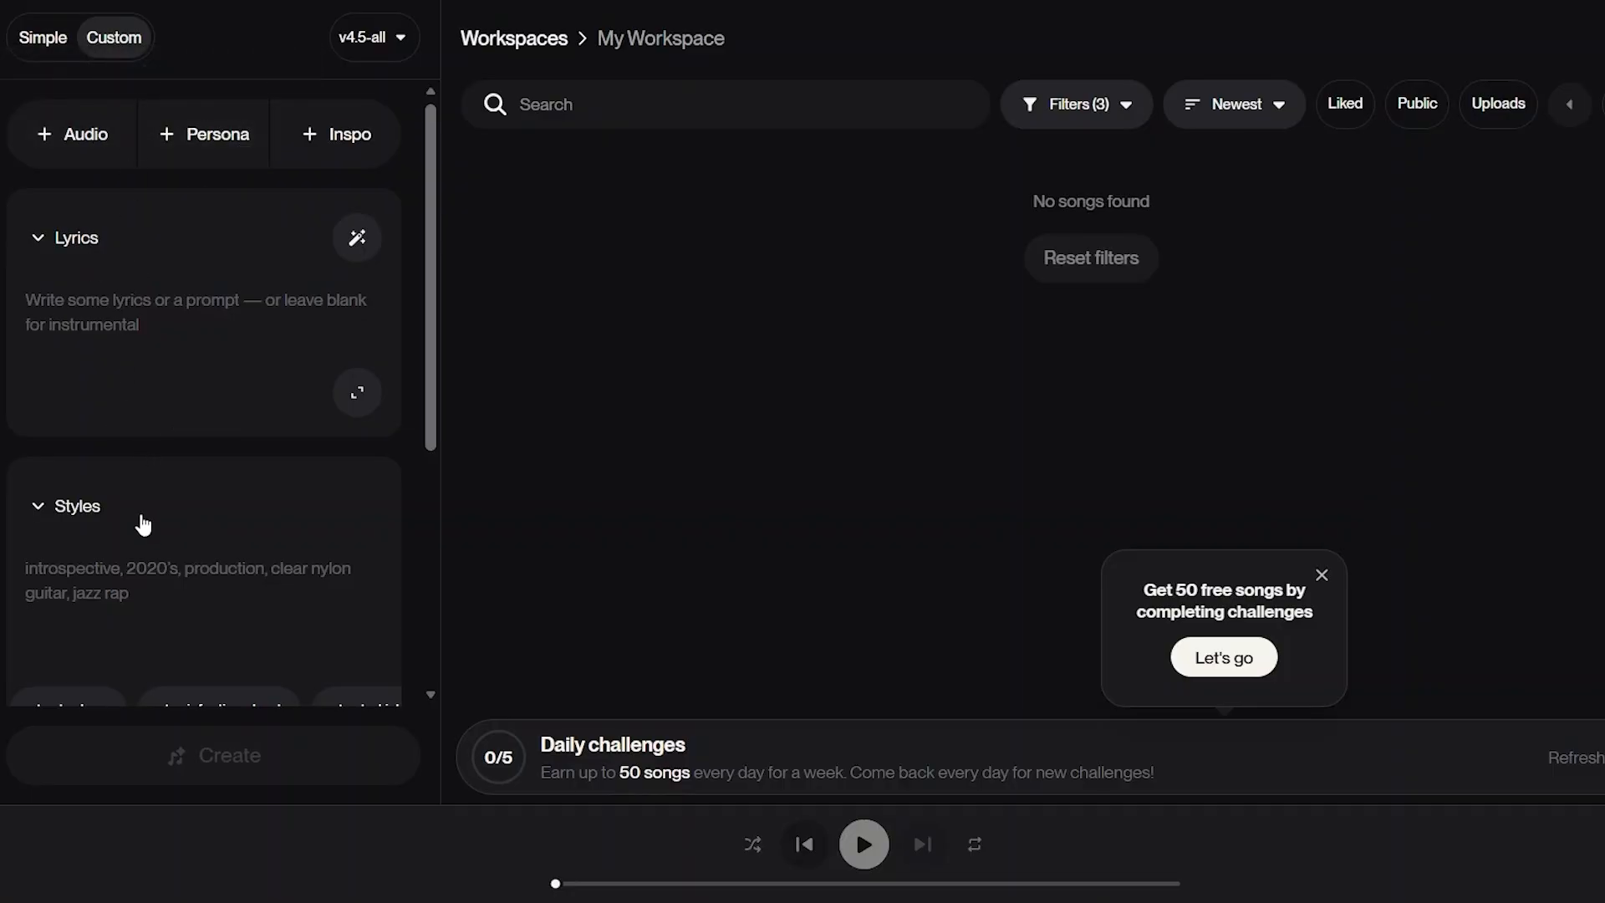
scroll(142, 522, "down", 5)
scroll(142, 522, "up", 5)
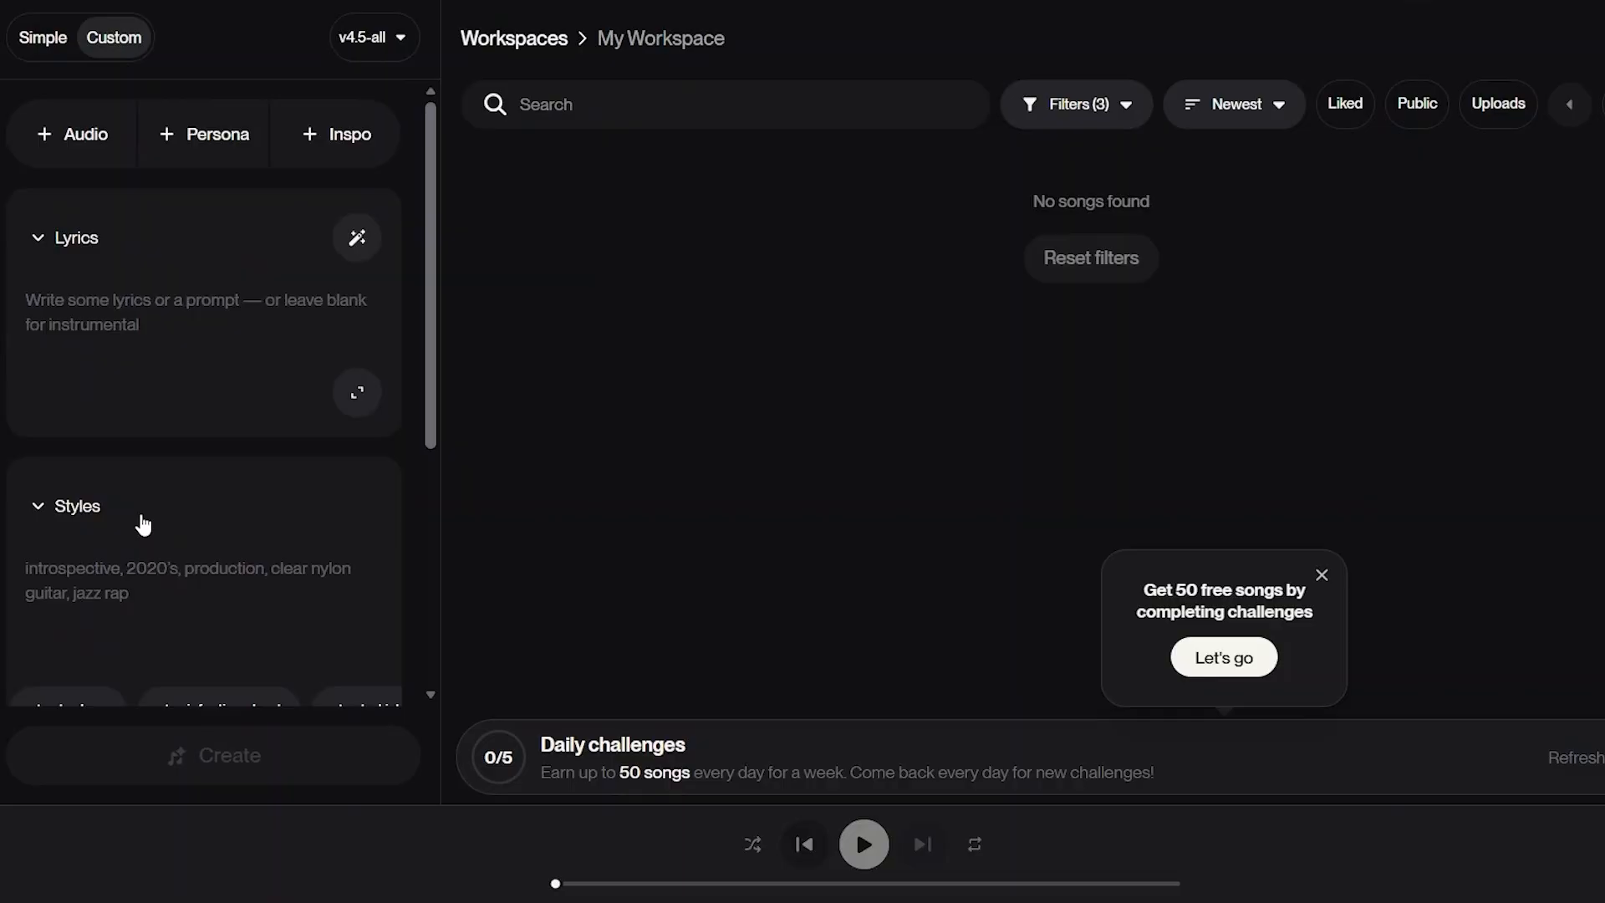
- View what the Persona and Inspo features require, and dismiss each Pro Plan offer
left_click(192, 134)
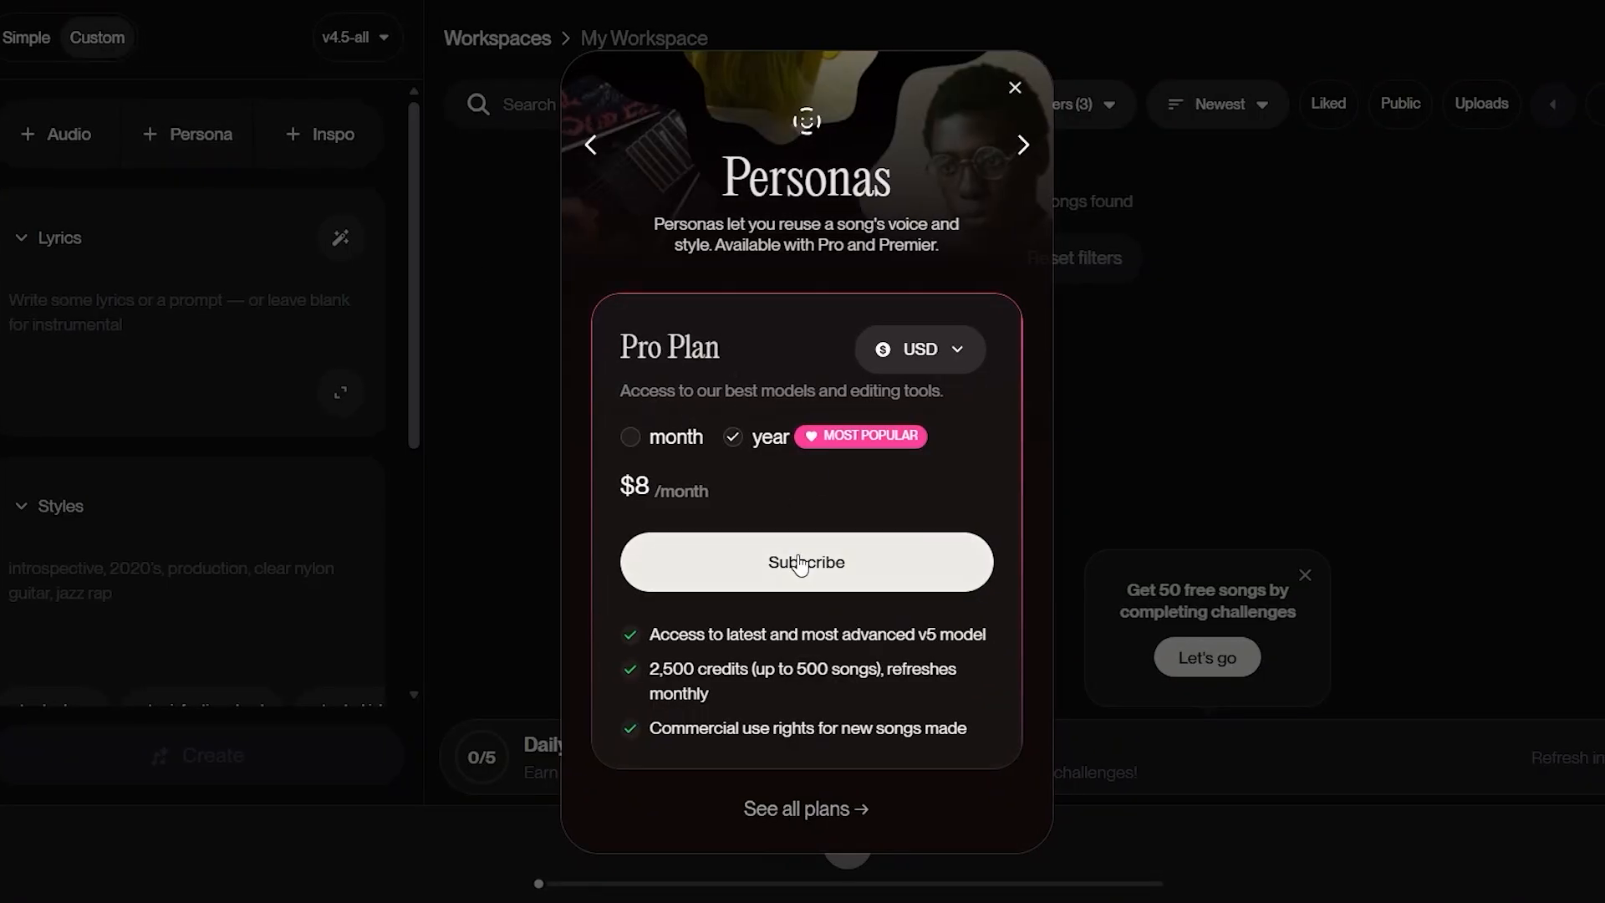
left_click(1017, 90)
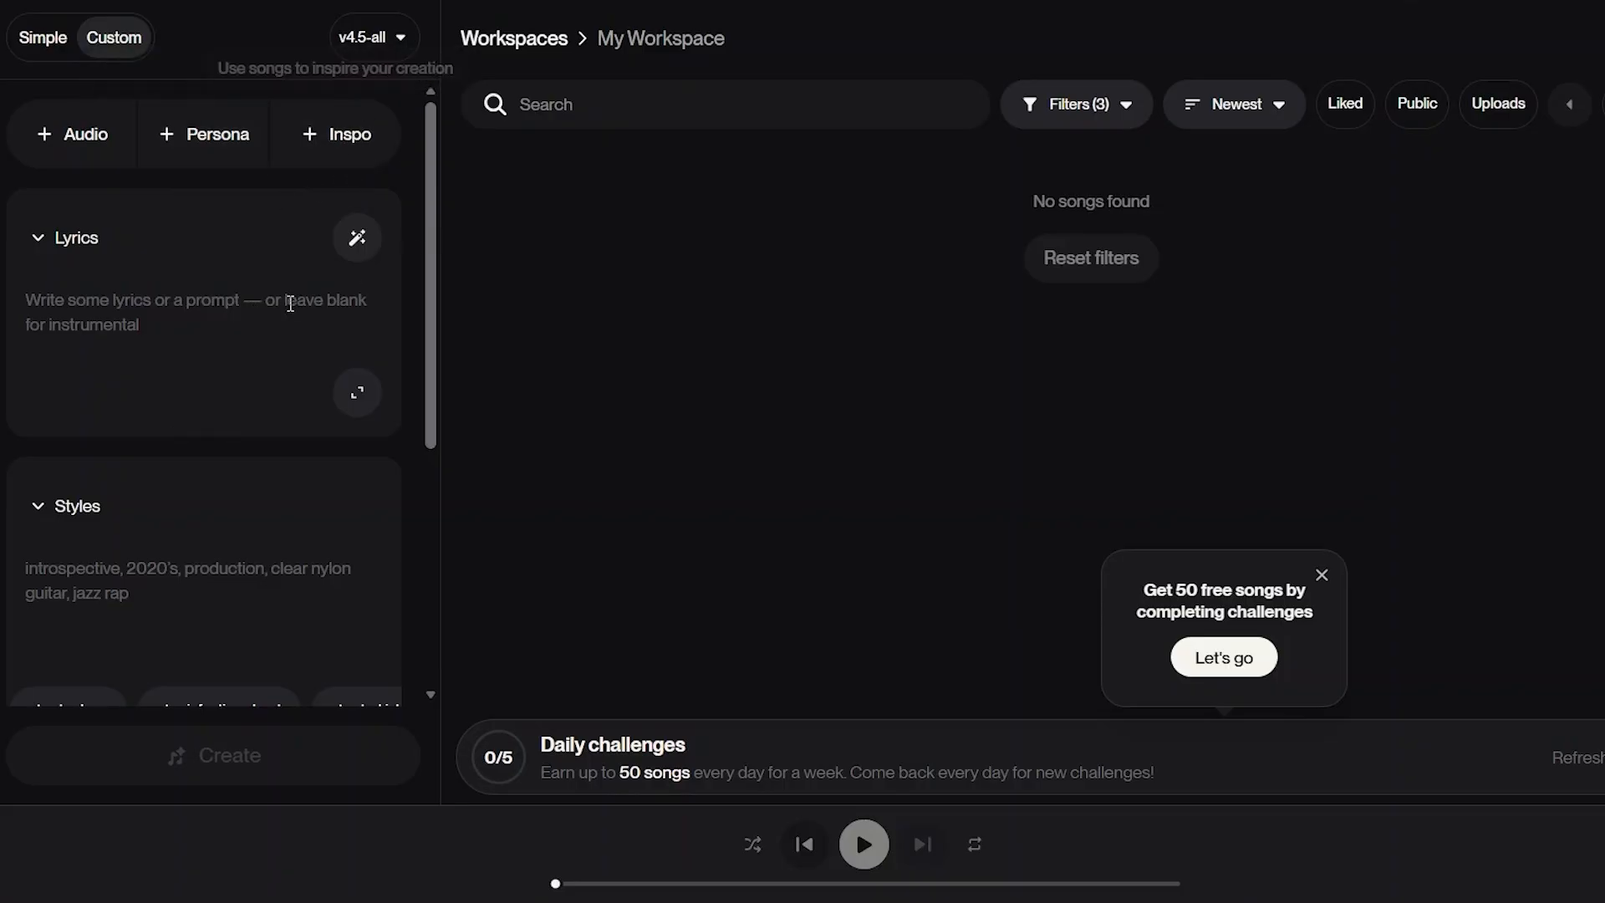
left_click(310, 134)
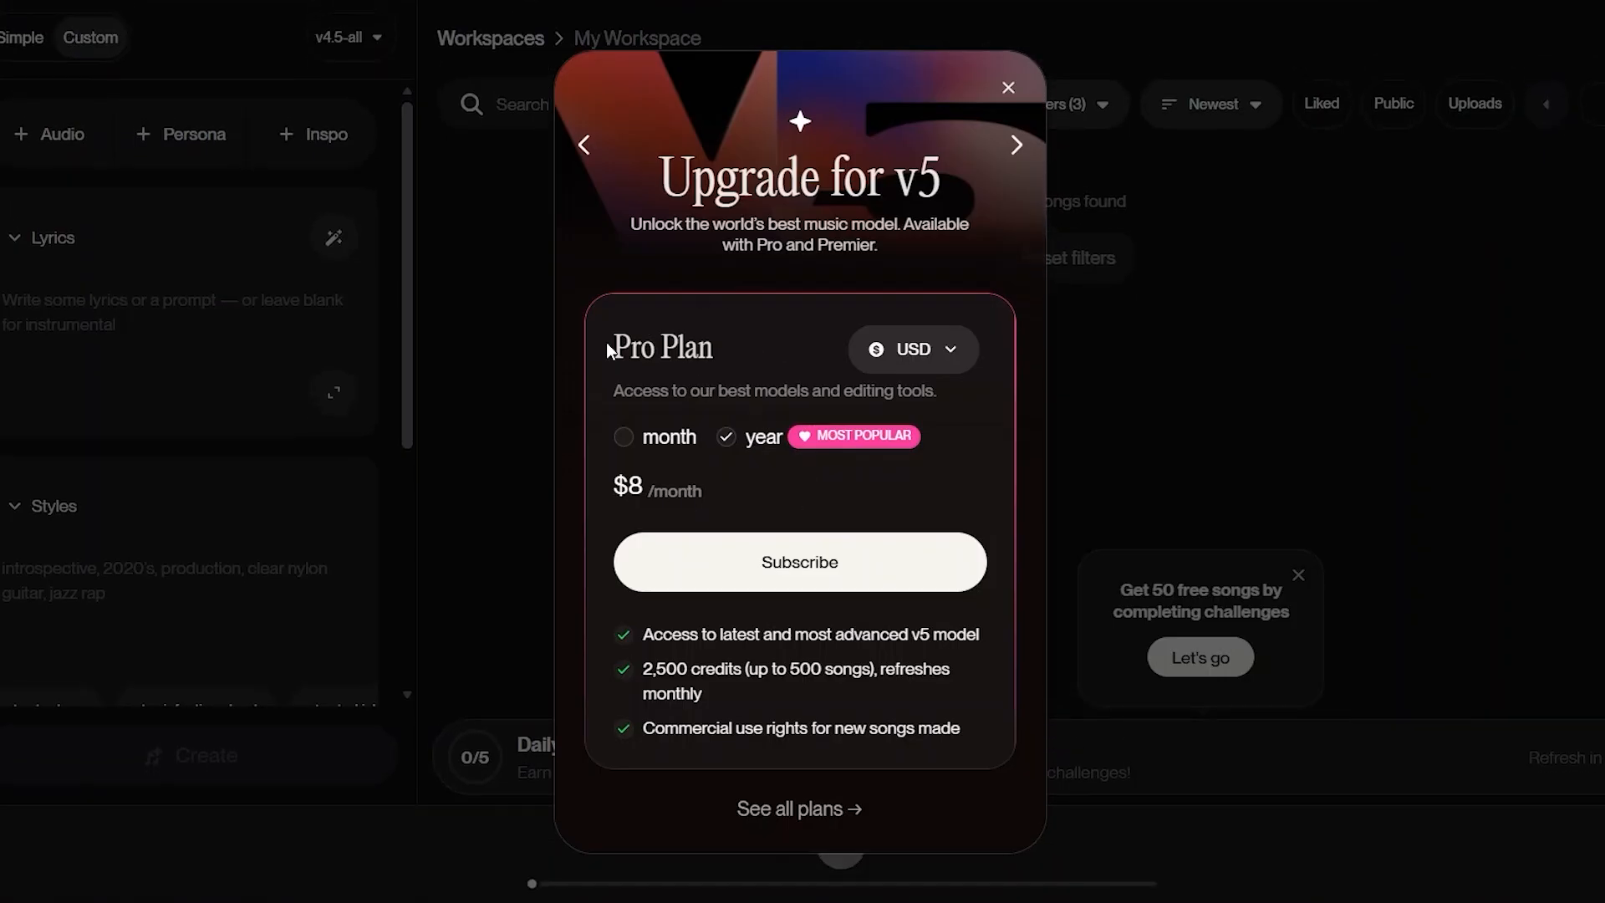
left_click(1008, 88)
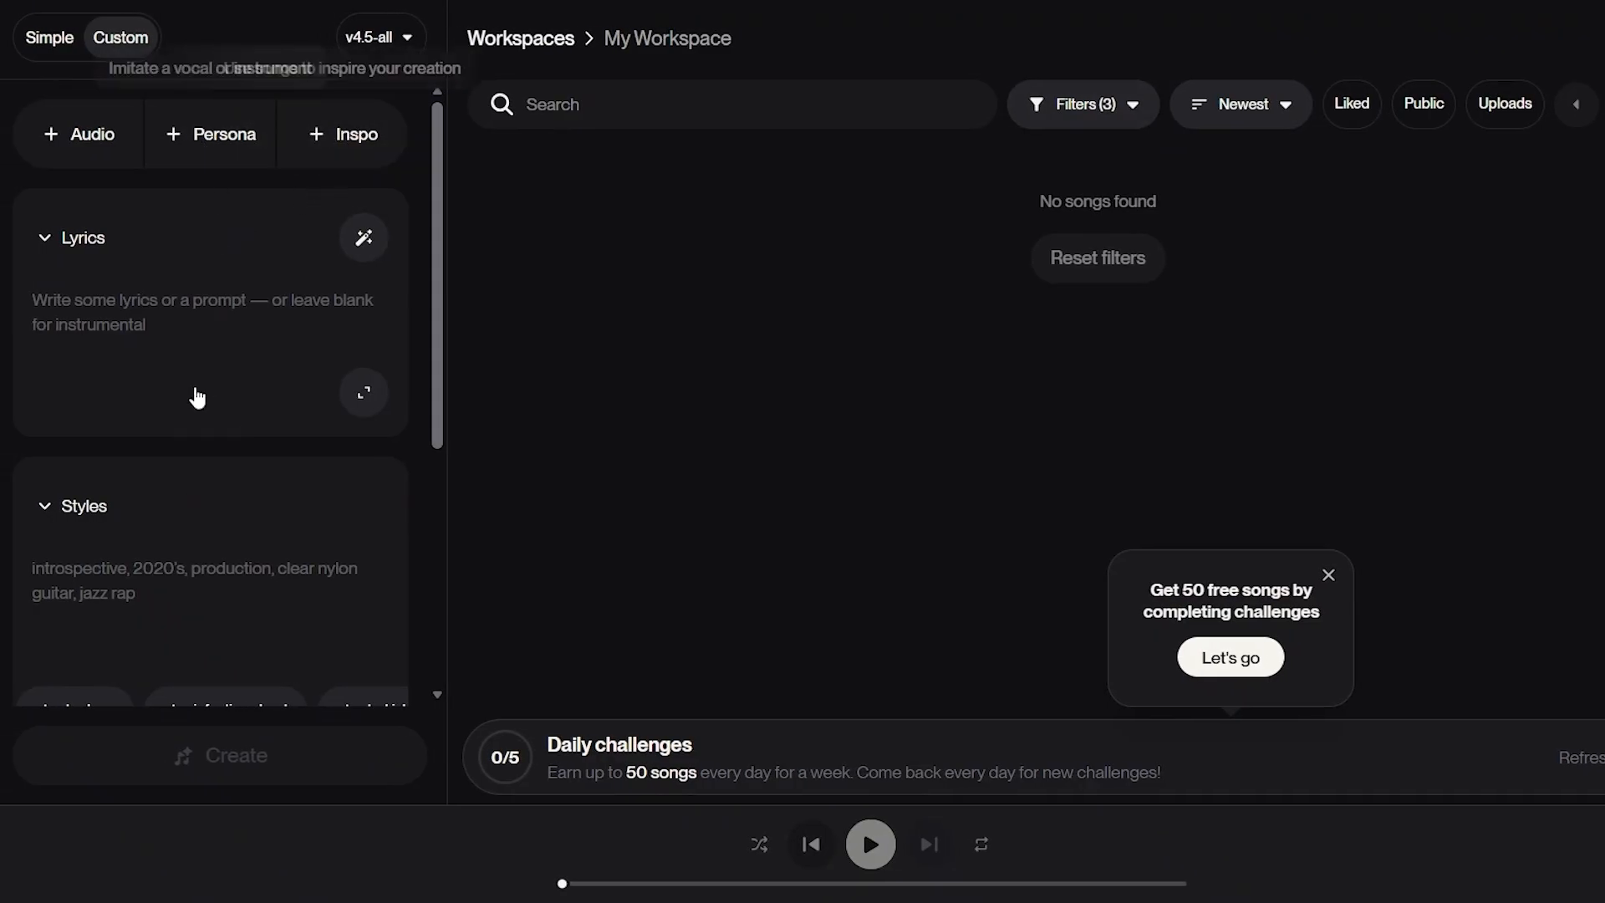
scroll(244, 575, "down", 2)
scroll(244, 581, "down", 2)
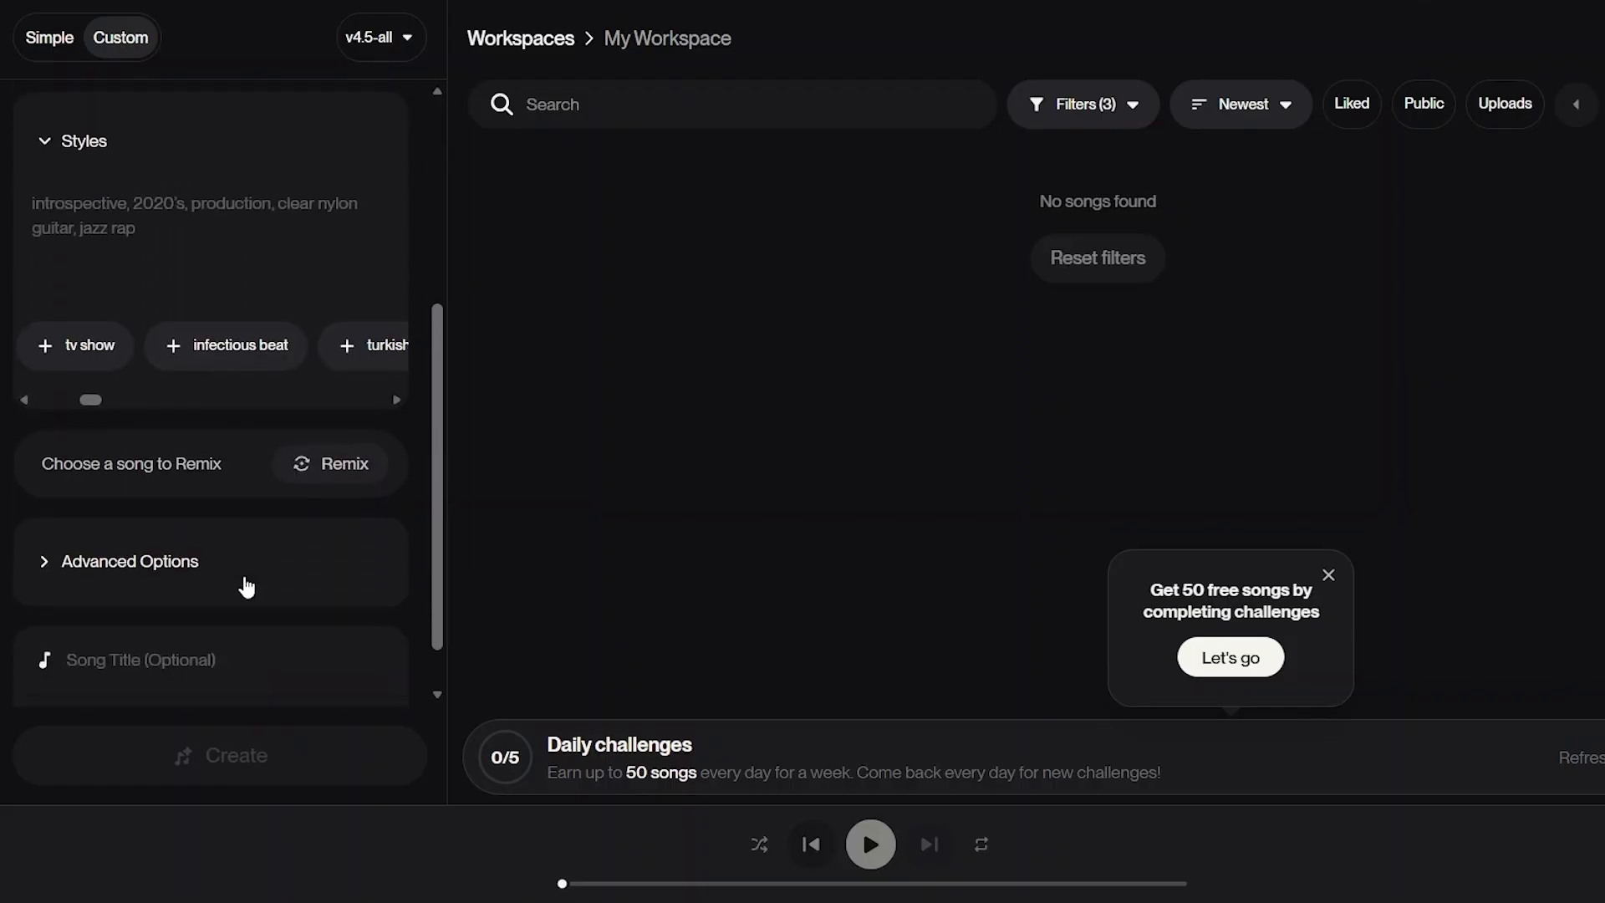
scroll(246, 585, "up", 4)
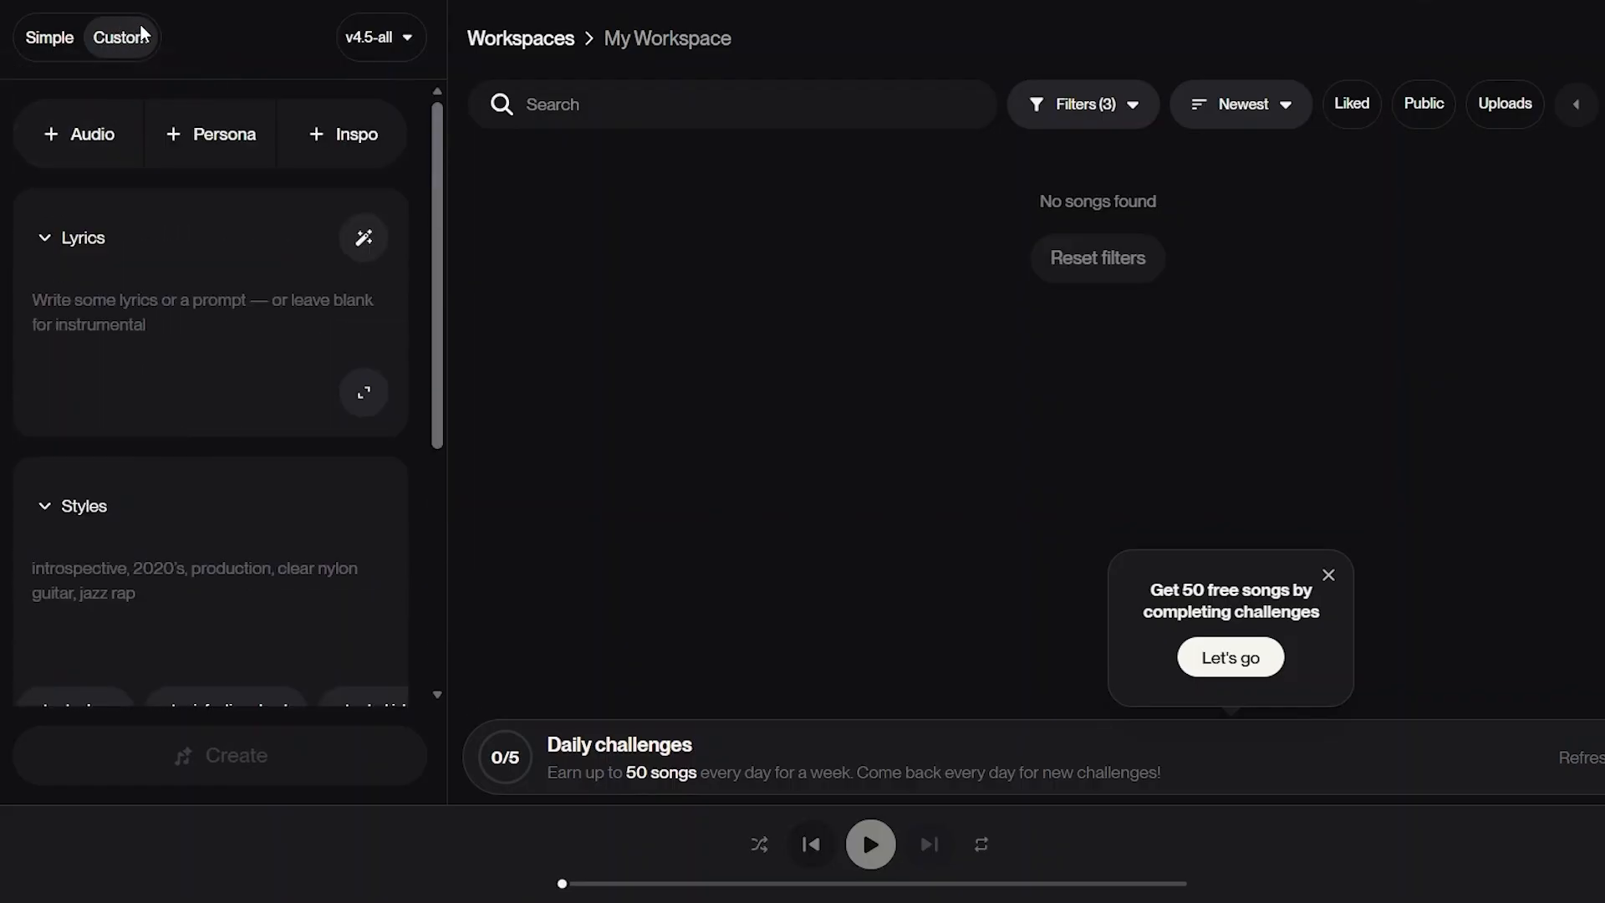
- Create a Simple mode song described as "A calm acoustic song about feeling hopeful after a hard year, soft vocals, emotional mood"
left_click(50, 40)
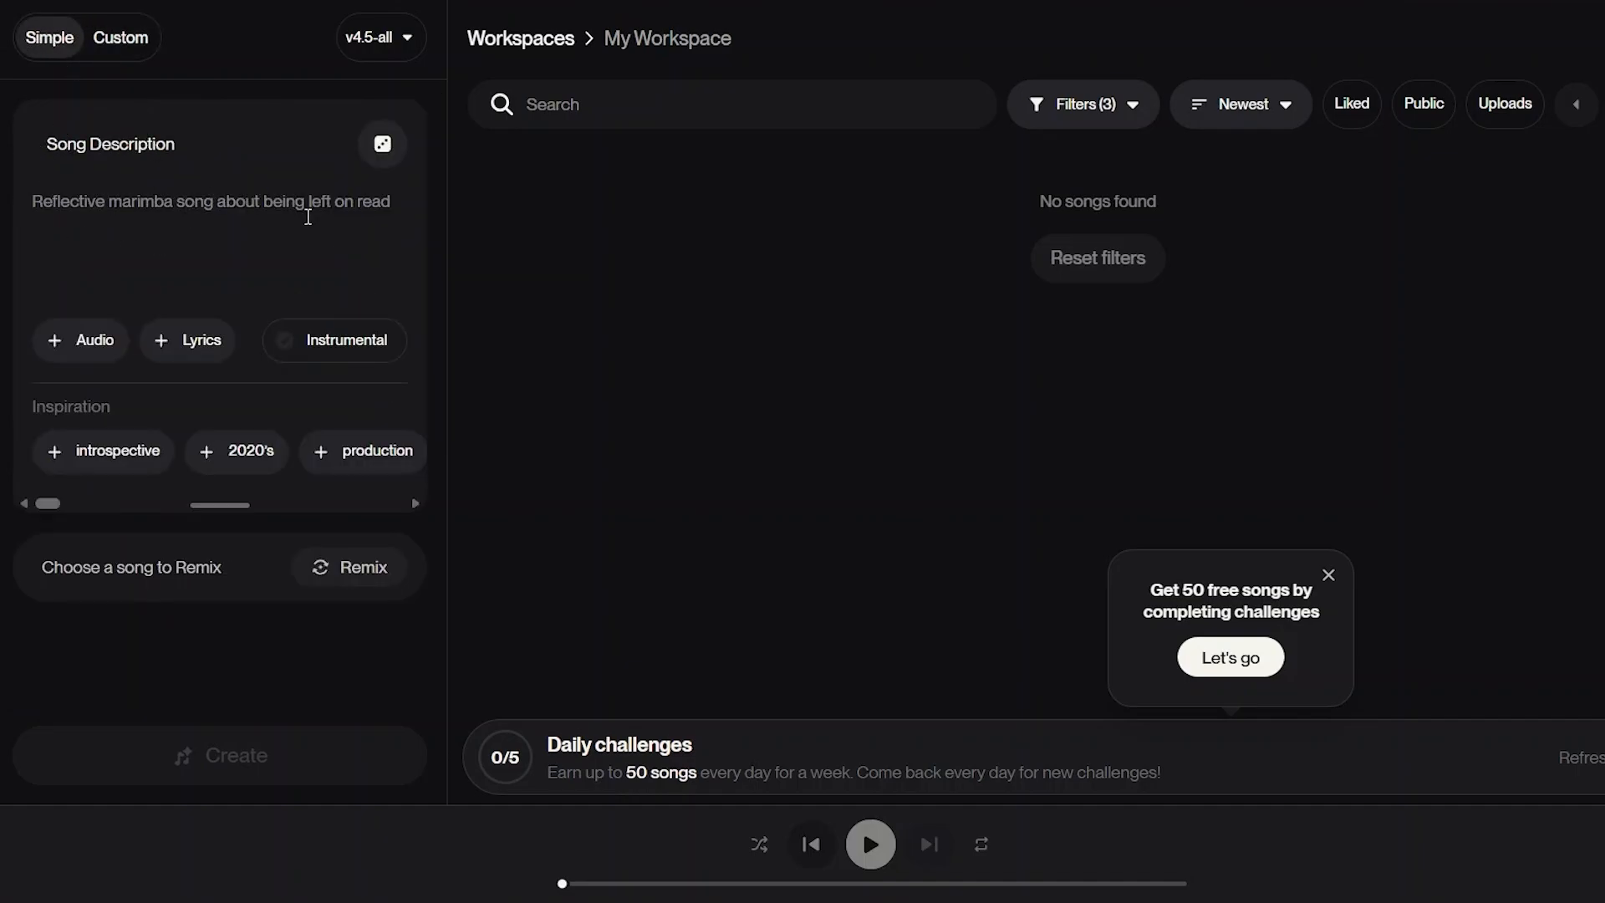
scroll(307, 217, "down", 1)
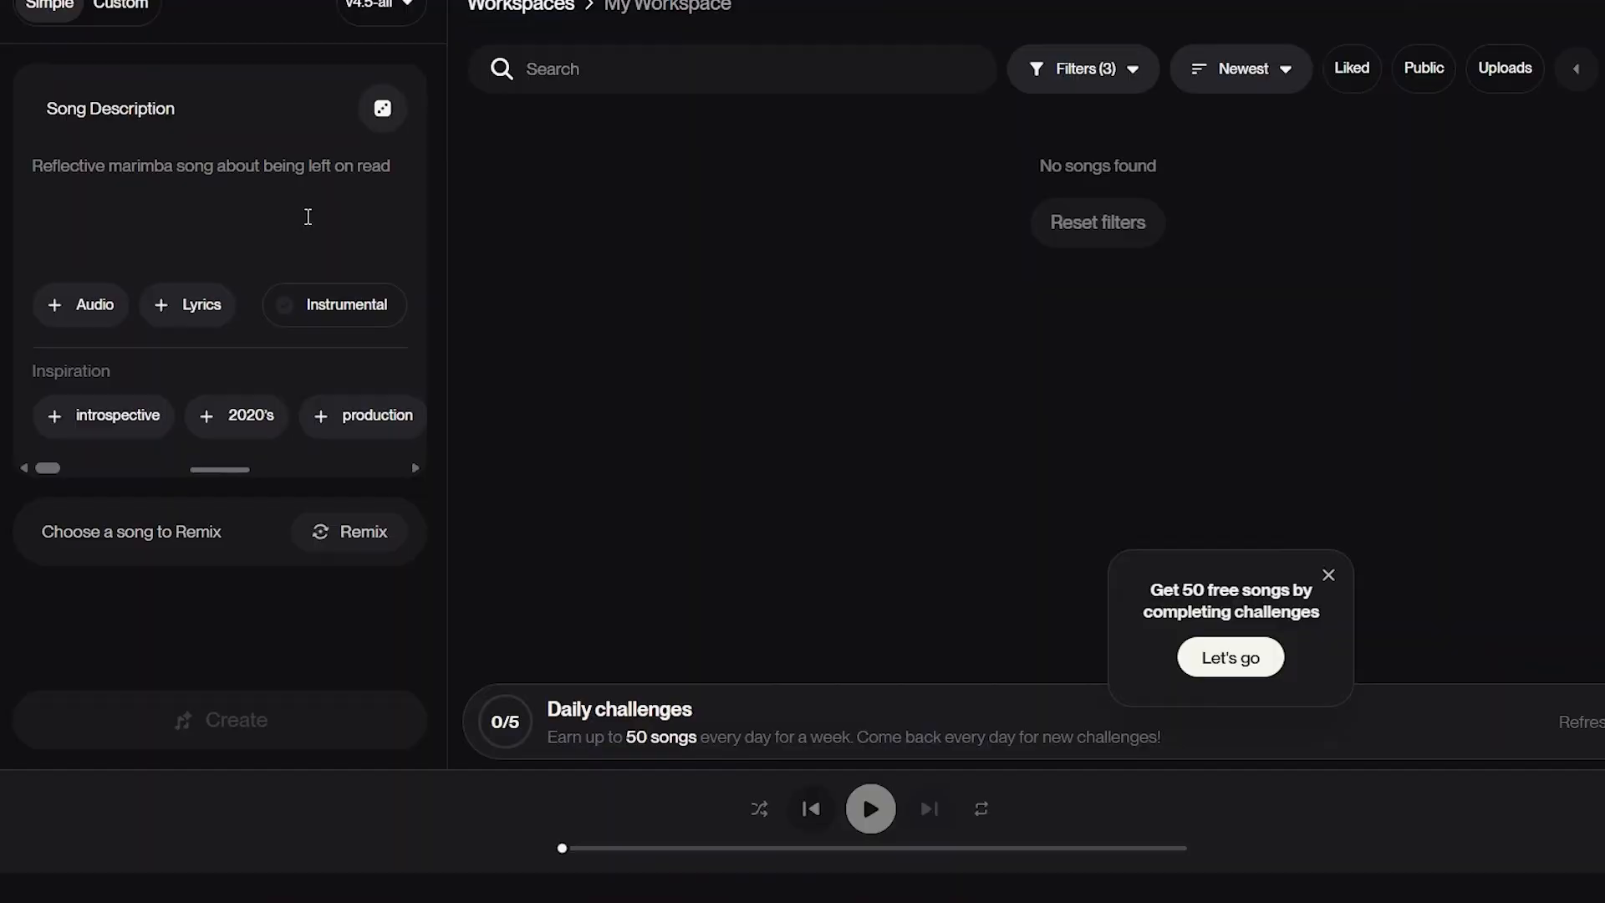
scroll(308, 216, "up", 1)
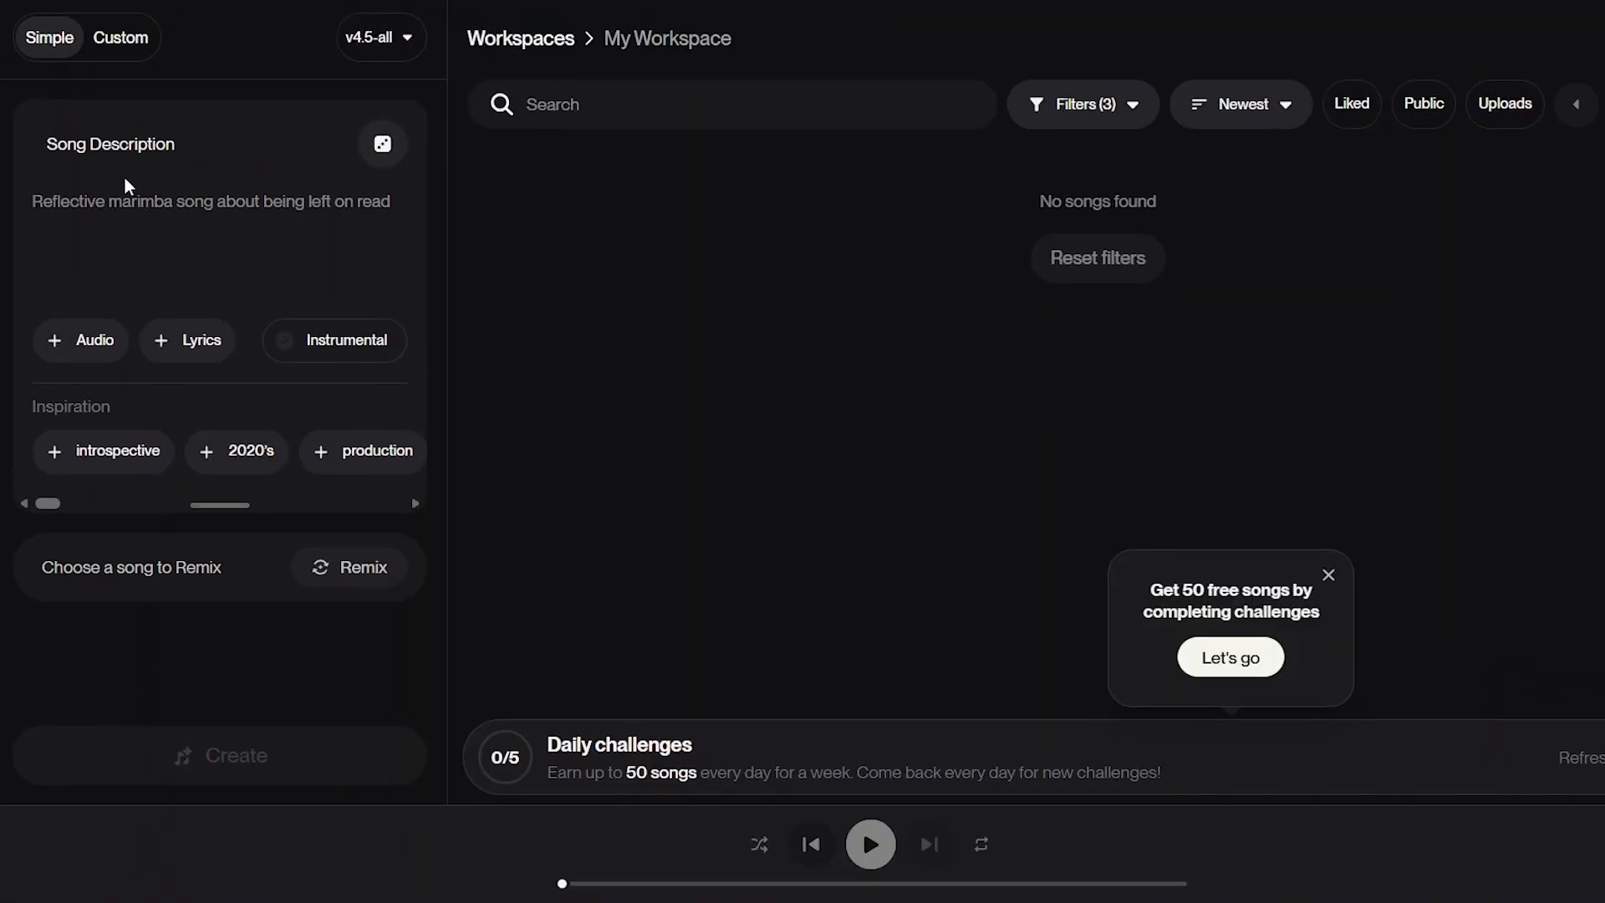
right_click(68, 200)
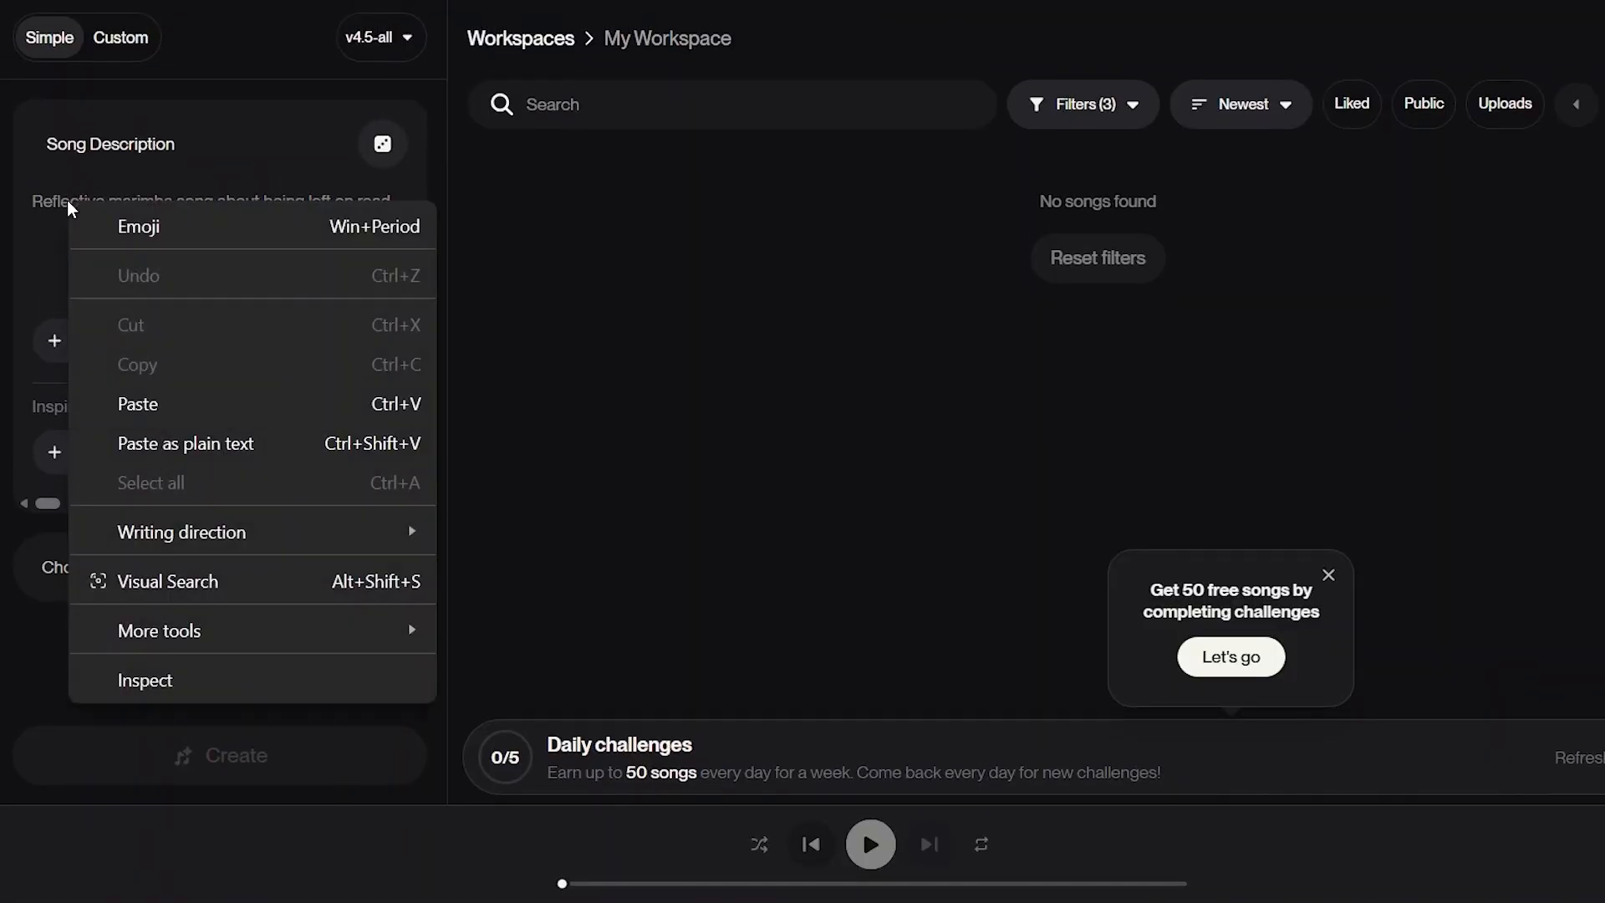
left_click(152, 406)
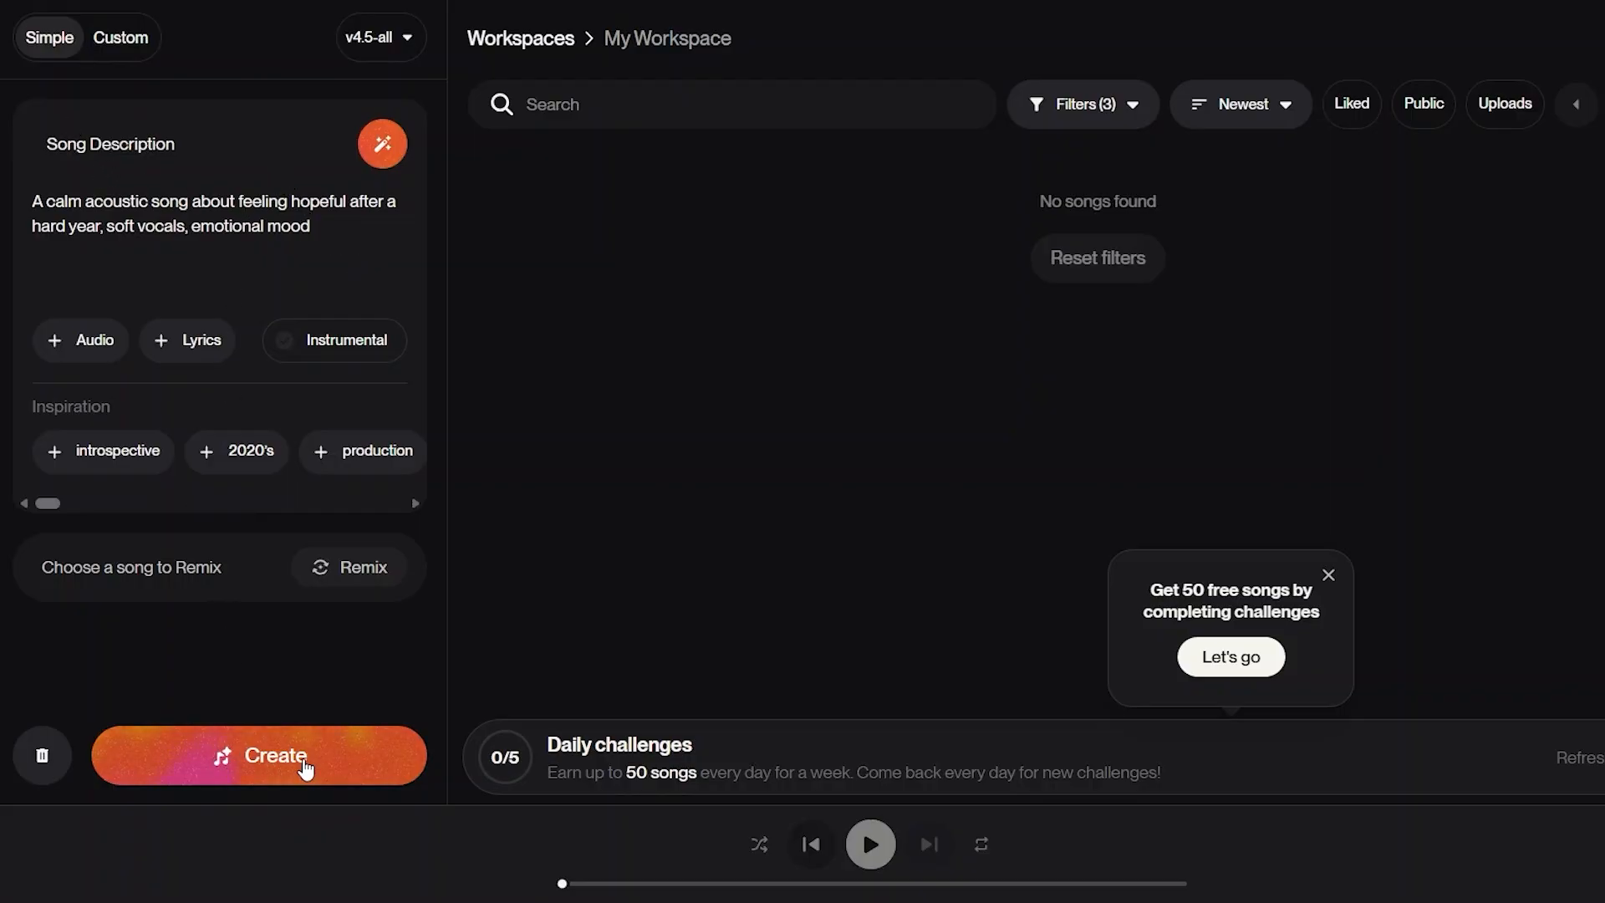
left_click(262, 774)
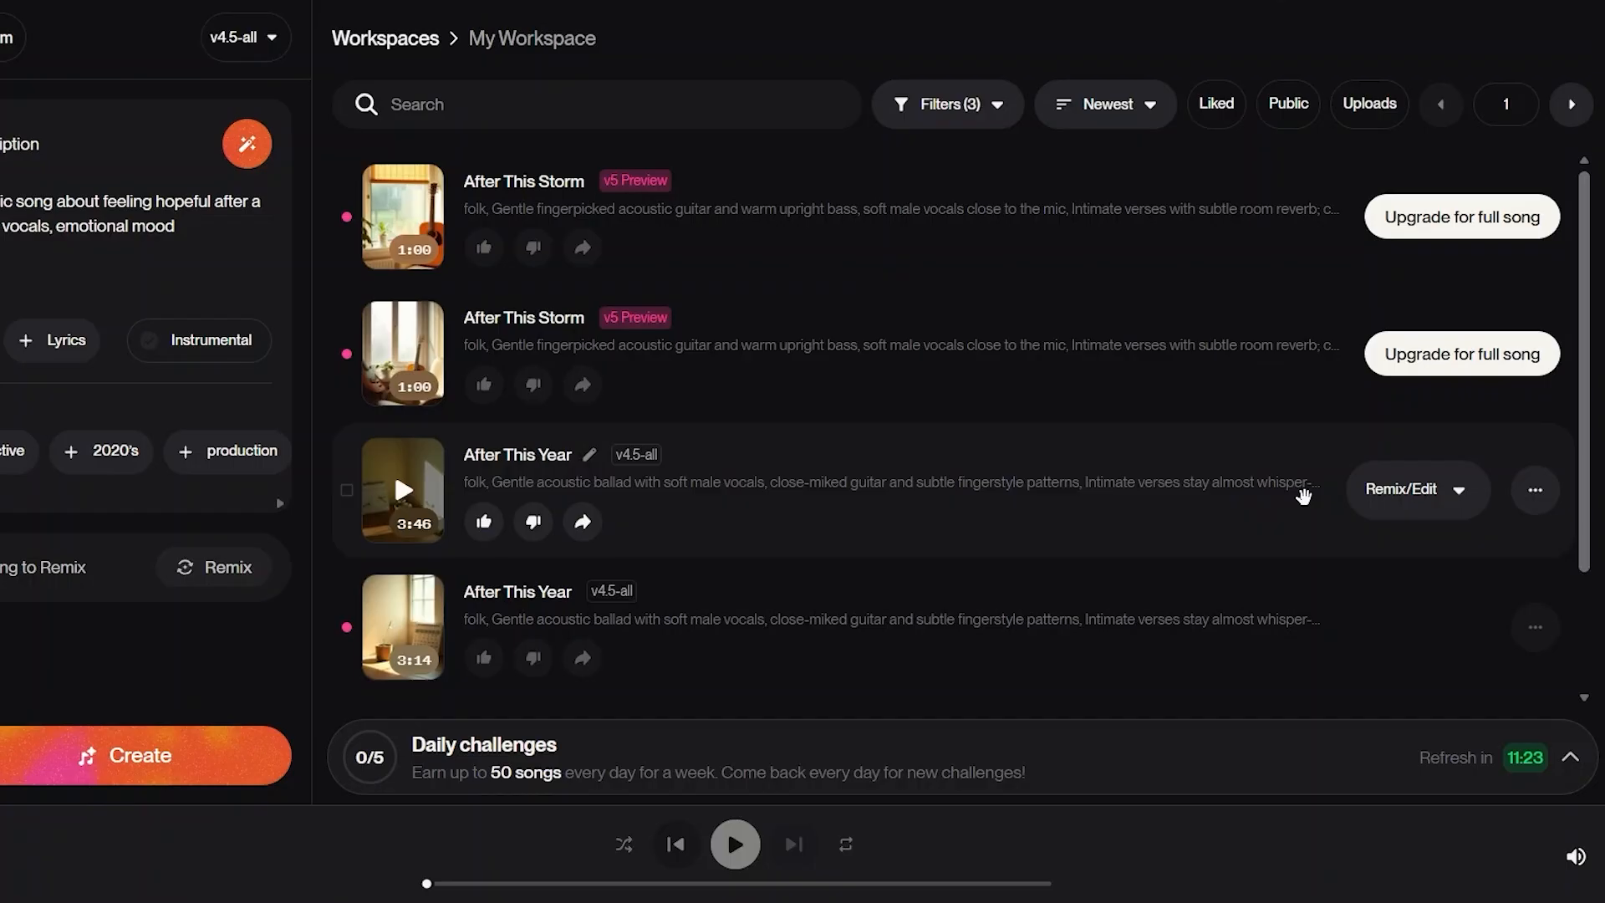
- View the Remix/Edit choices and the further song options for the 3:46 version of After This Year, and close them
scroll(755, 545, "down", 2)
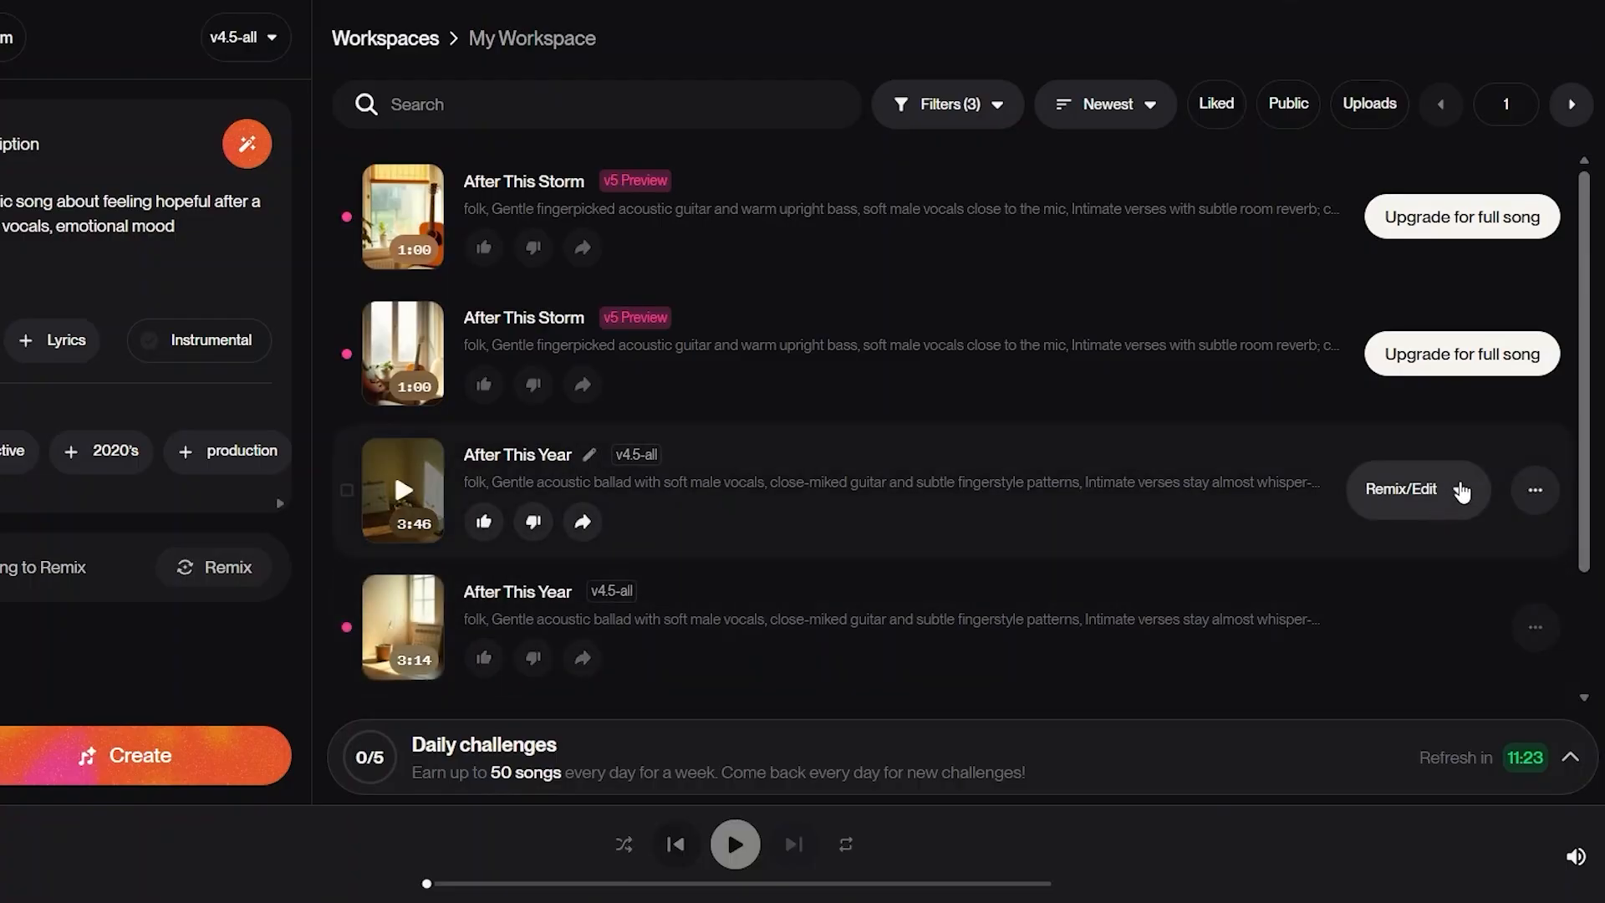
left_click(1457, 490)
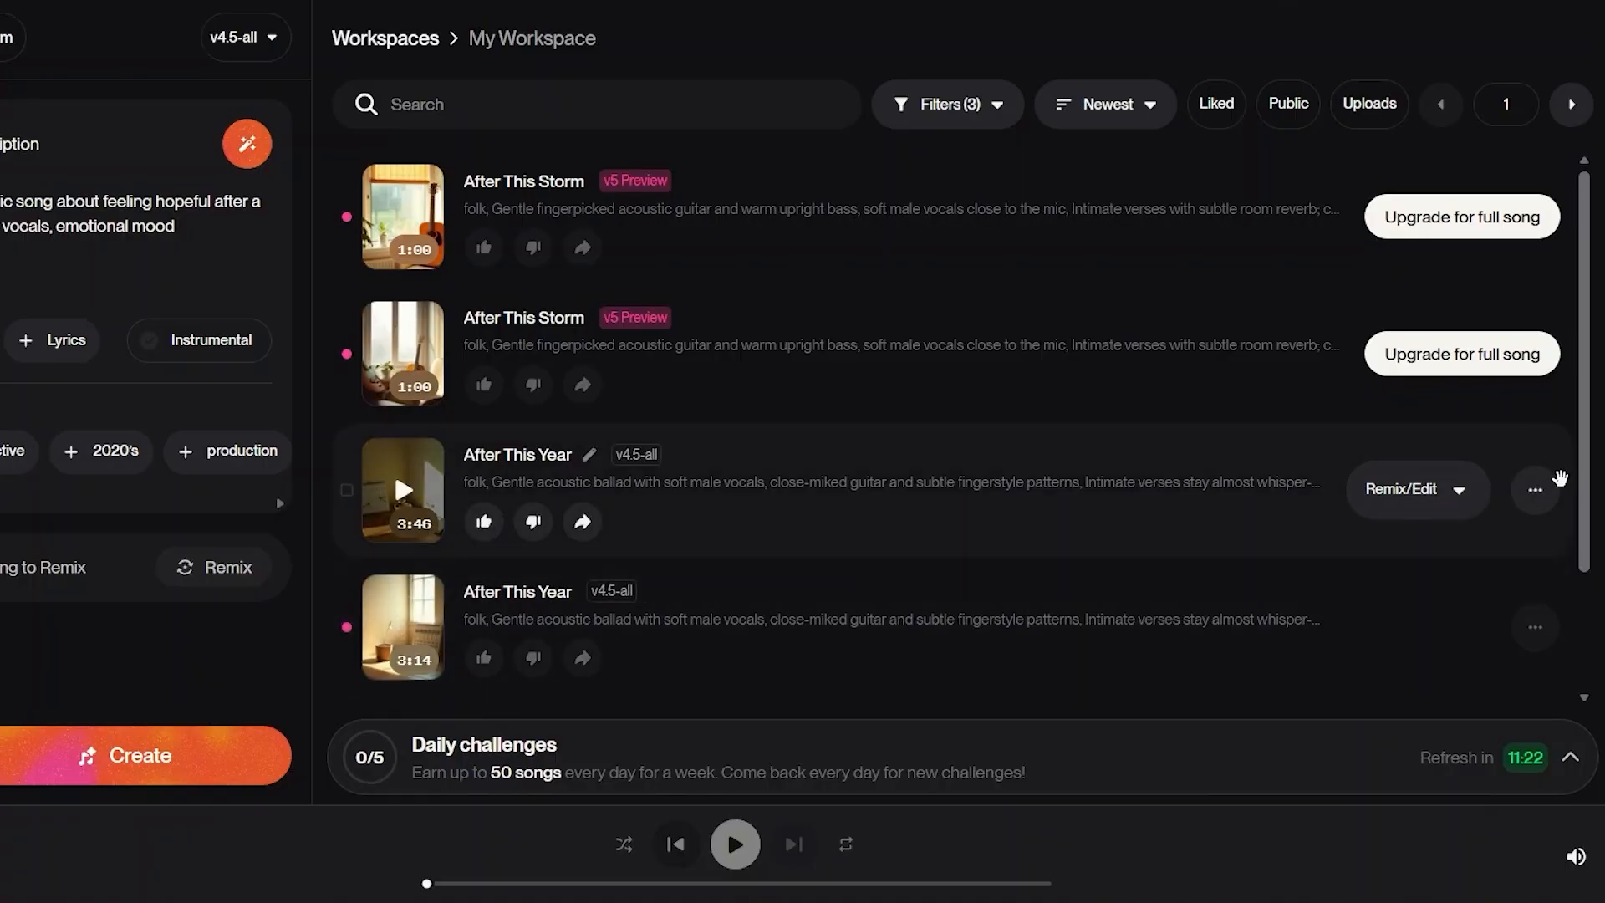
left_click(1539, 499)
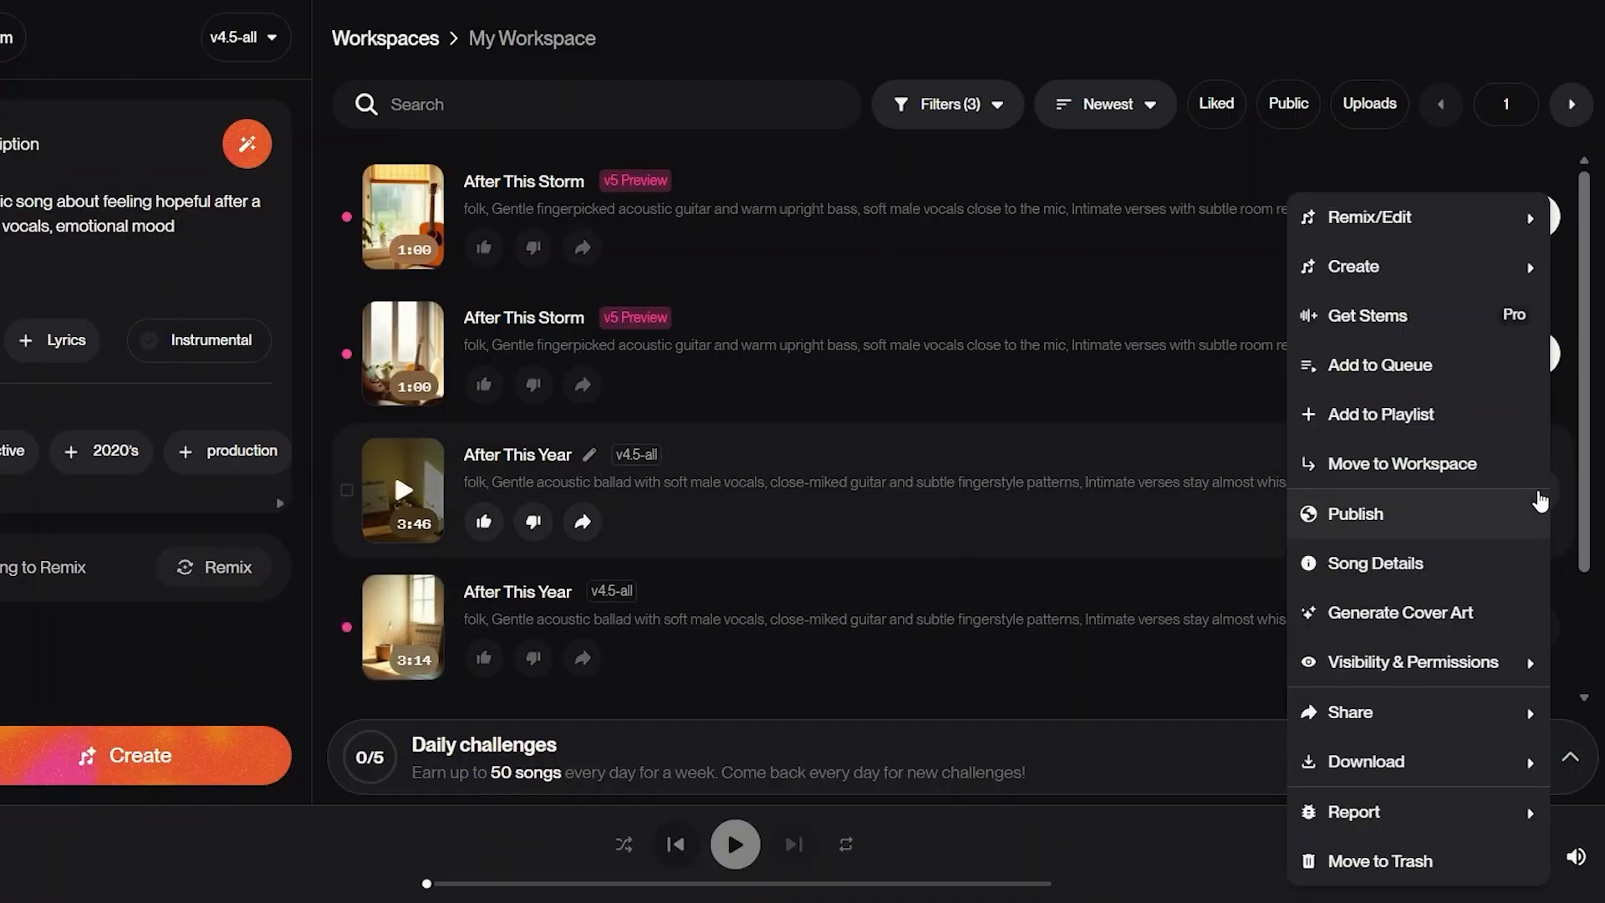
mouse_move(1397, 282)
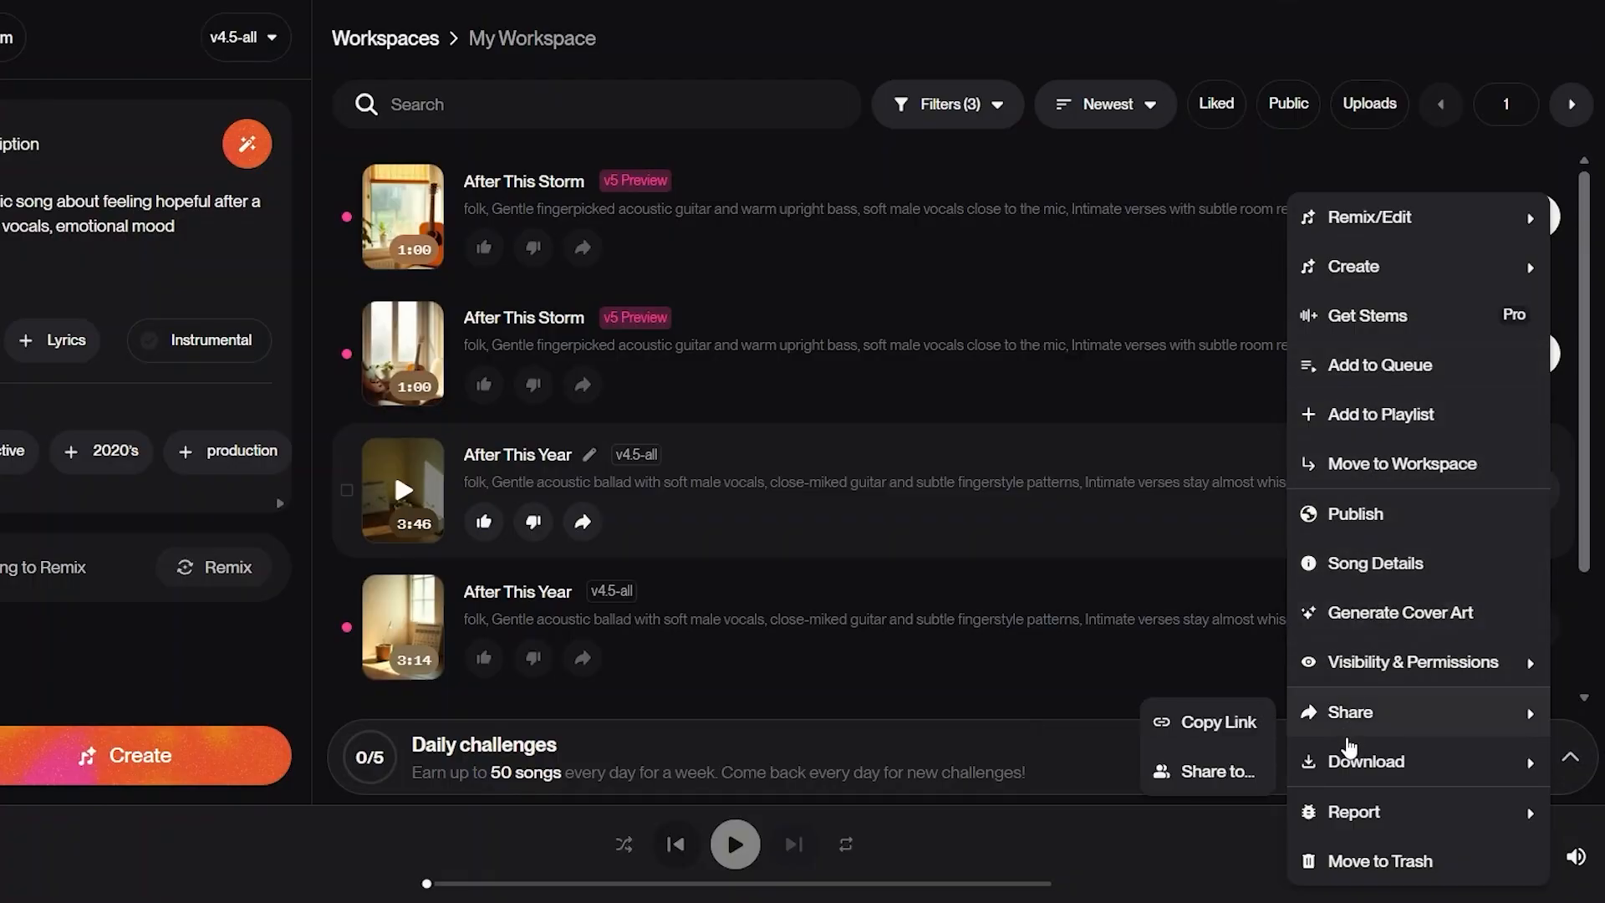
left_click(1186, 850)
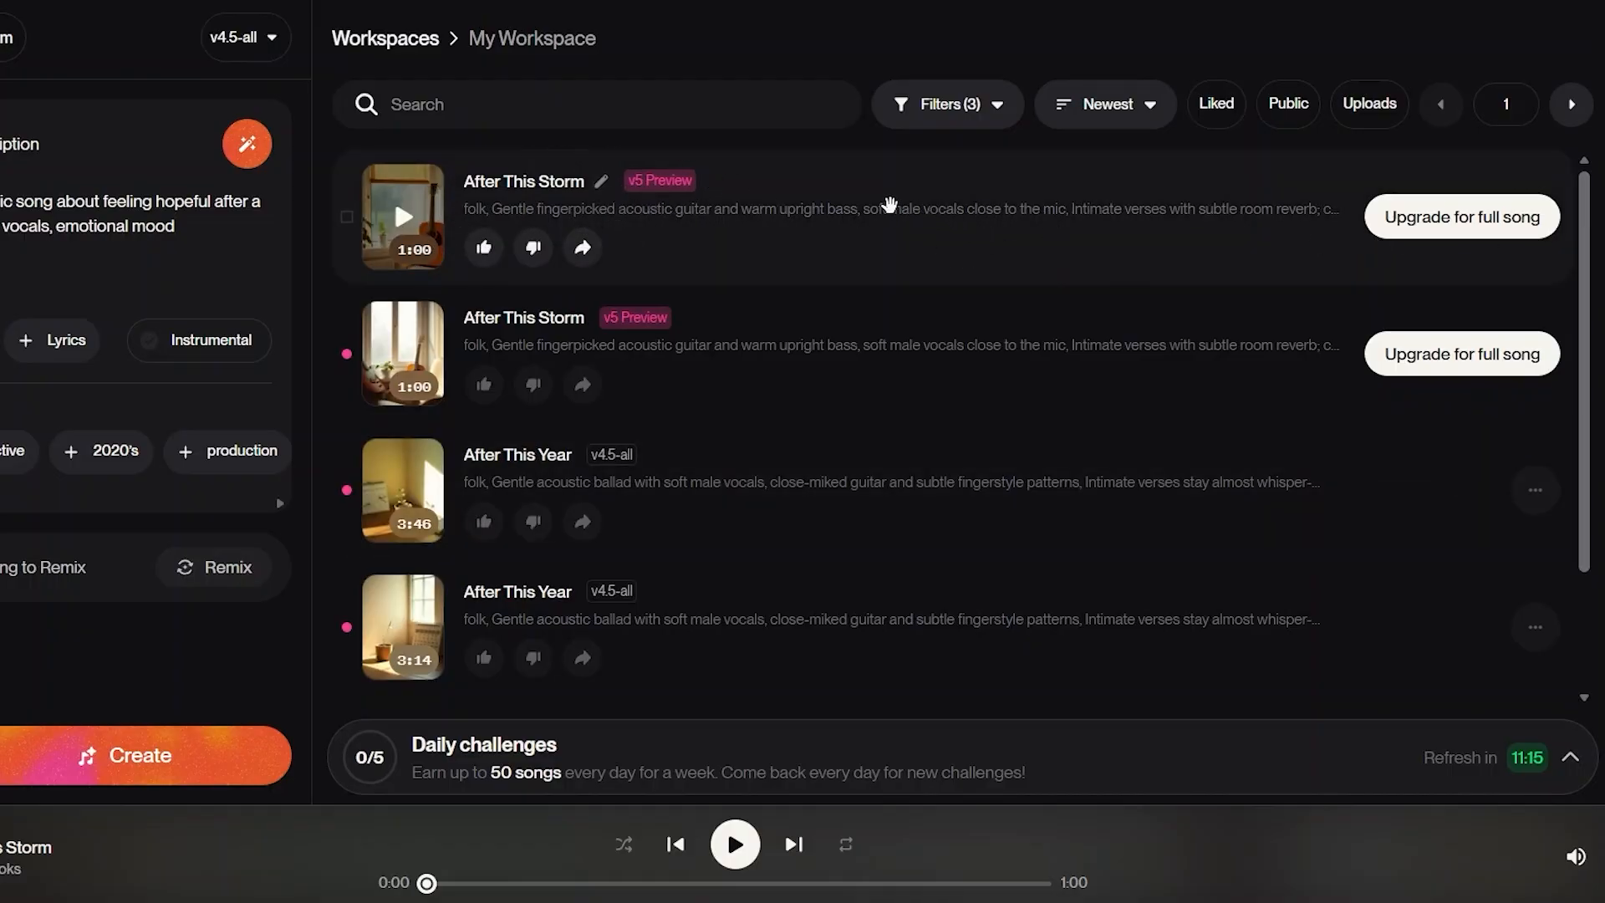
- Listen to parts of the first After This Storm preview by skipping ahead through it, and pause playback
left_click(400, 219)
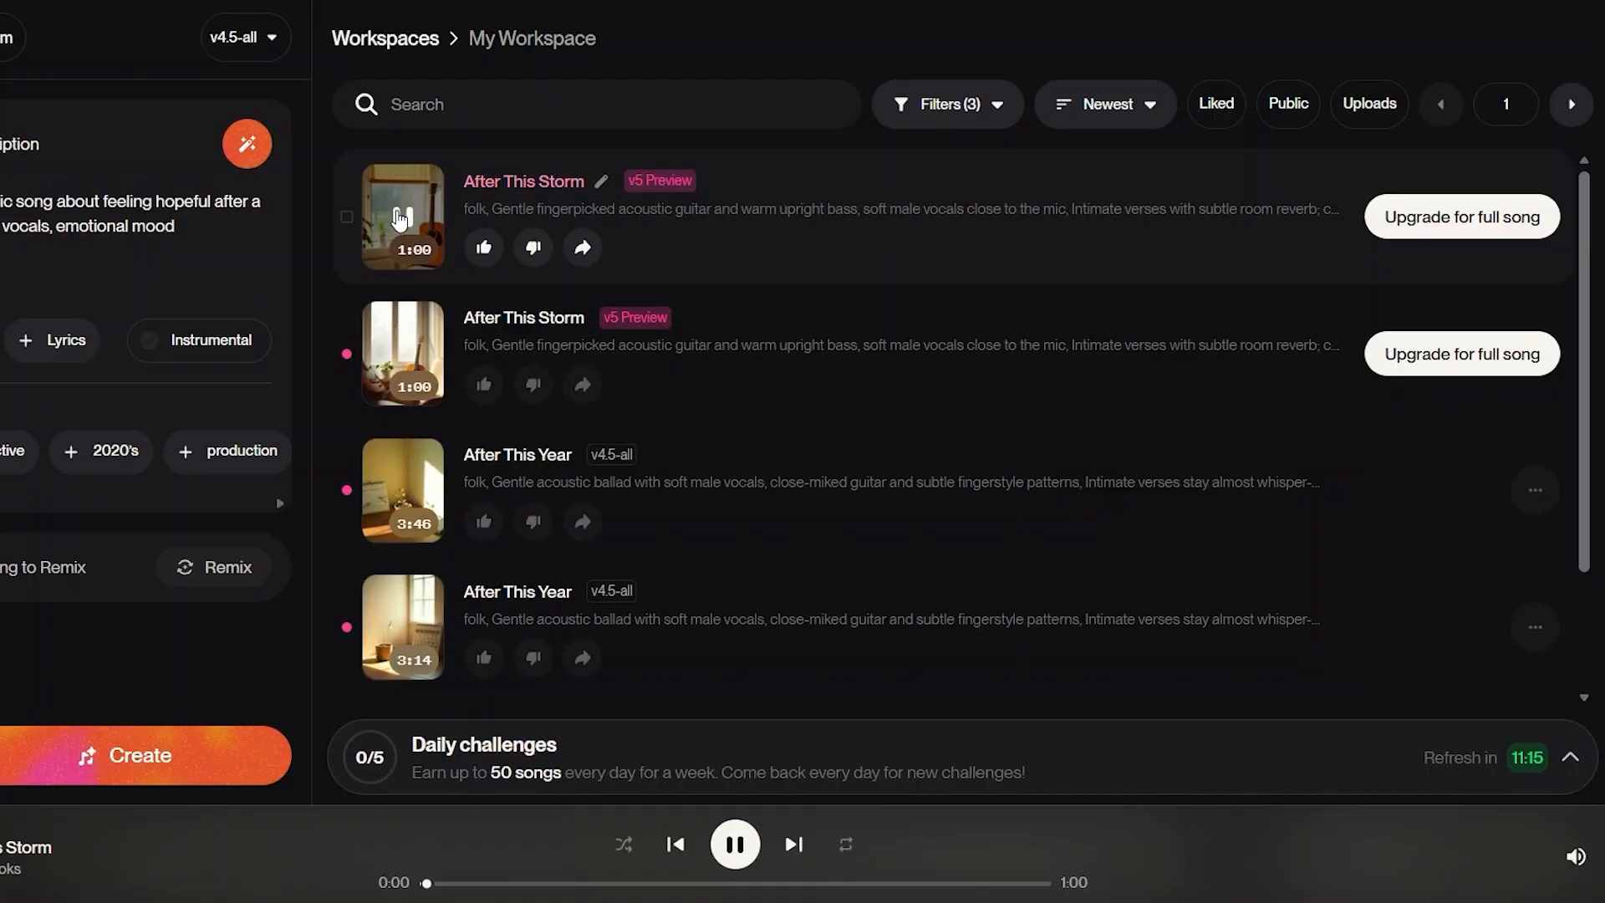
left_click(520, 883)
left_click_drag(521, 884, 615, 883)
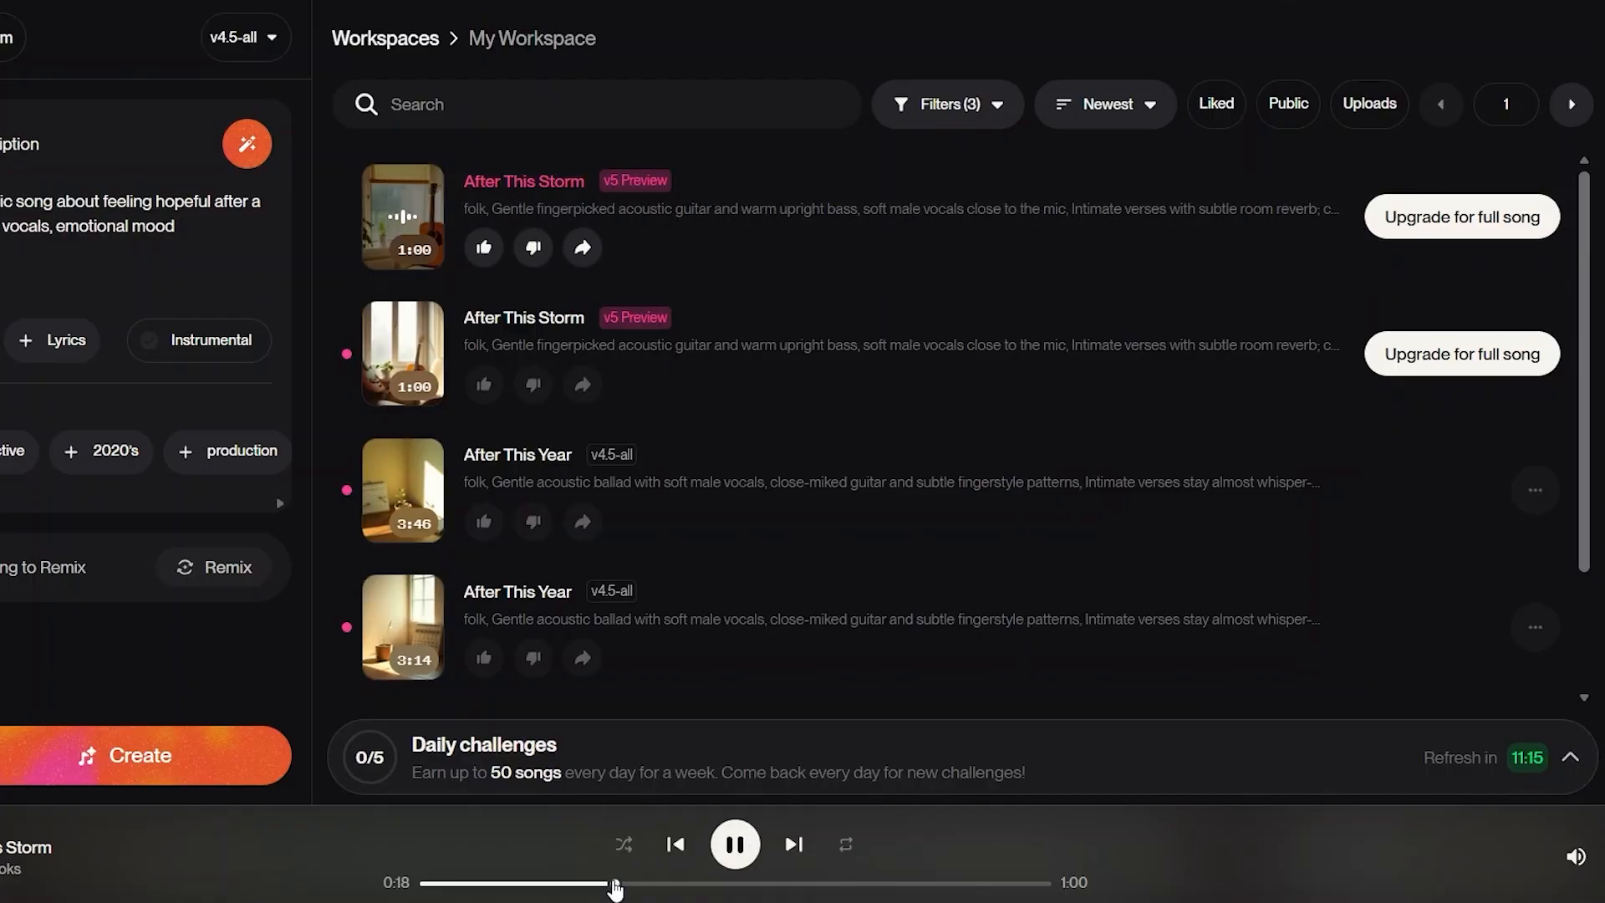
left_click(768, 884)
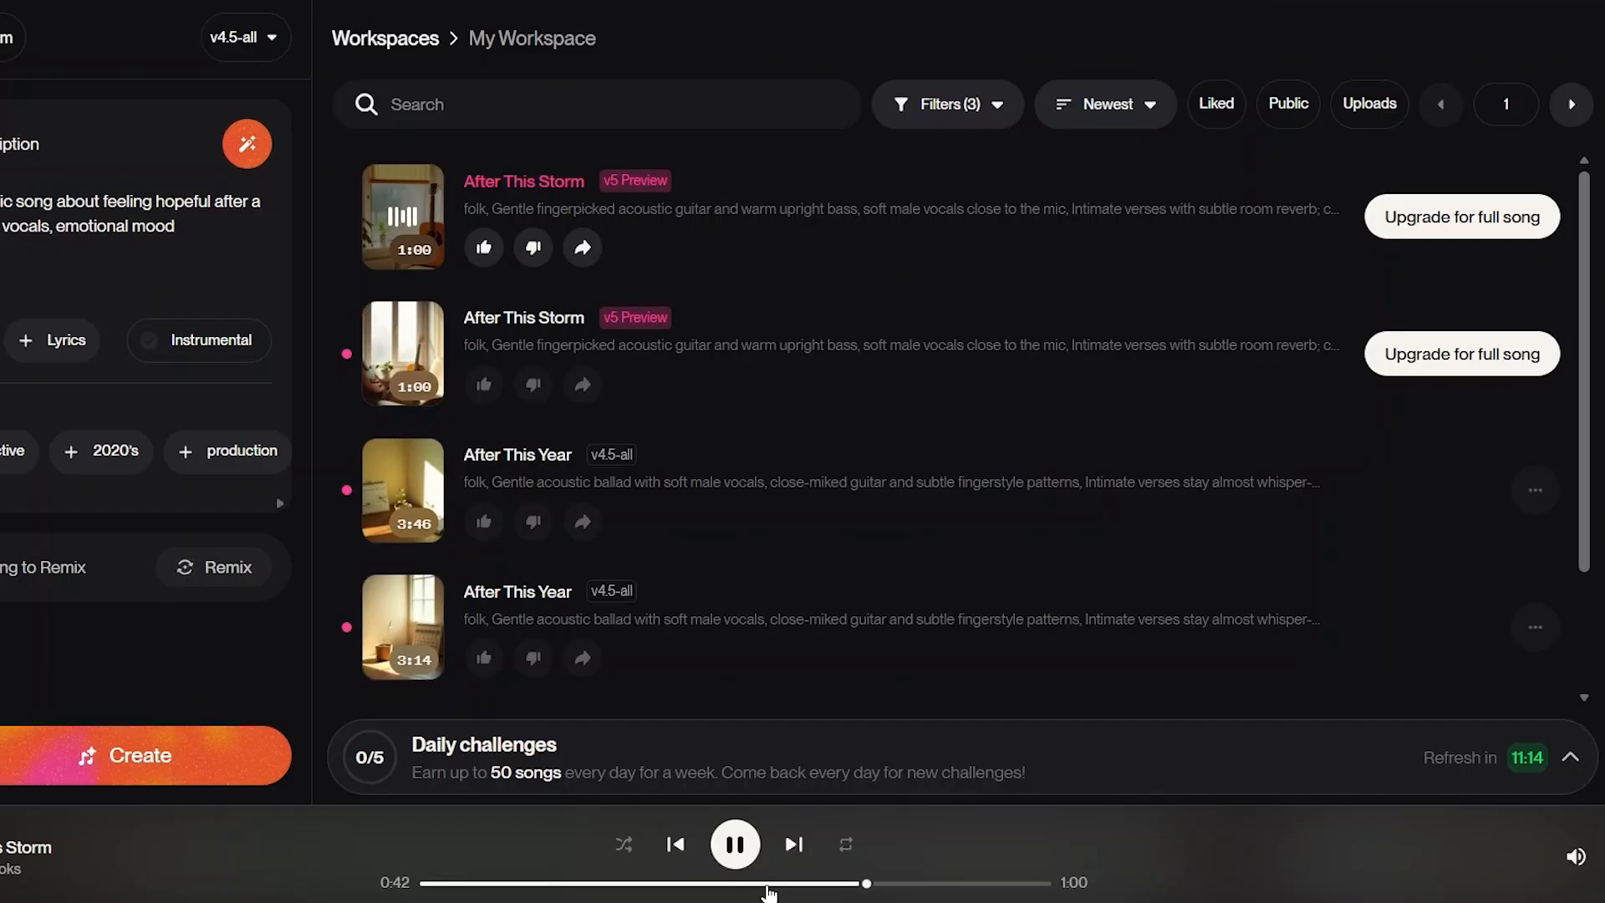
left_click(735, 844)
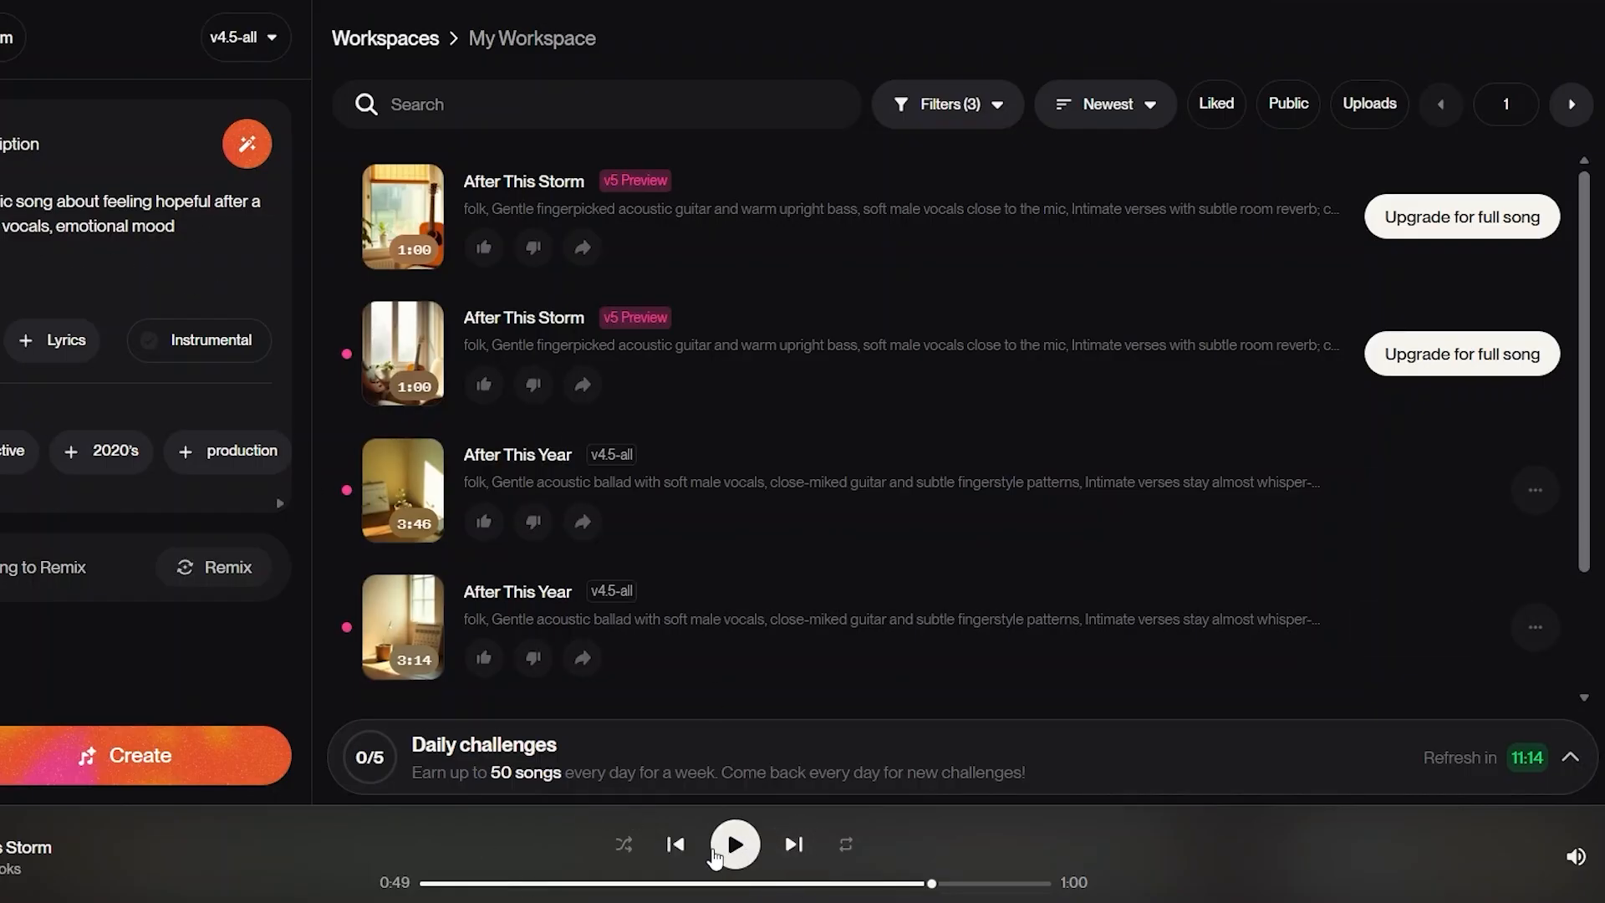
- Listen to parts of the second After This Storm preview by skipping ahead through it, and pause playback
left_click(404, 358)
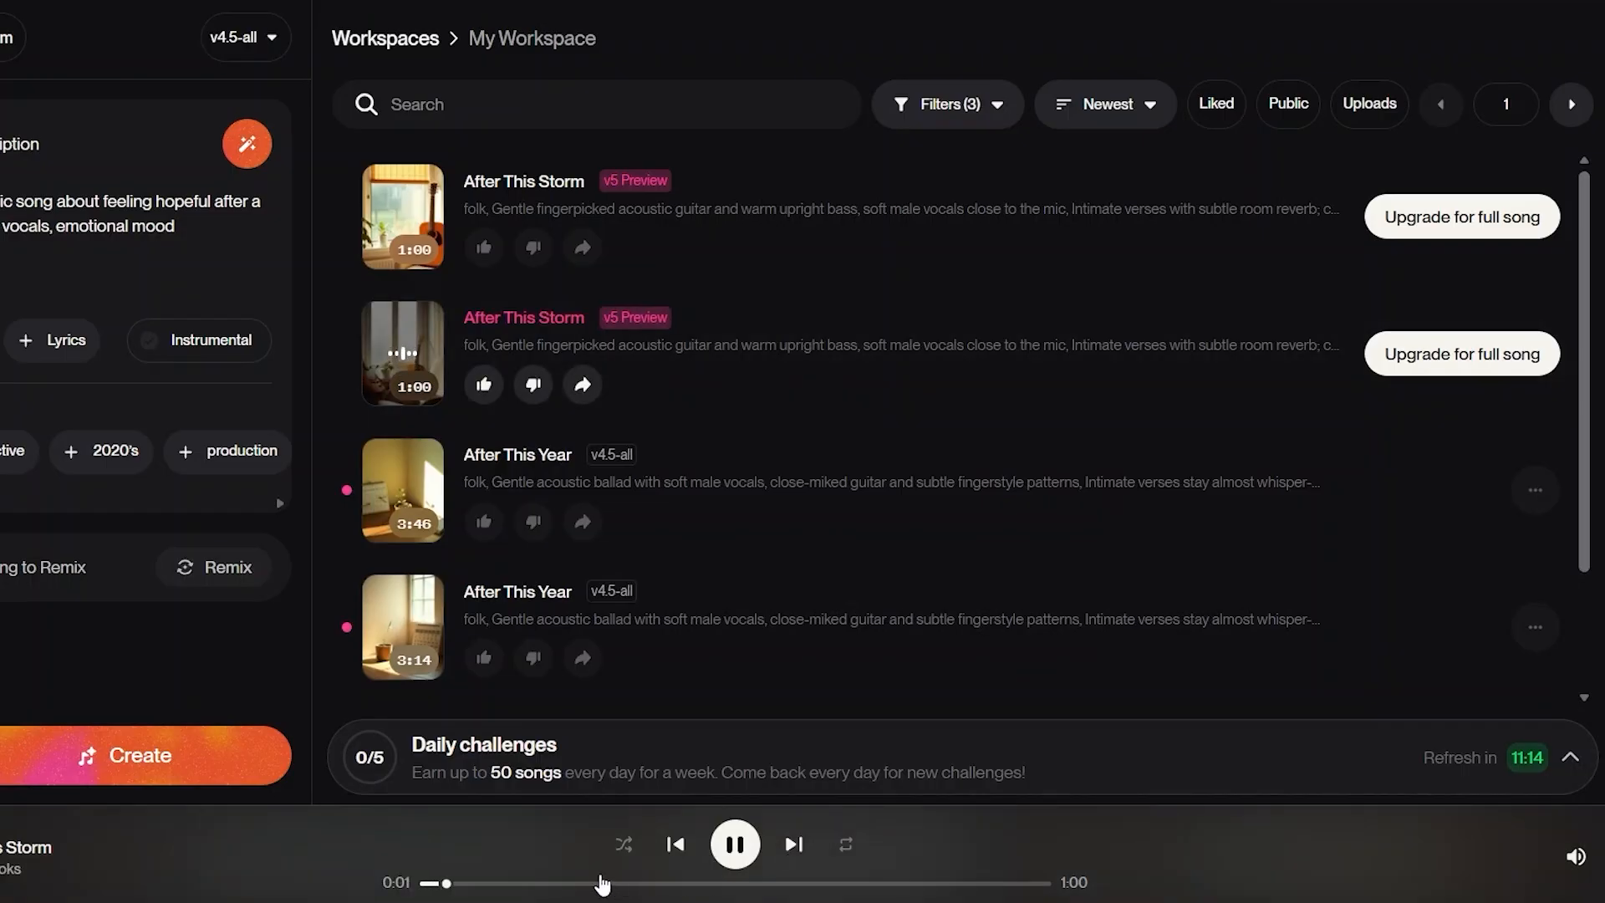
left_click(560, 883)
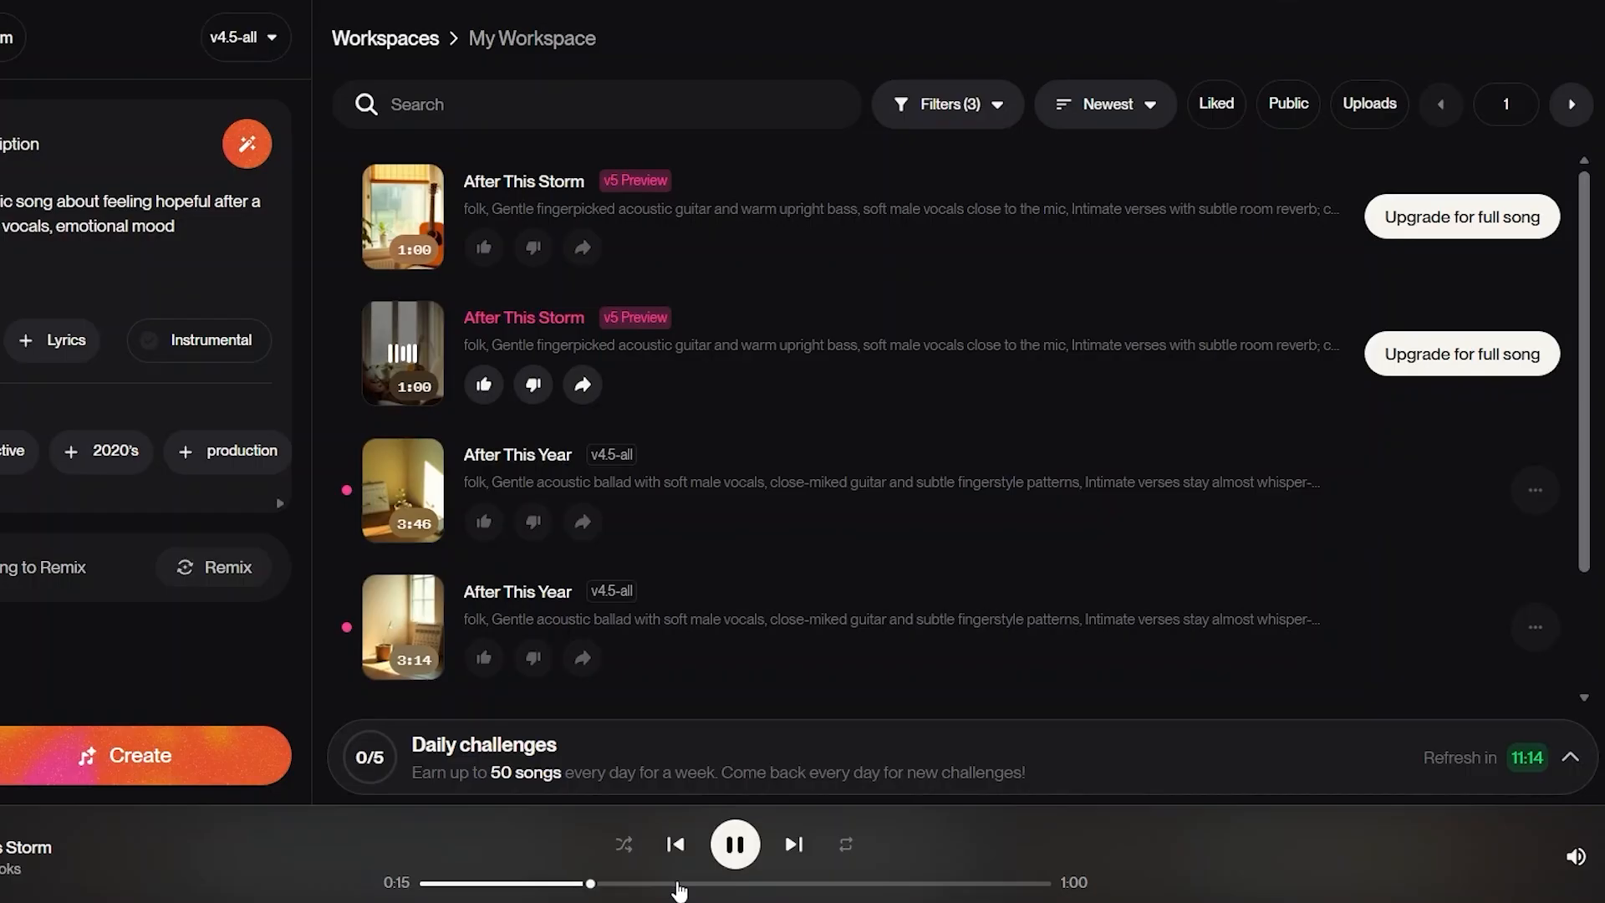
left_click(722, 886)
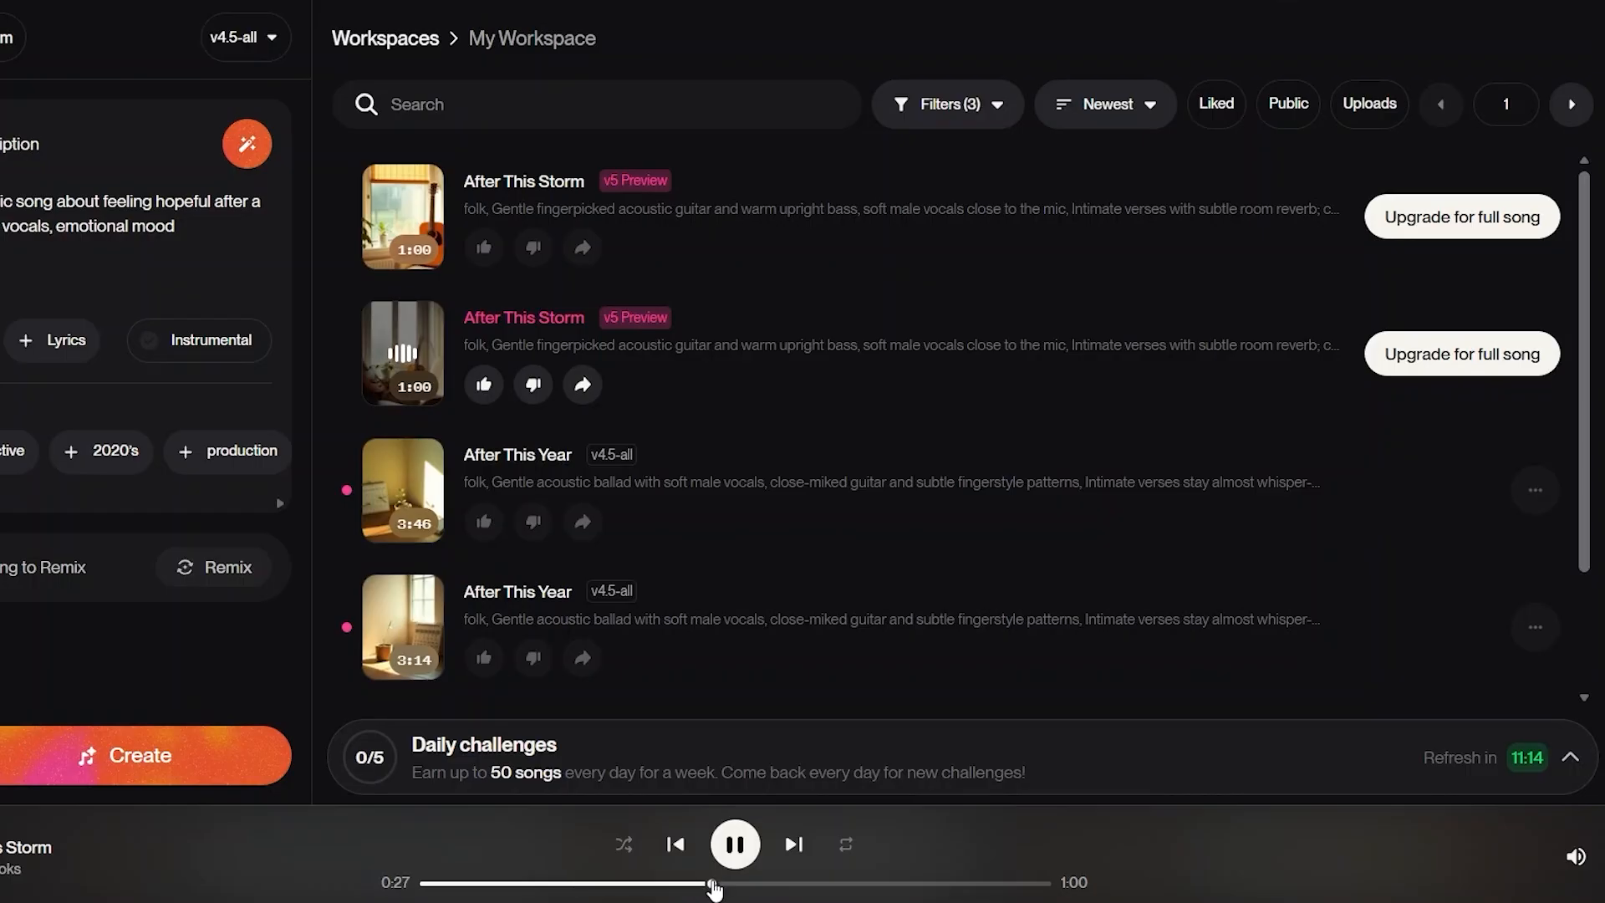
left_click(824, 884)
left_click(735, 844)
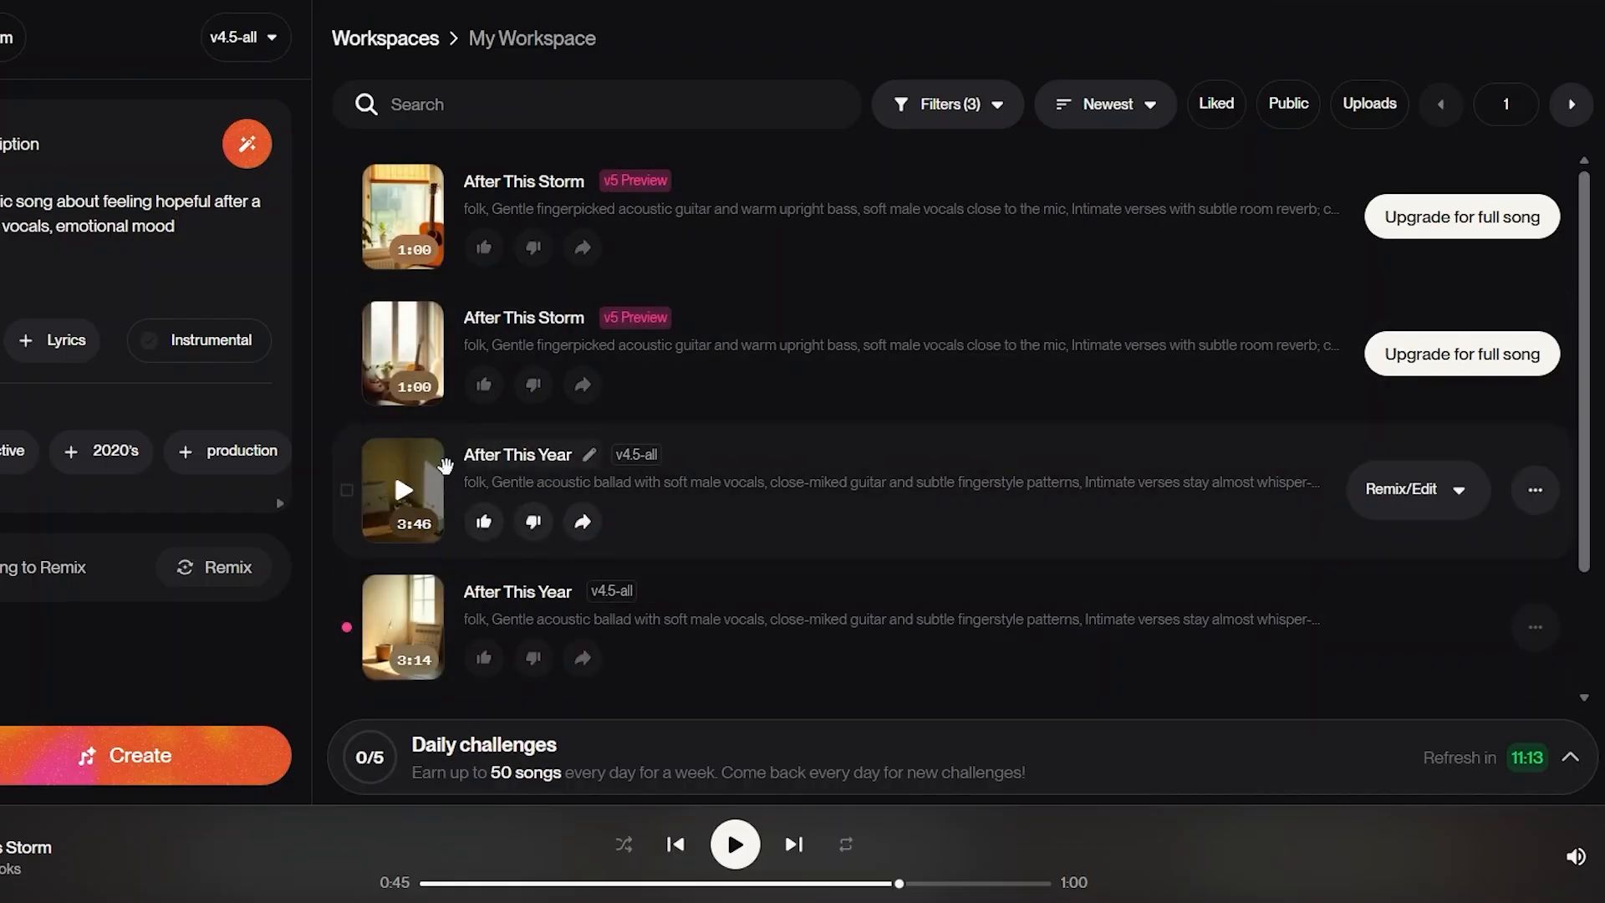
- Listen to parts of both After This Year songs, the 3:46 version and the 3:14 version, skipping ahead in each
left_click(403, 491)
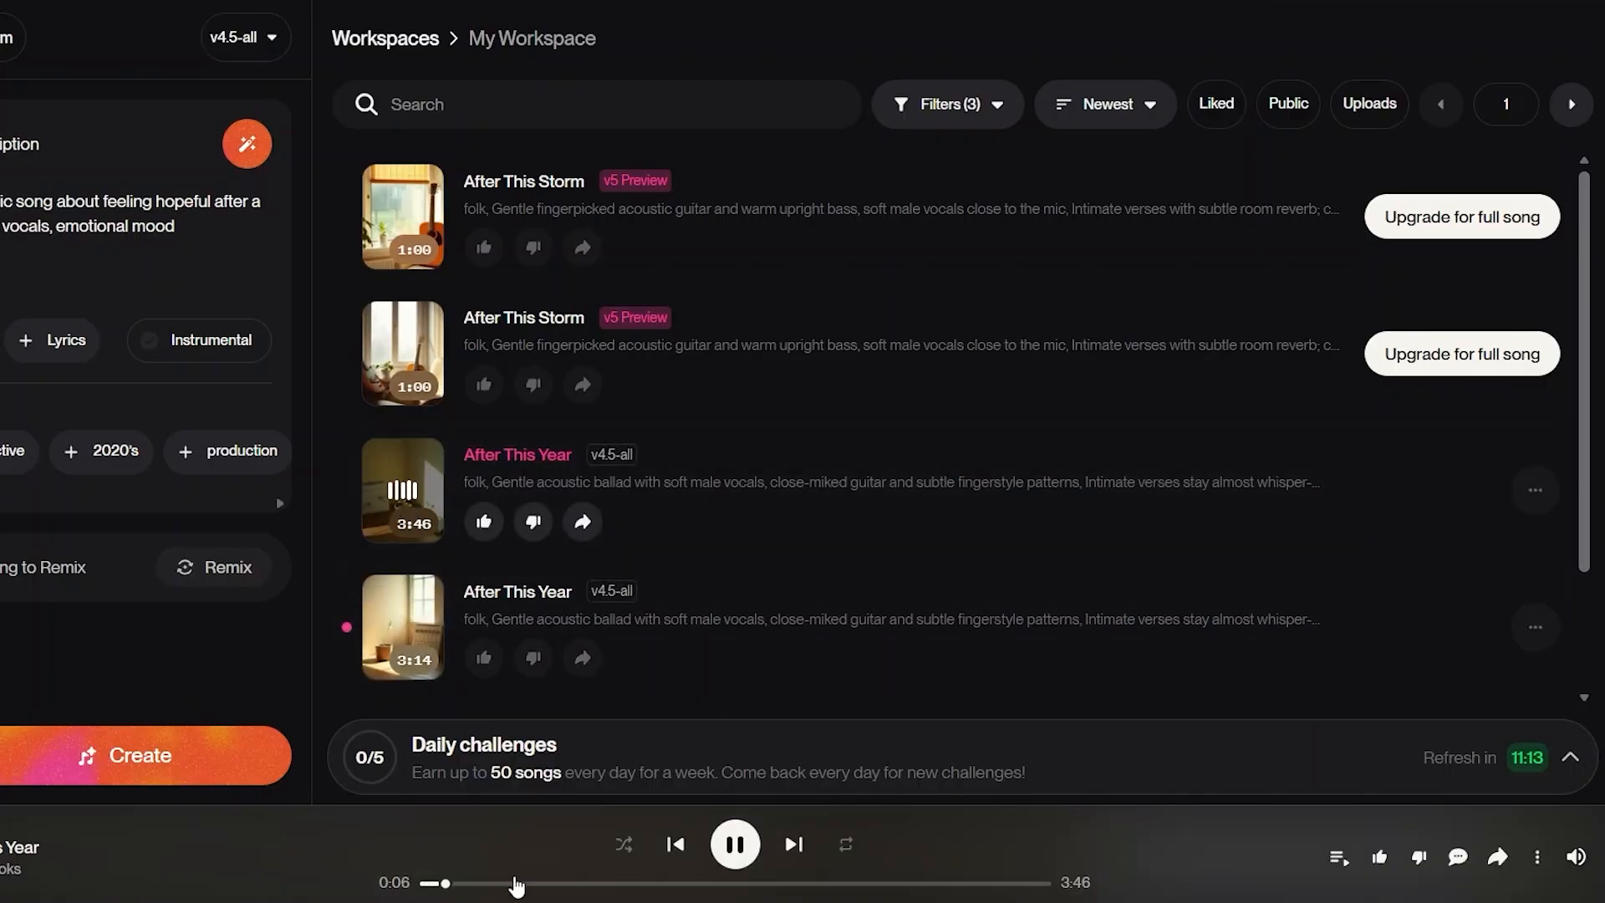
left_click(518, 883)
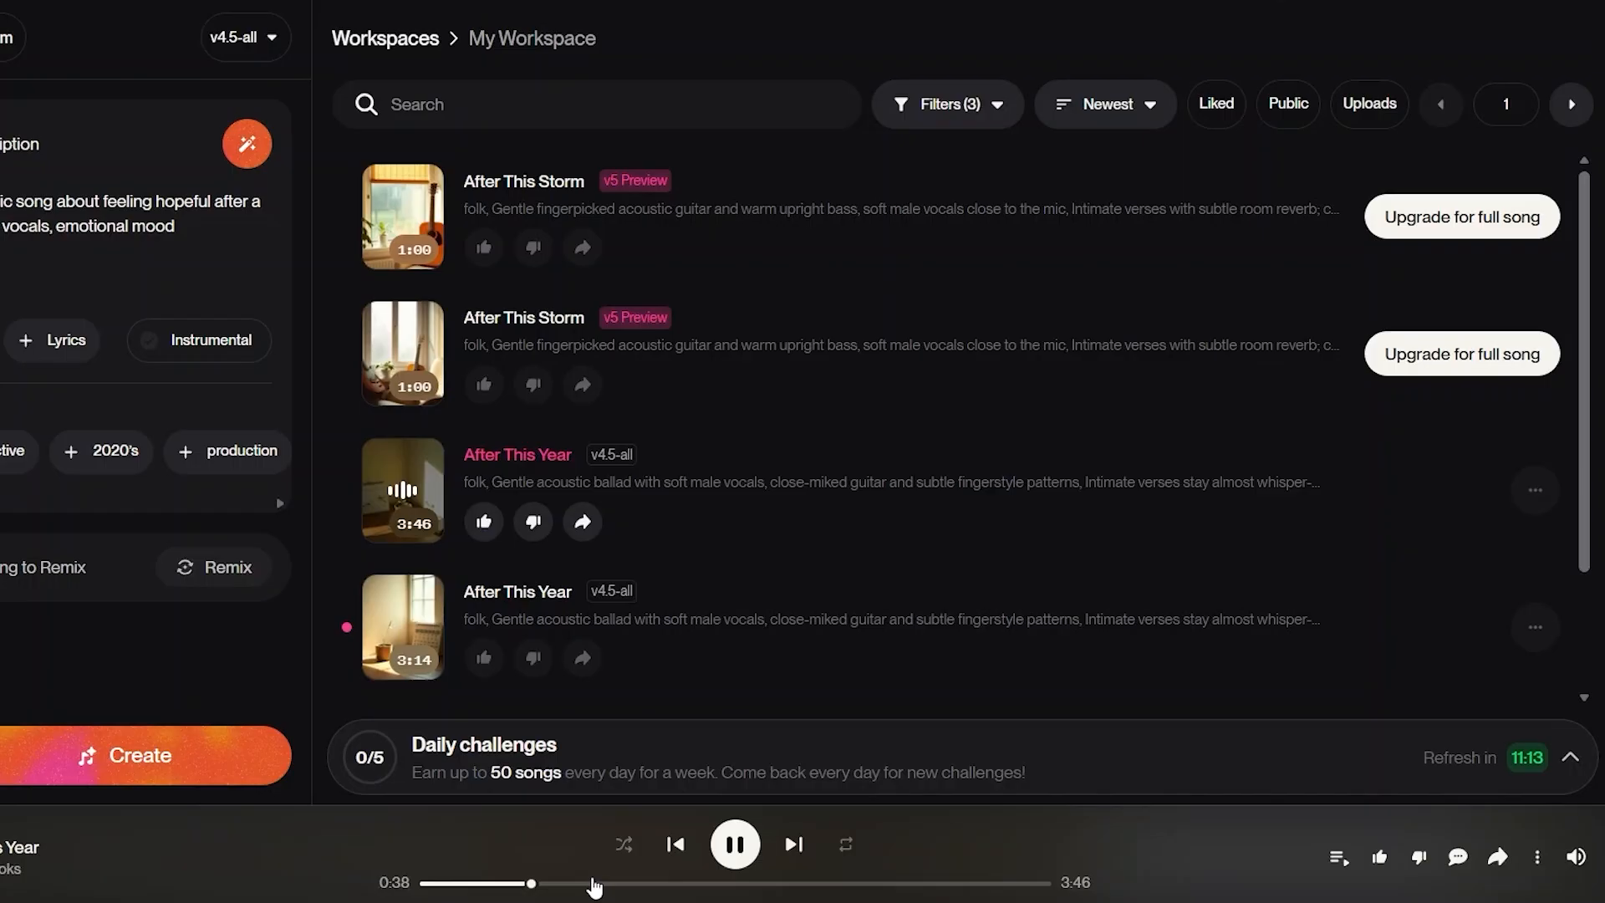
left_click(594, 882)
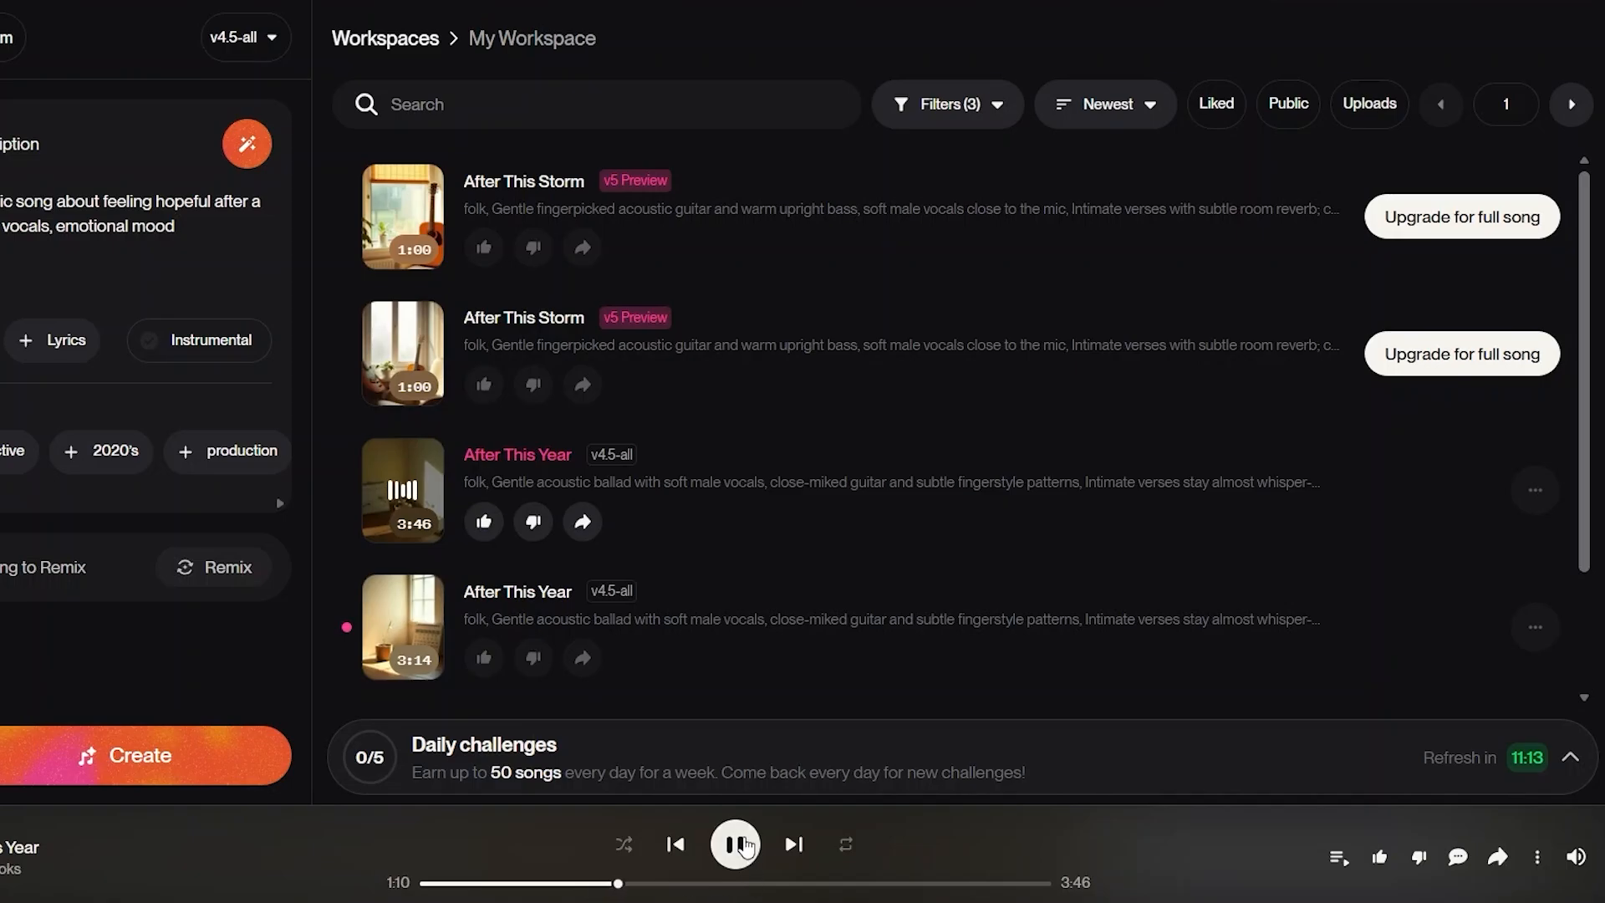
left_click(746, 845)
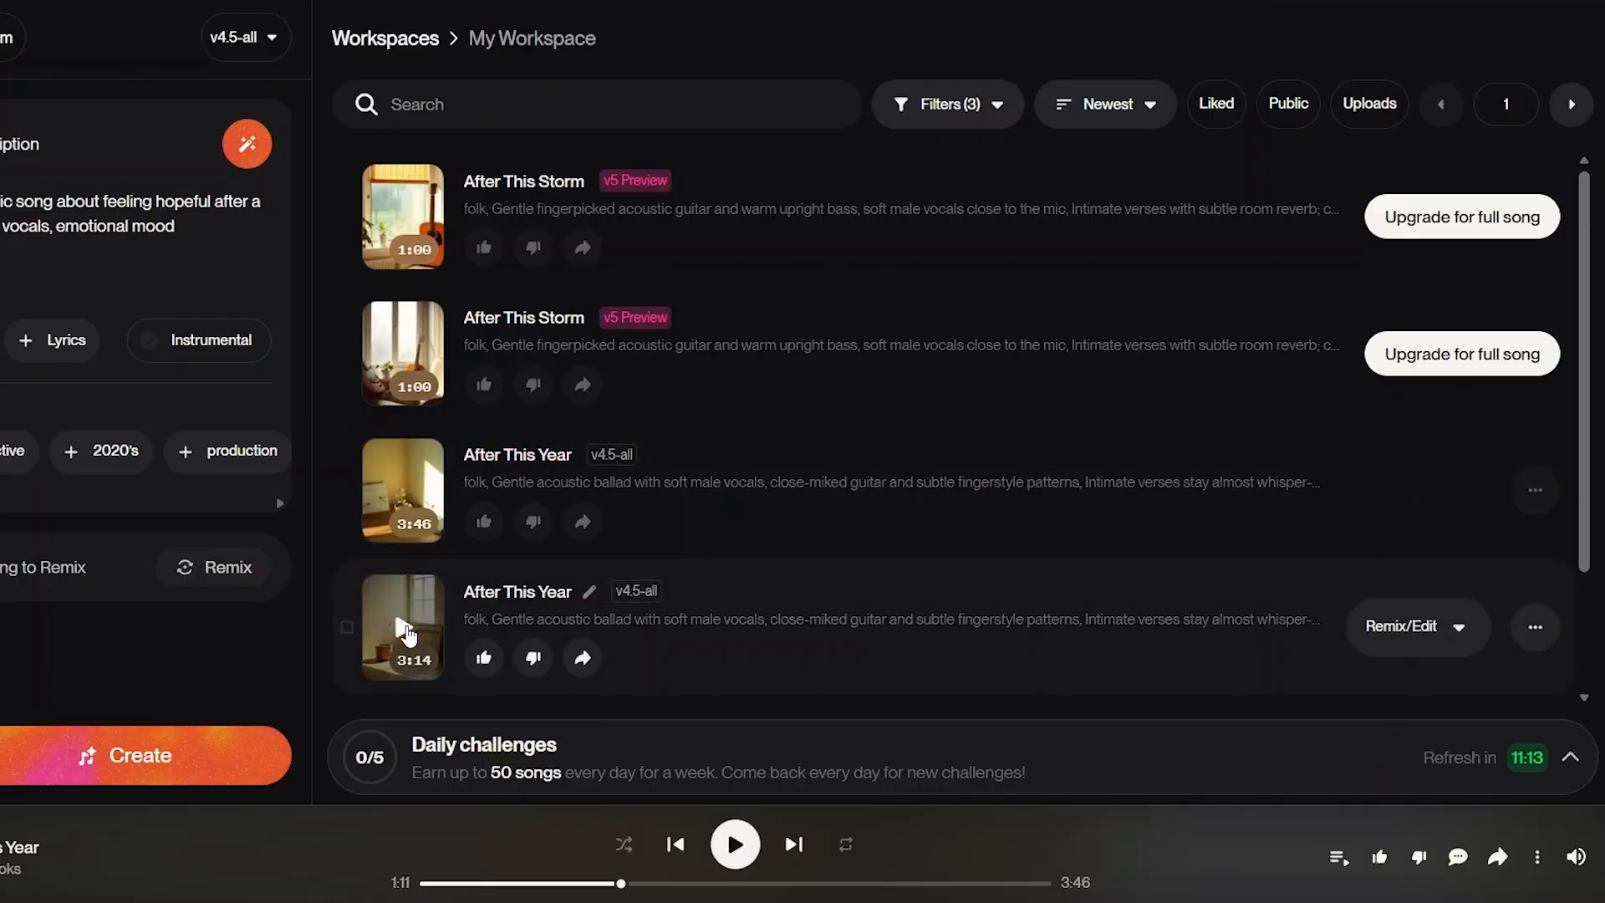
left_click(408, 635)
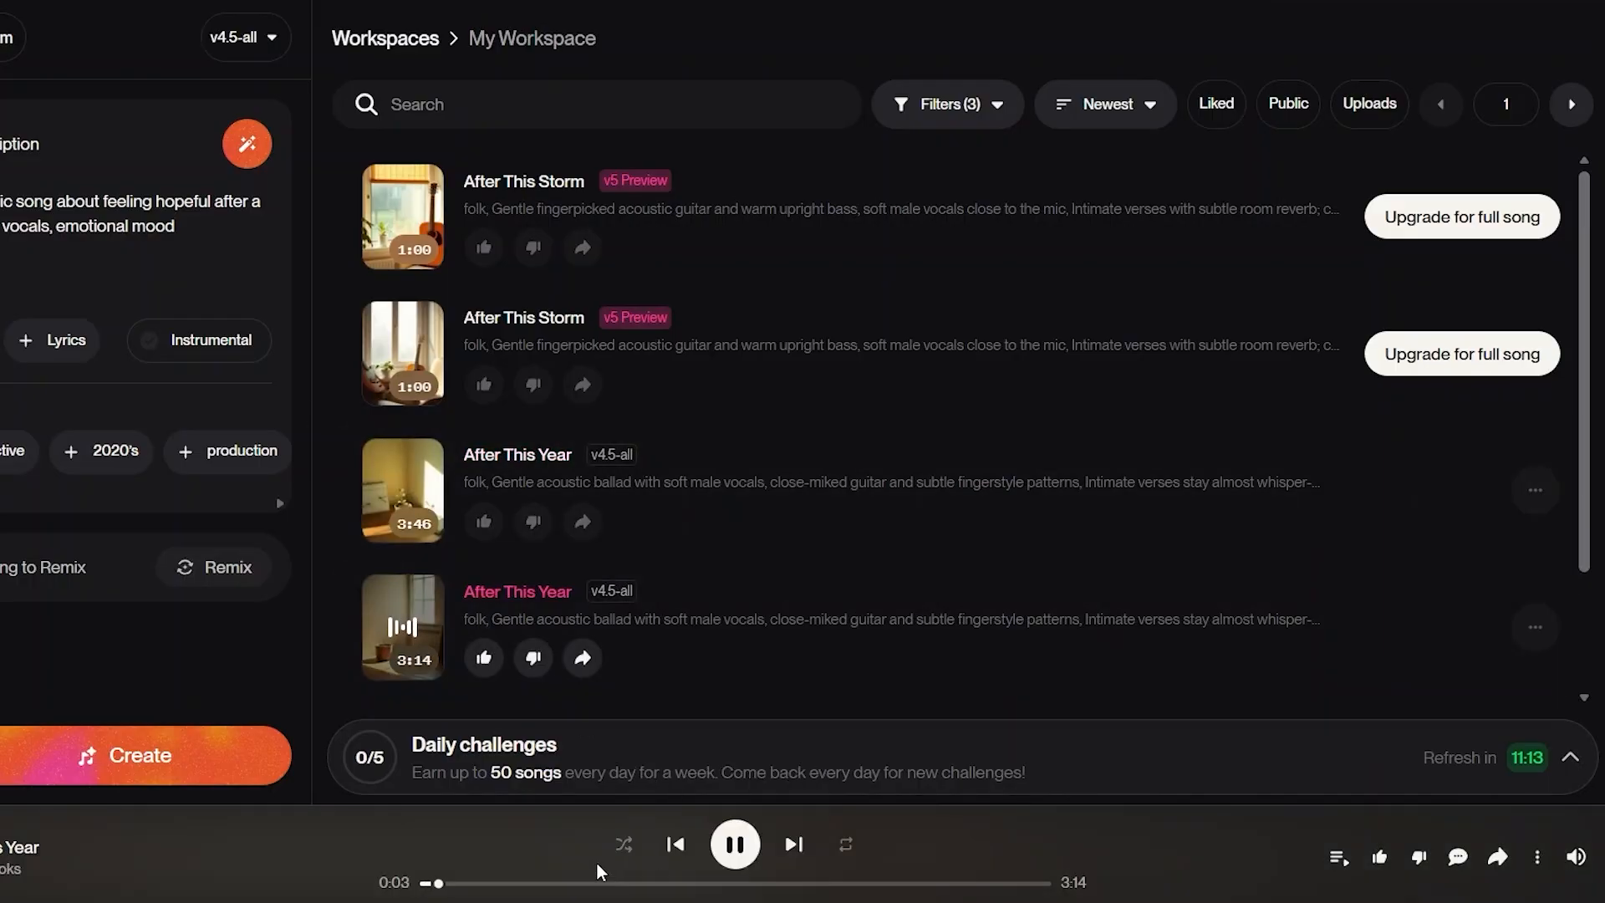
left_click(651, 884)
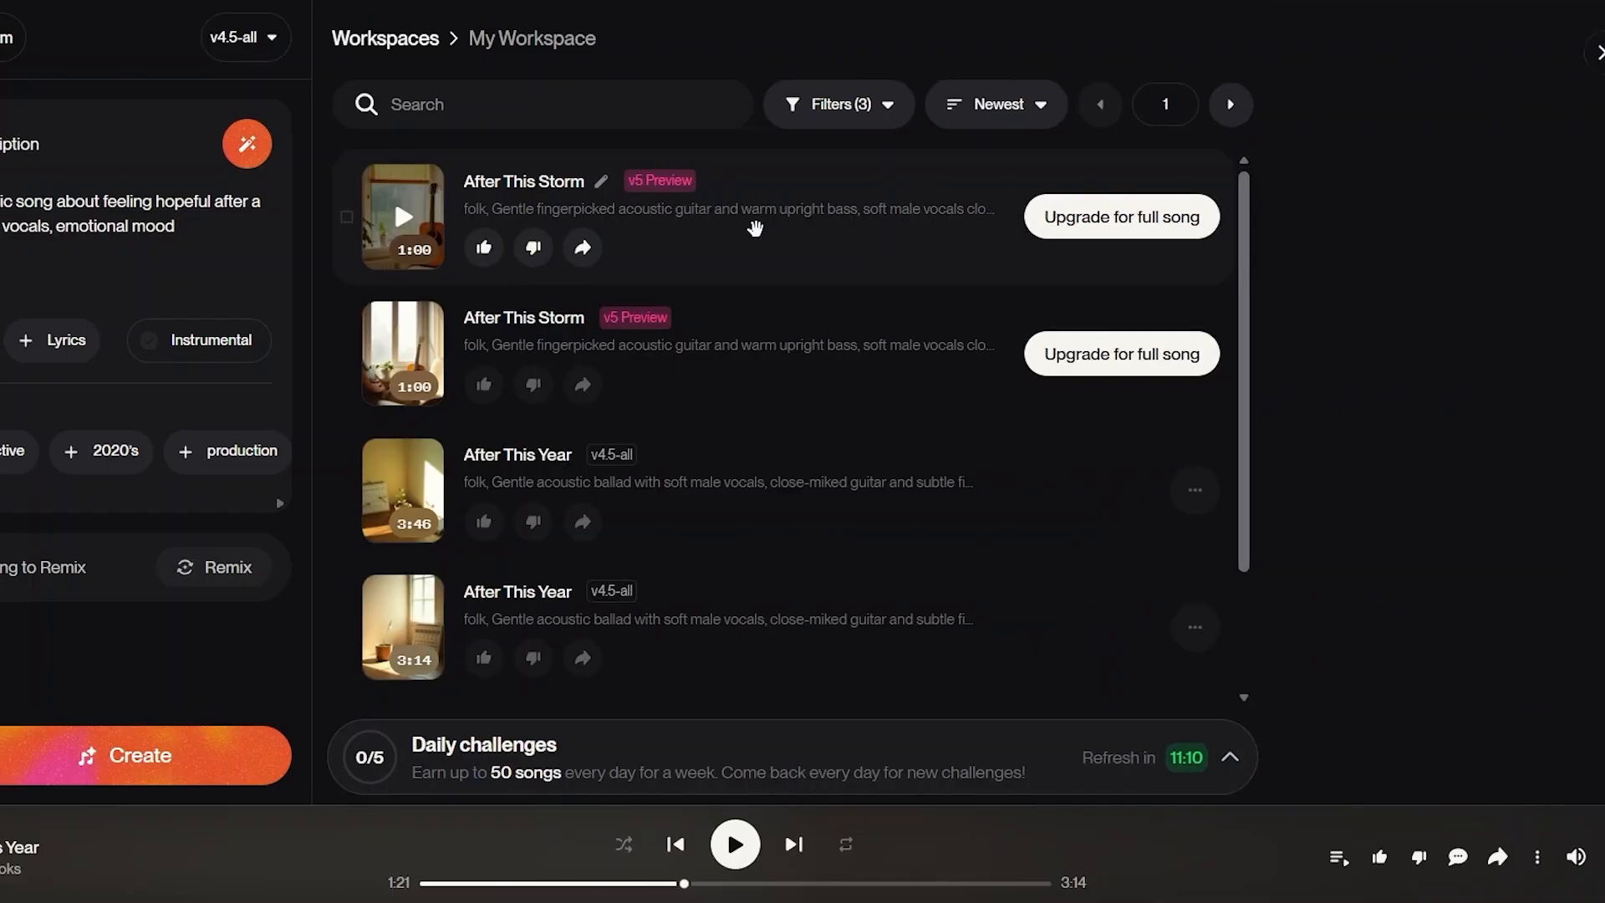
- View and close the first After This Storm song's details, and read the style description and lyrics of the 3:46 After This Year song
left_click(754, 227)
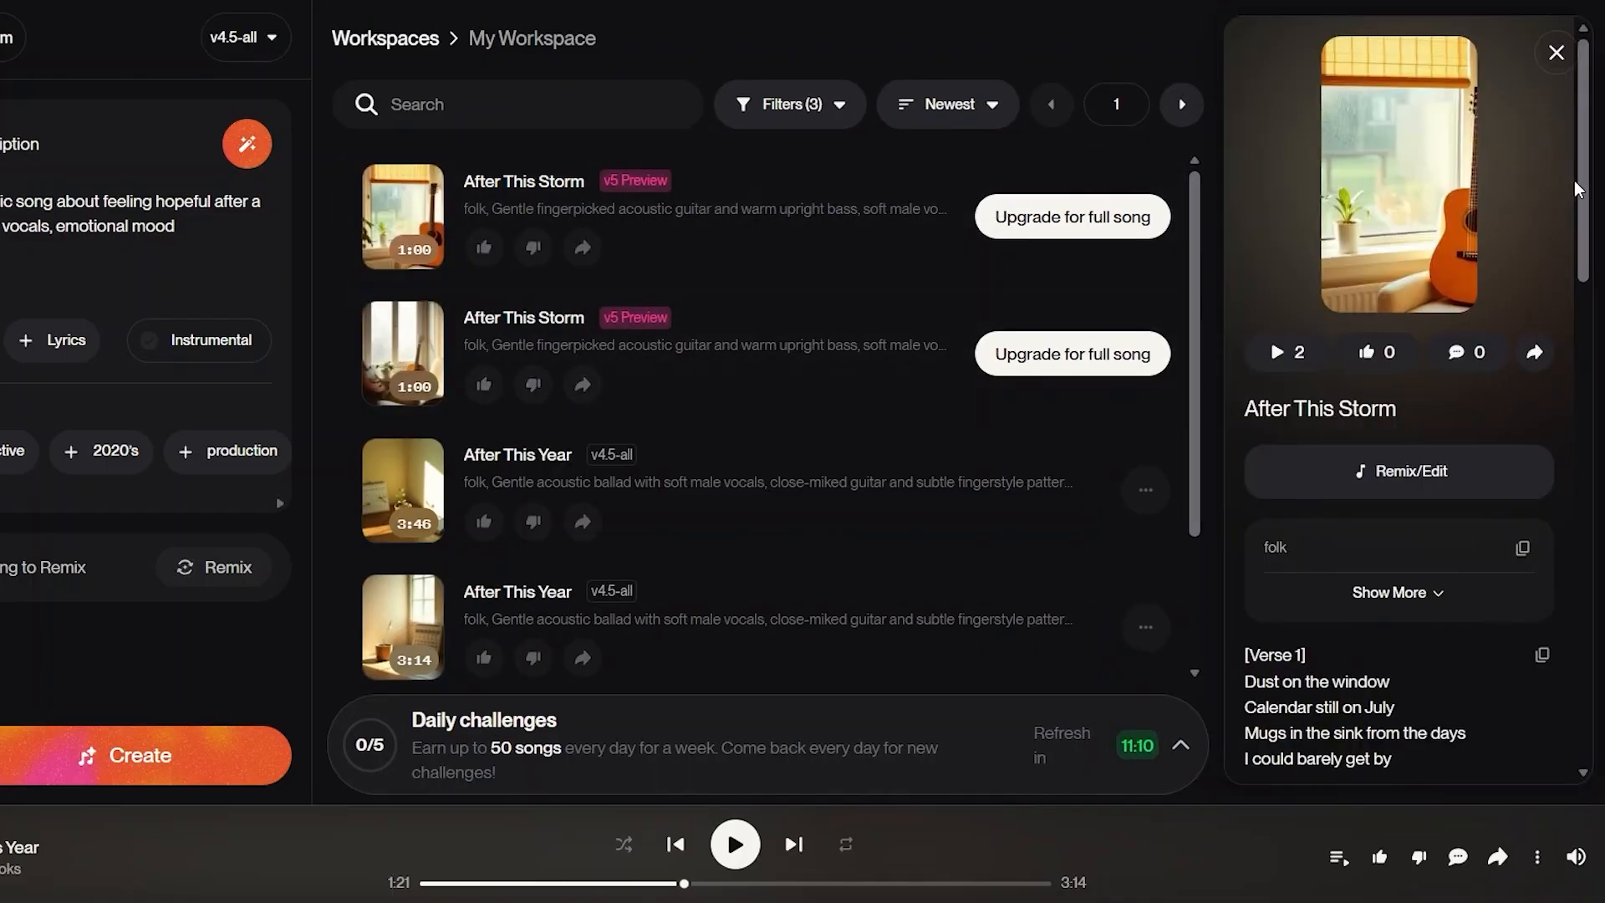
left_click(1554, 53)
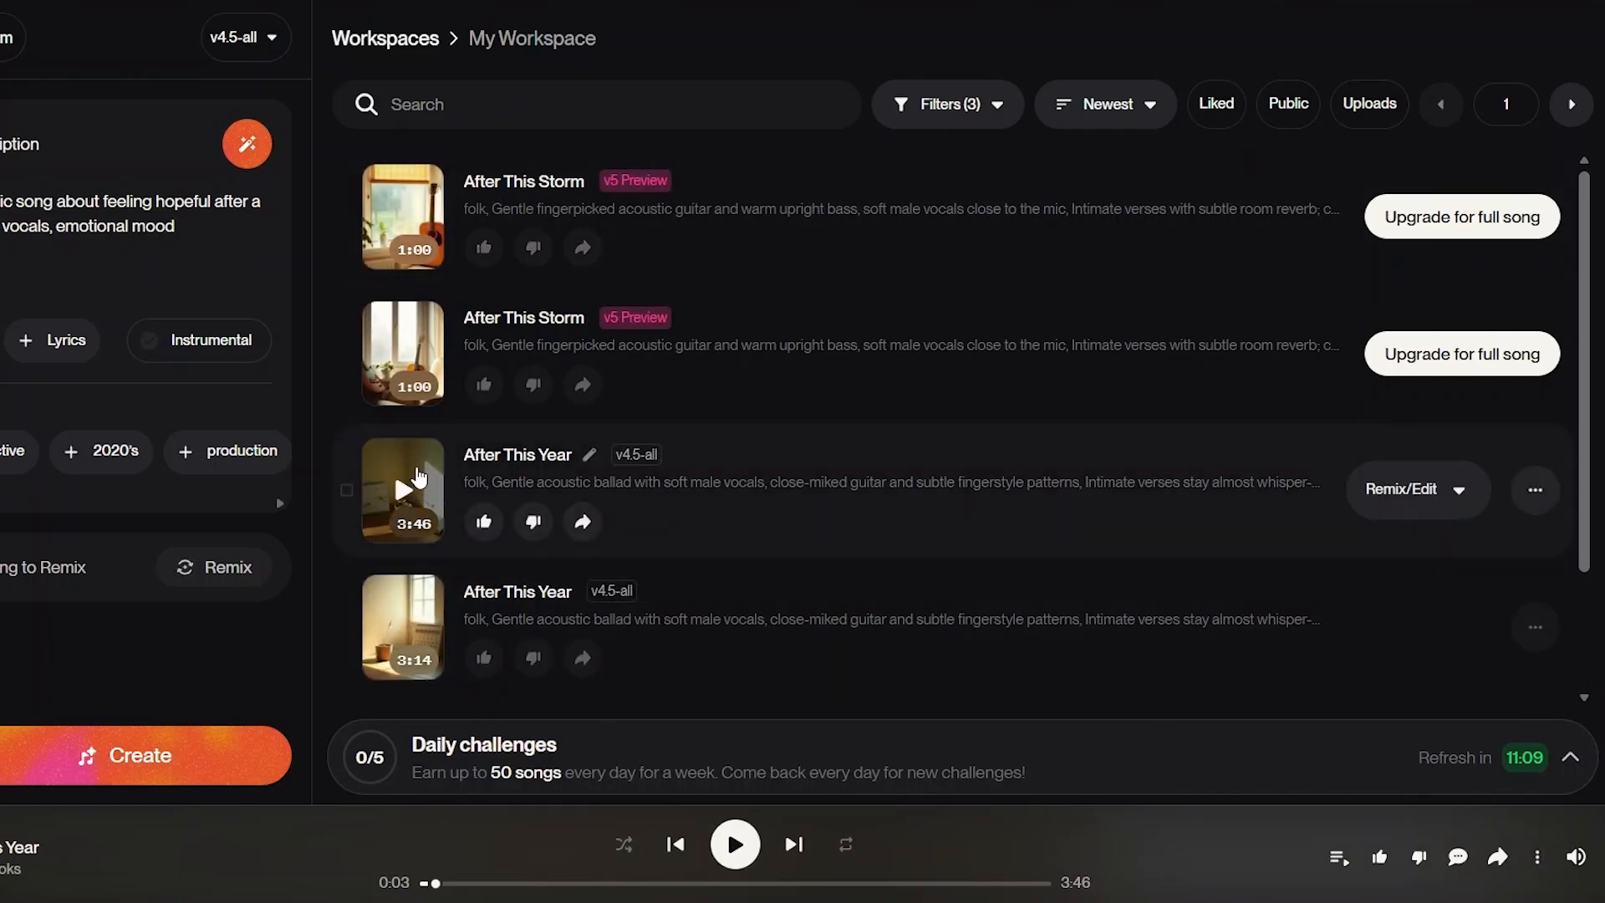
left_click(809, 504)
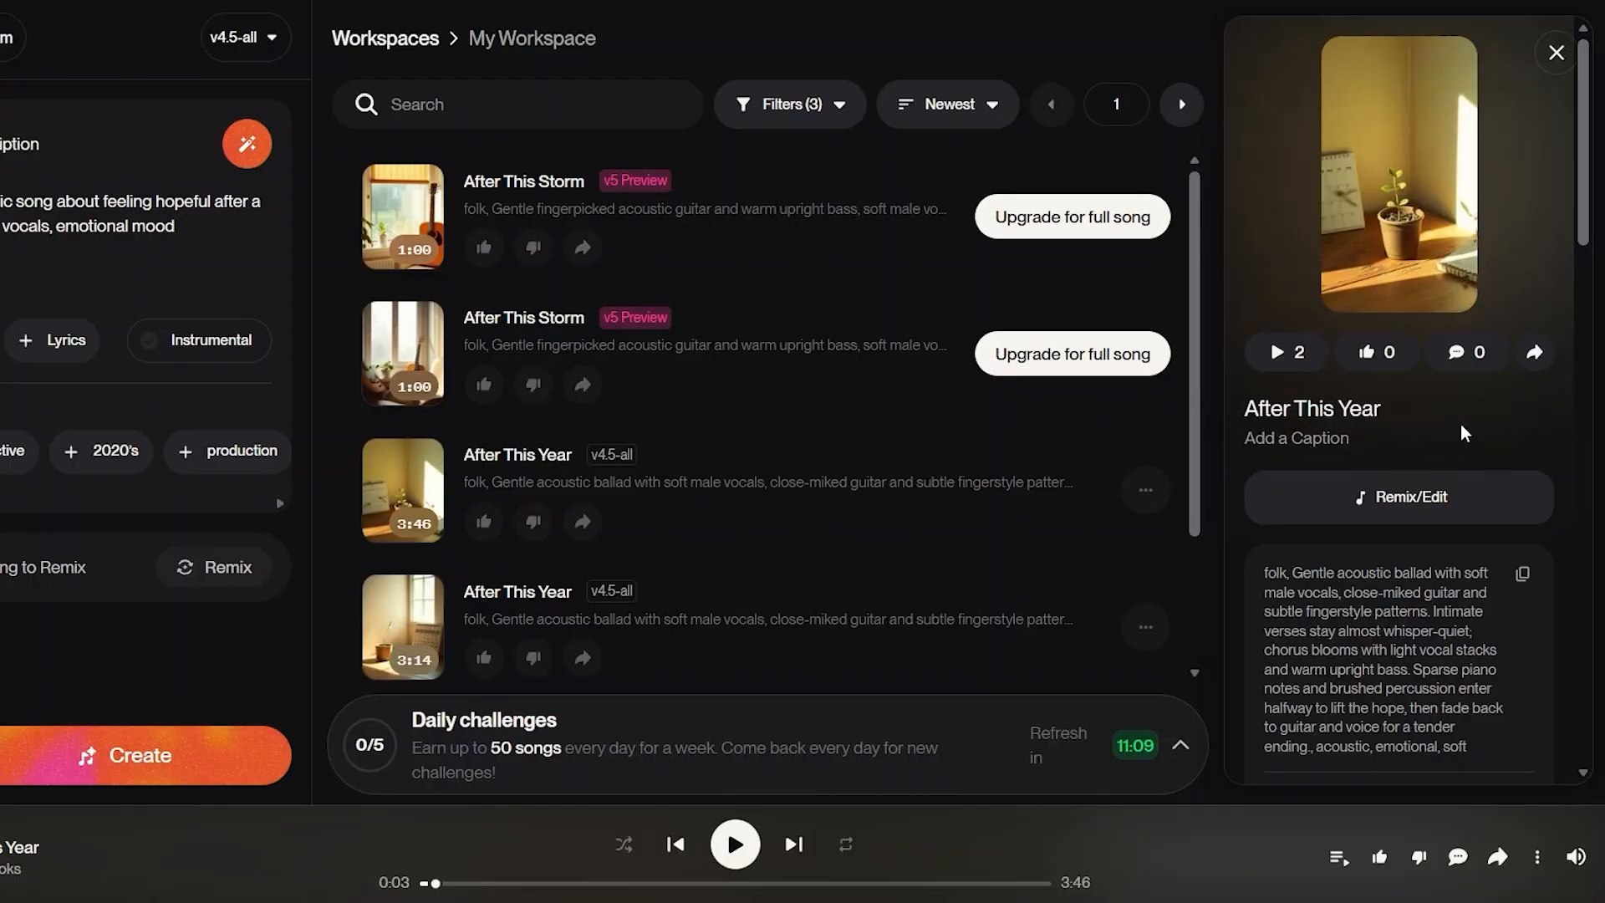
scroll(1461, 424, "down", 3)
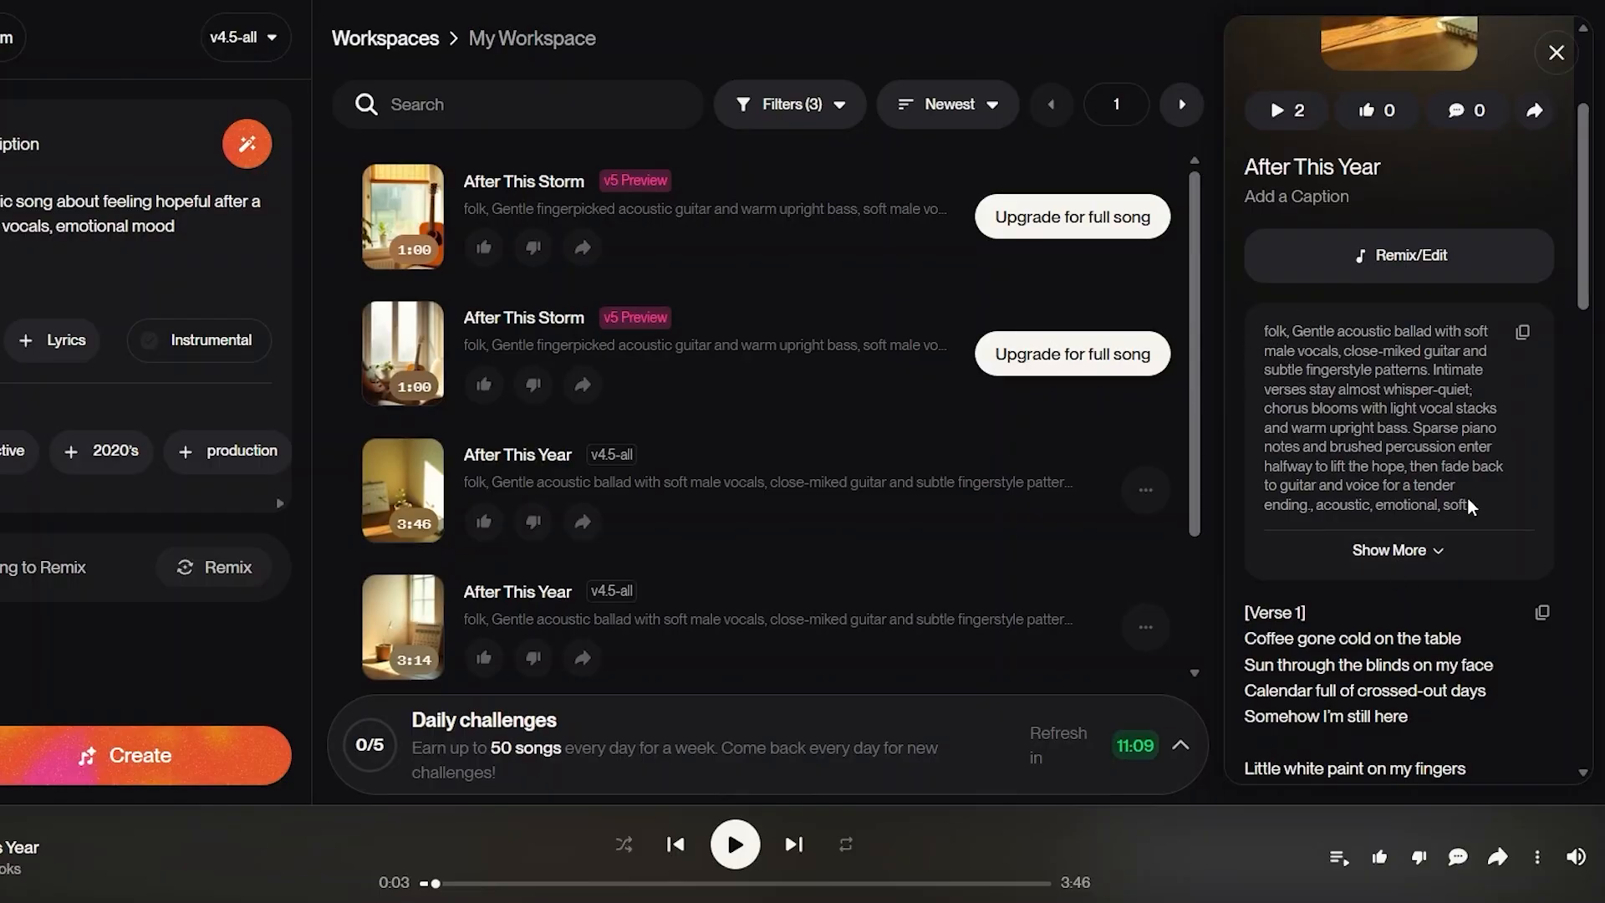
scroll(1468, 502, "down", 3)
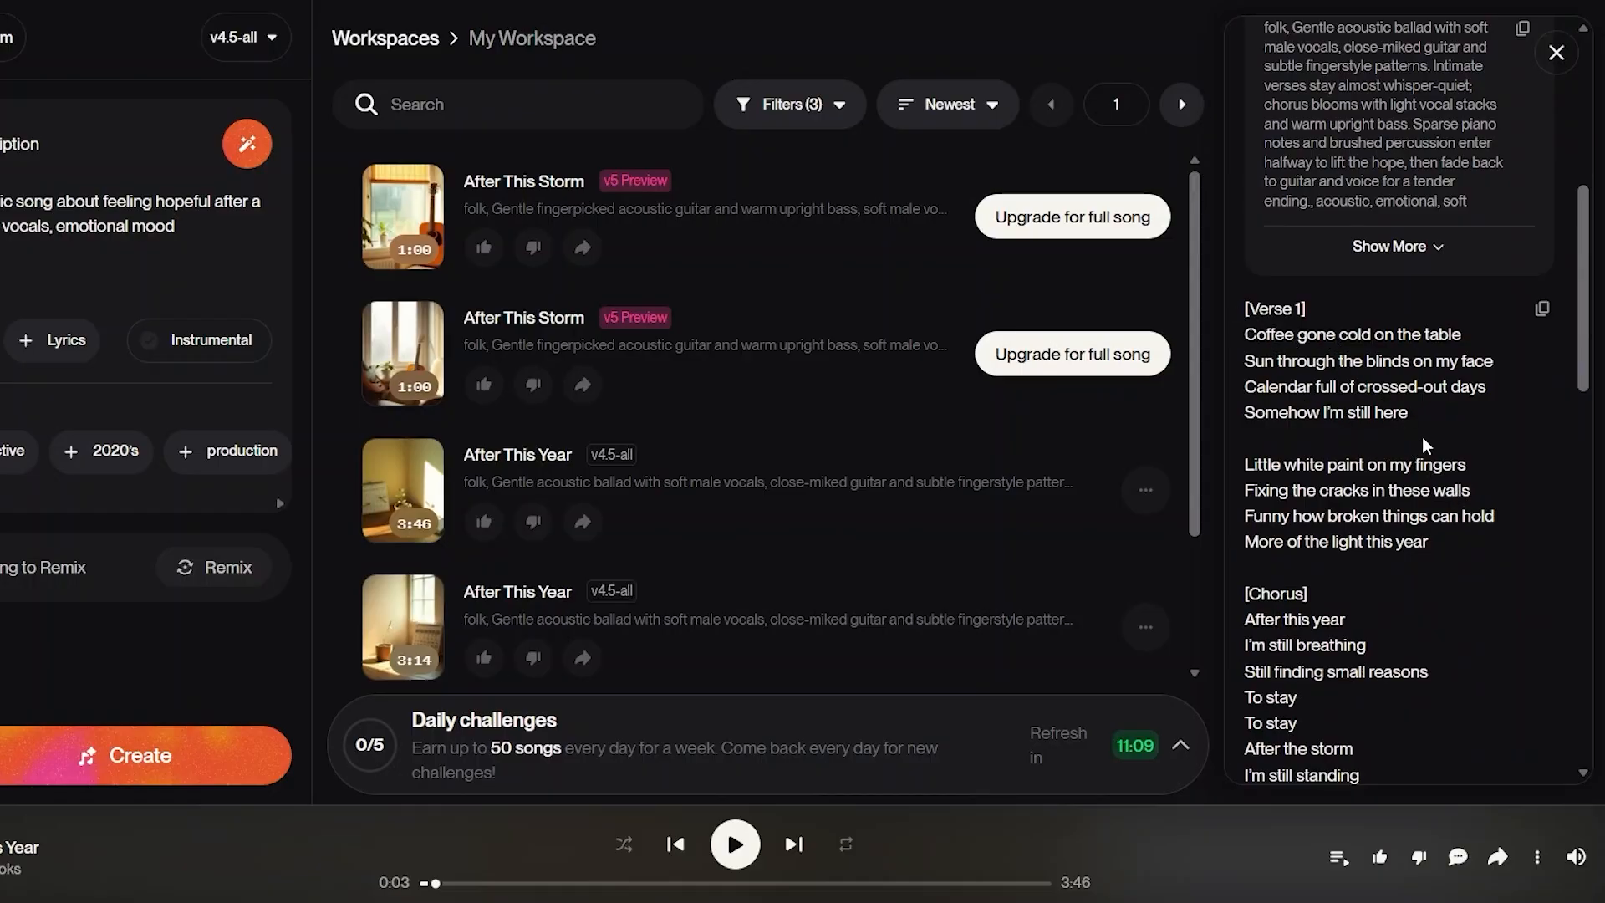
scroll(1321, 549, "down", 3)
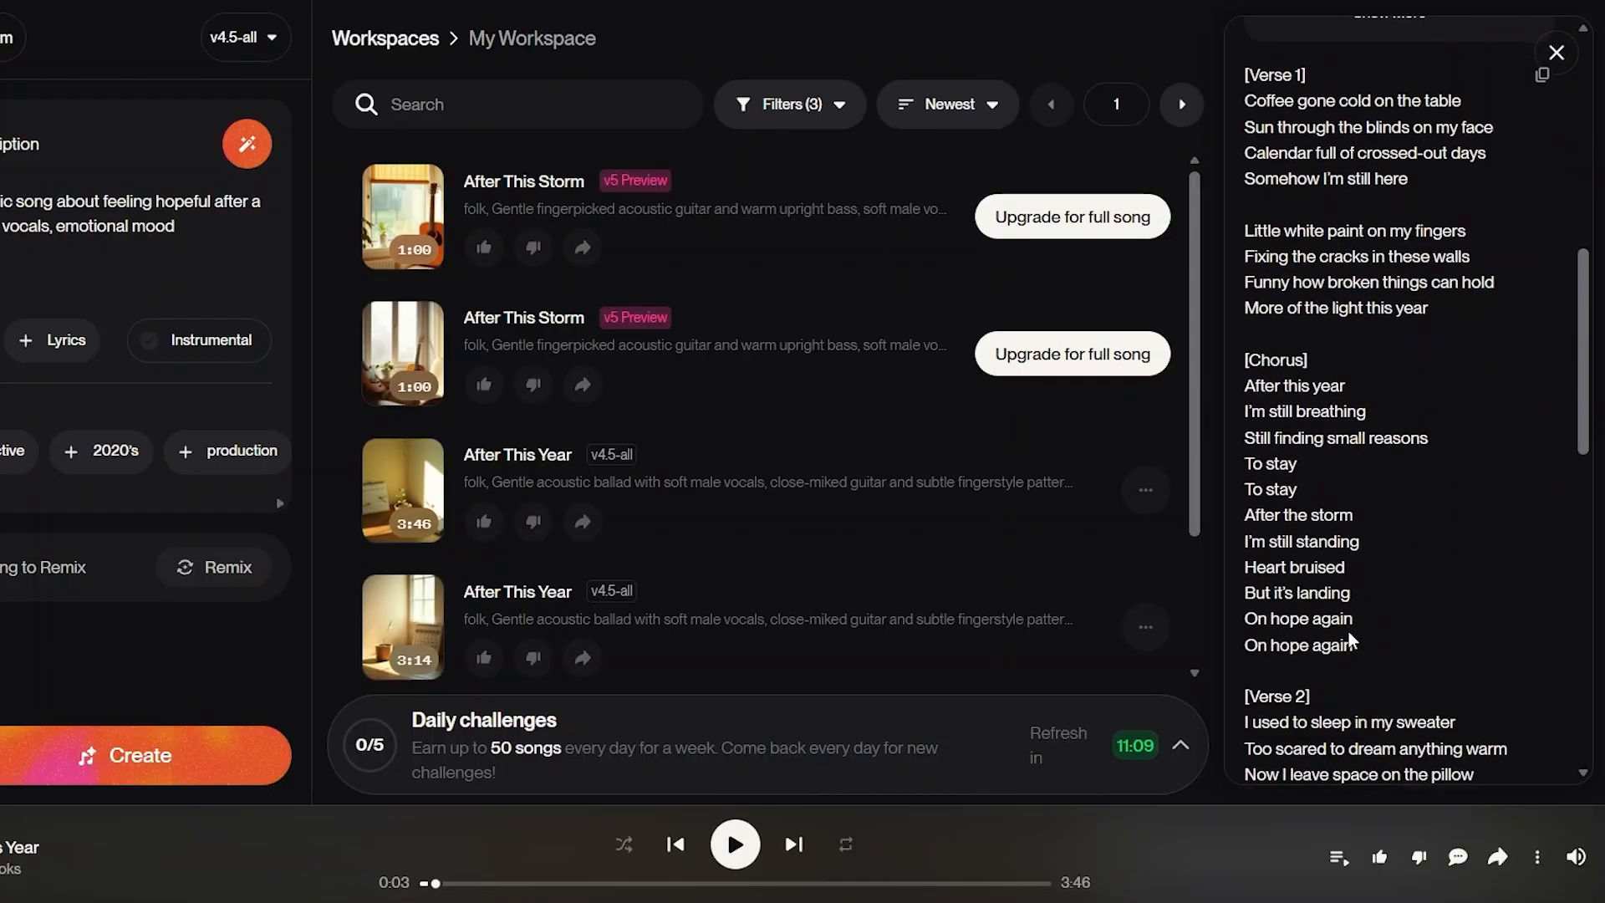
scroll(1347, 630, "down", 4)
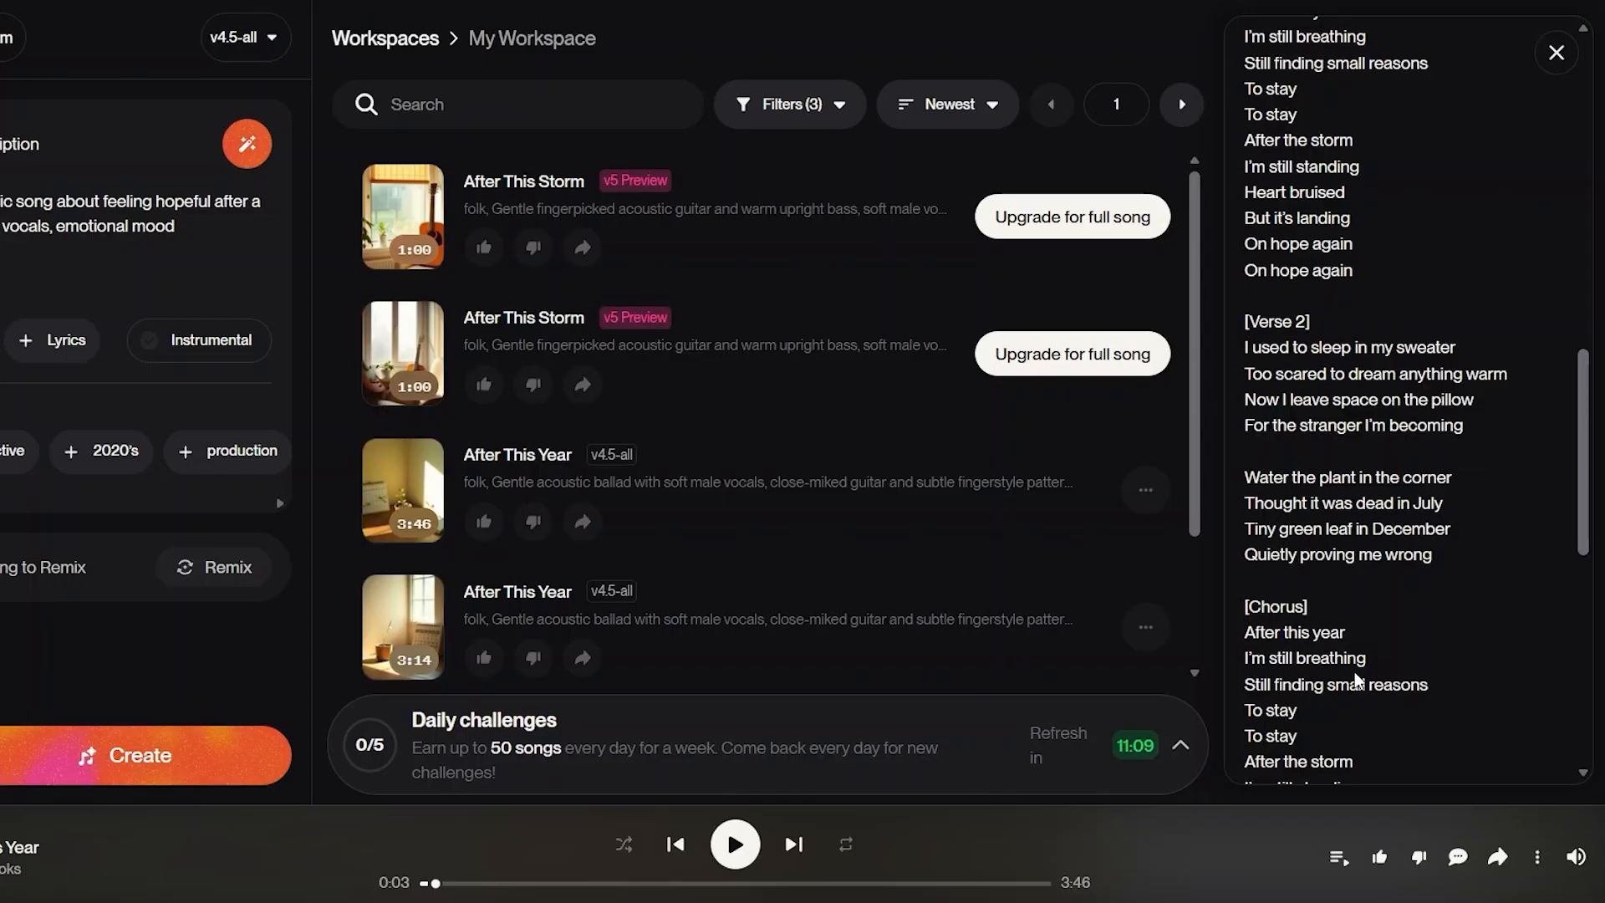
scroll(1355, 679, "down", 6)
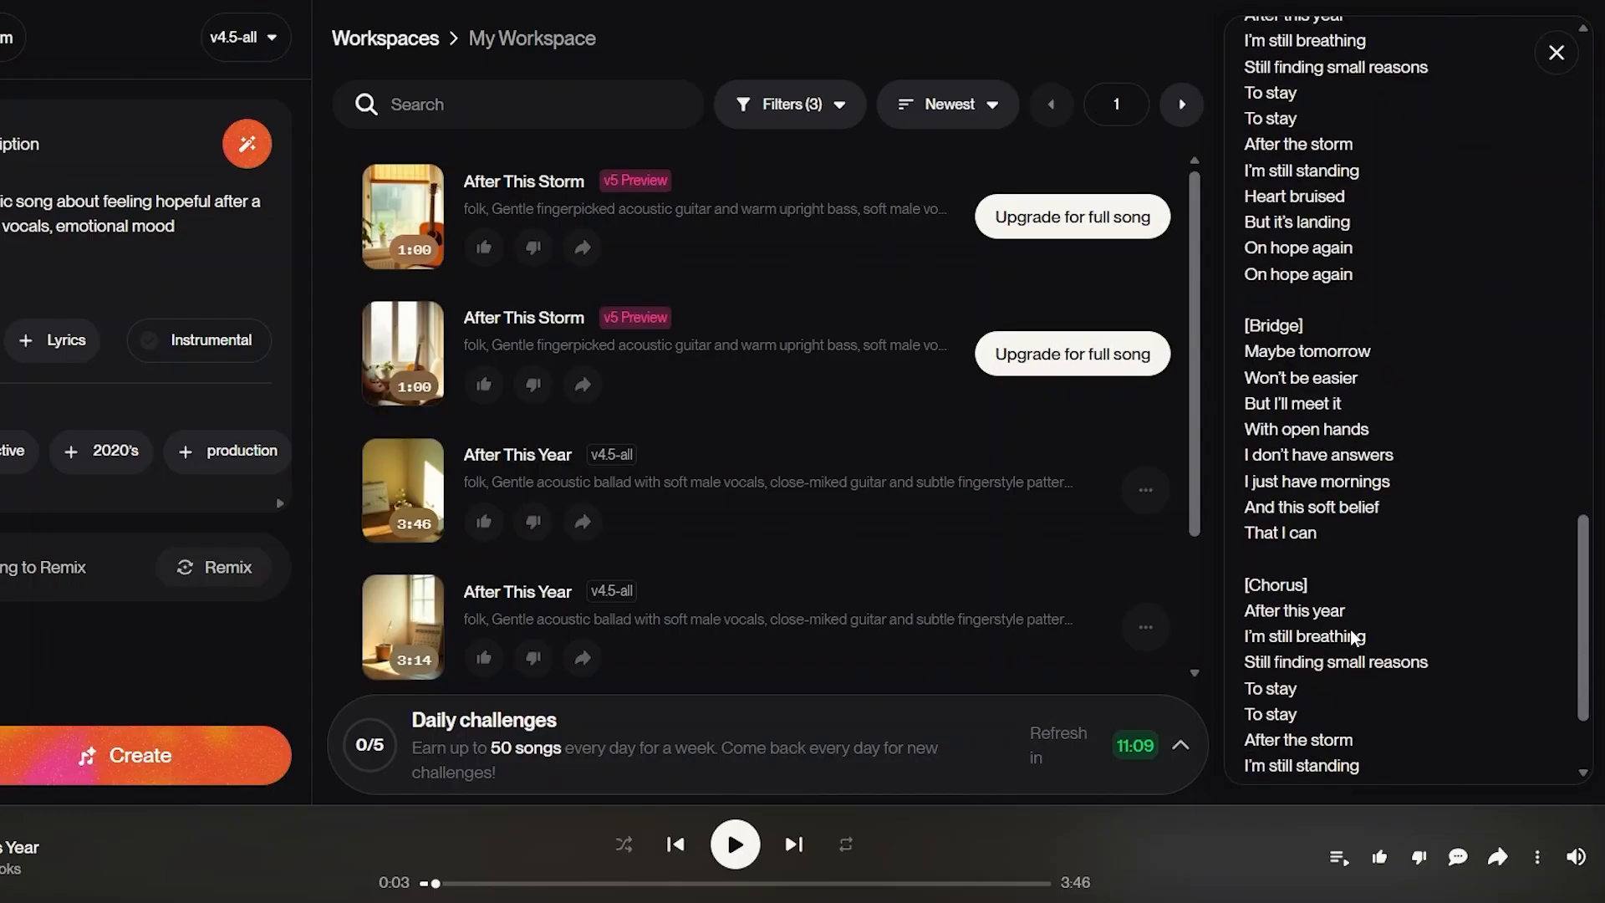
- Read the rest of the 3:46 After This Year lyrics through the final chorus, and return to the start of the song's details
scroll(1350, 628, "down", 2)
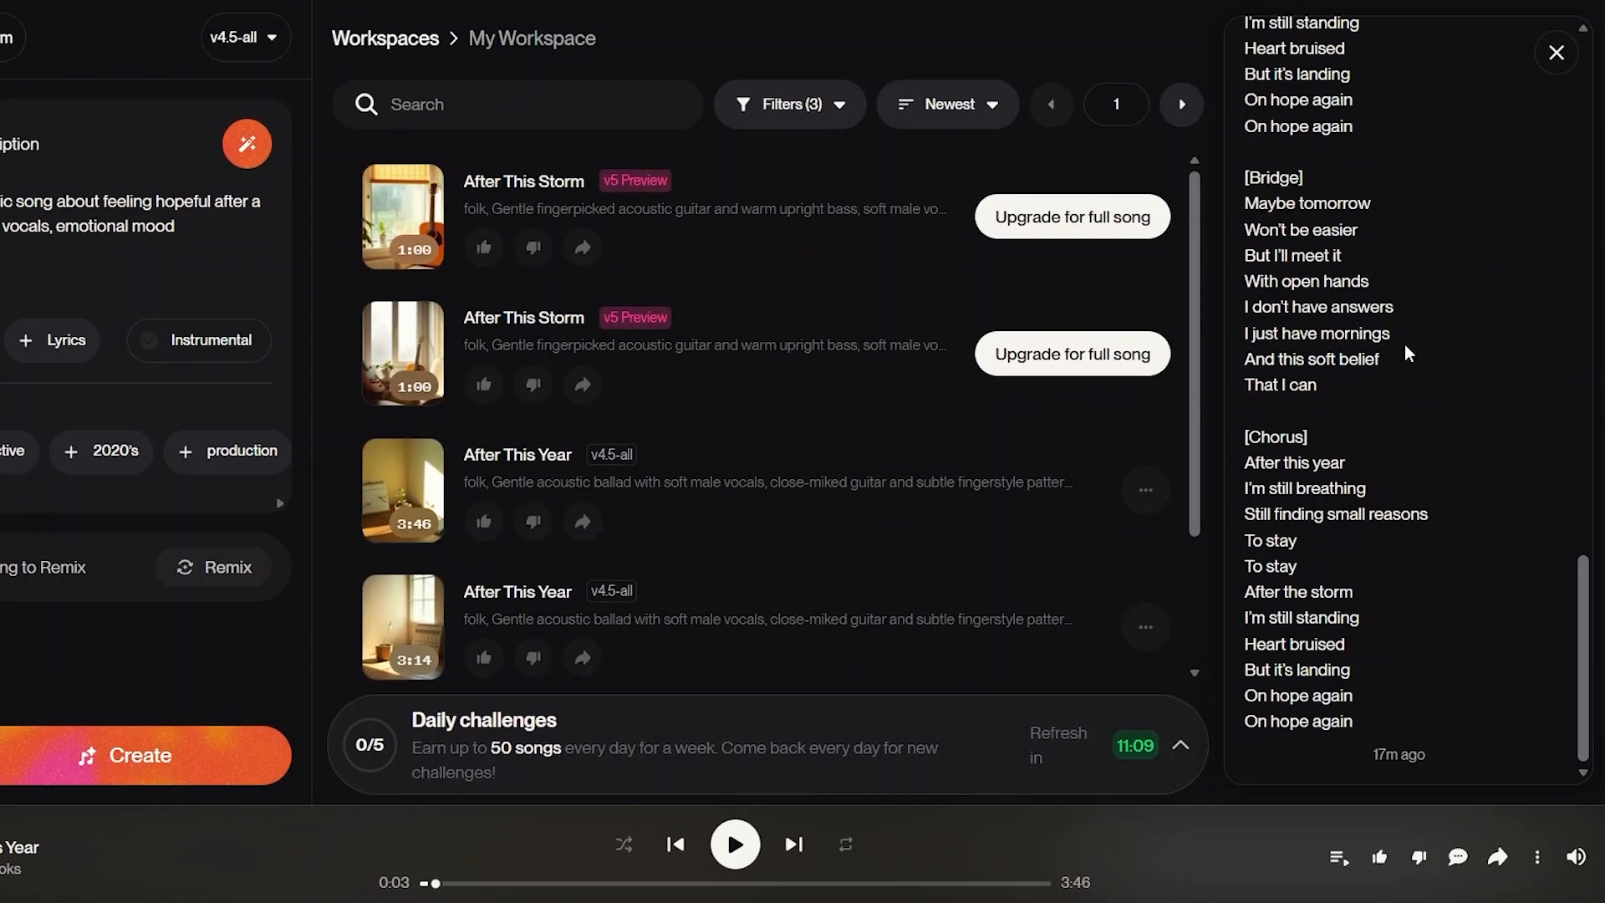
scroll(1406, 353, "up", 9)
scroll(1406, 353, "up", 4)
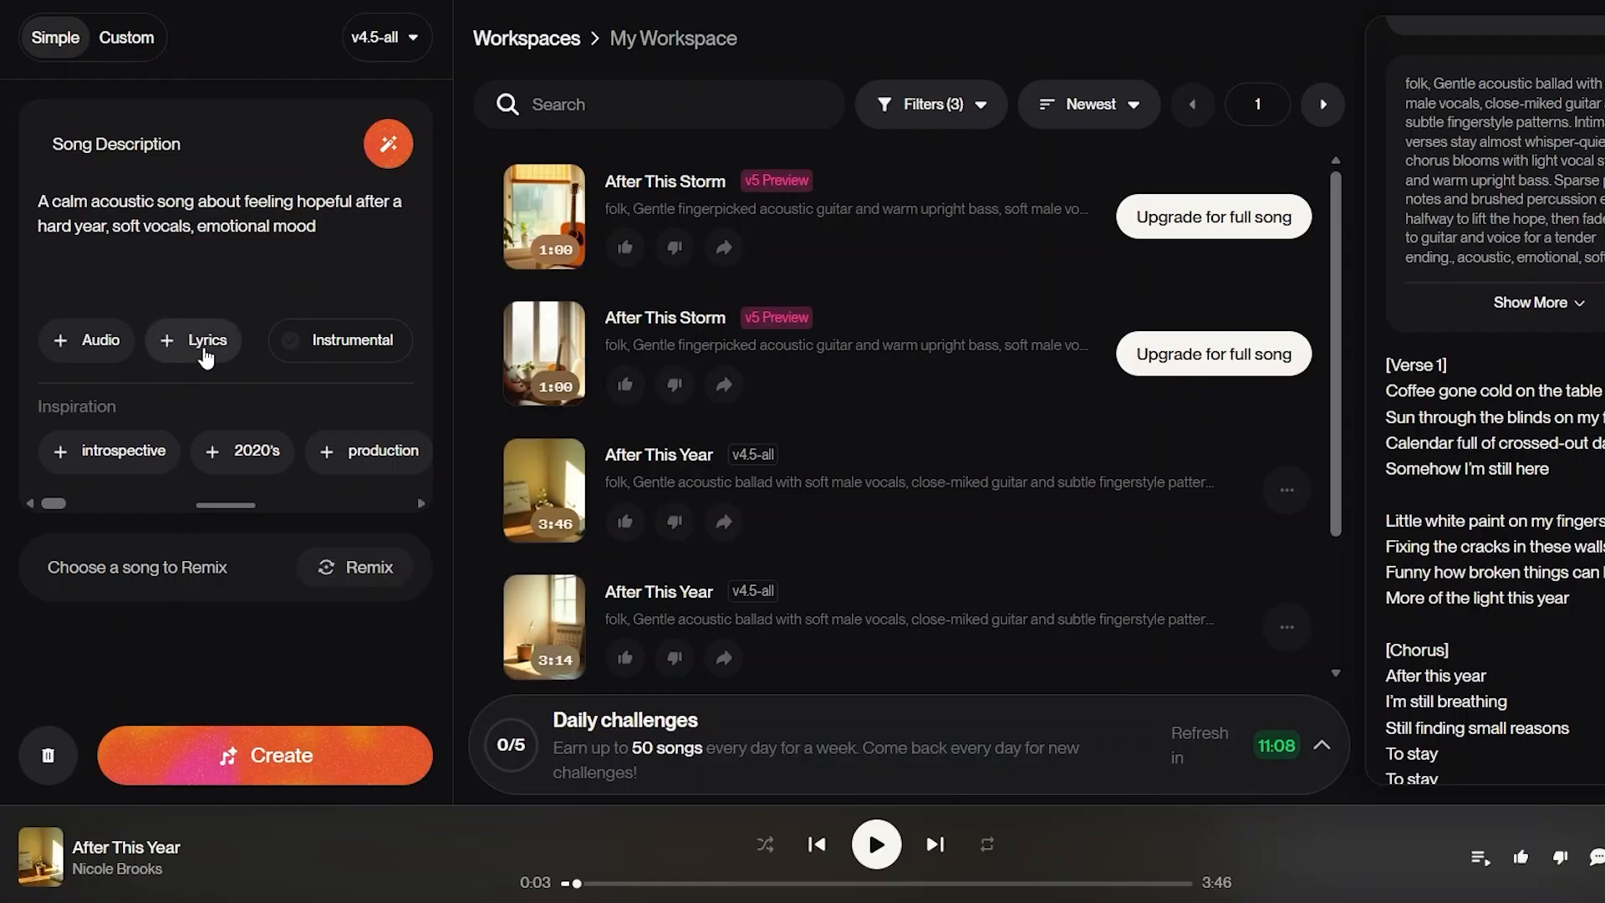
scroll(1547, 503, "down", 3)
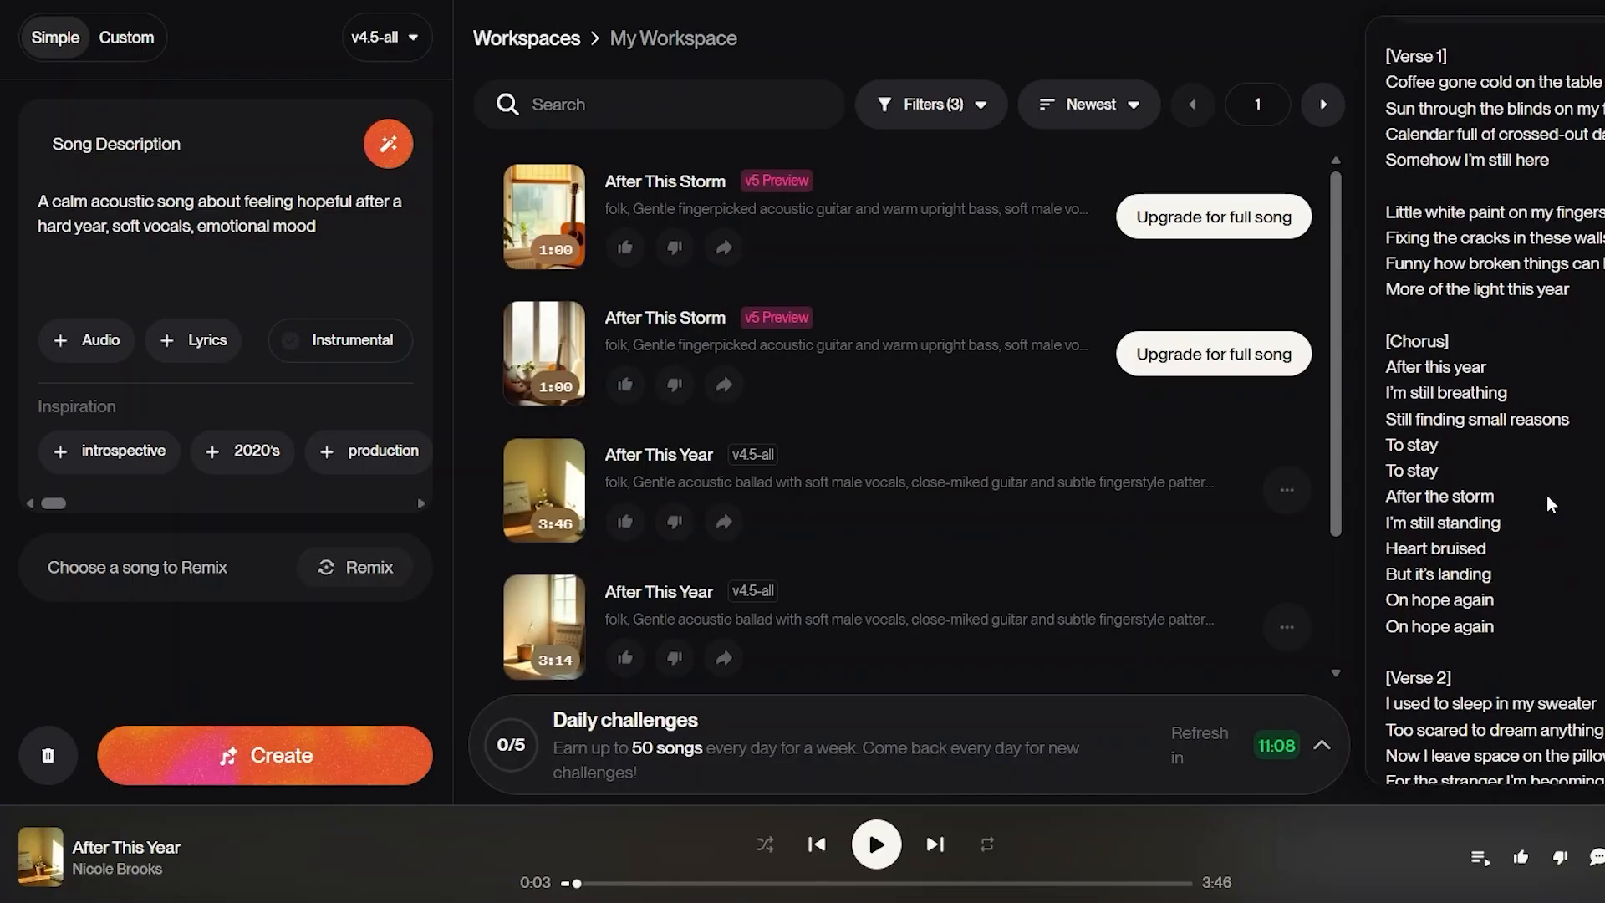
scroll(1548, 503, "up", 8)
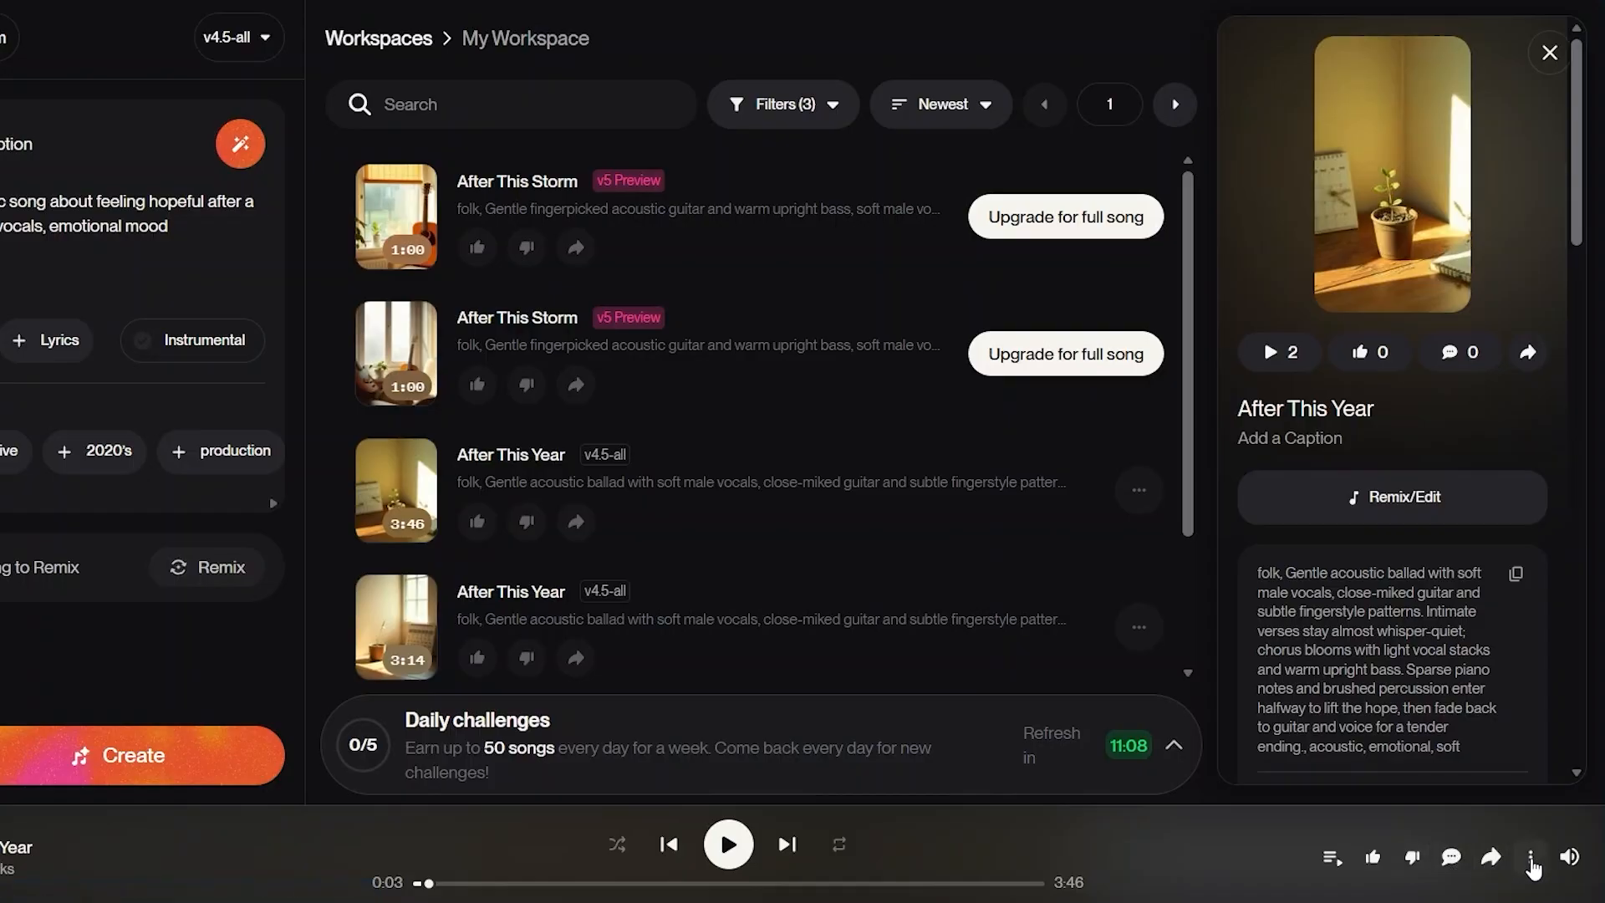
- Review the Remix/Edit, Create, Visibility & Permissions and Share options available for the 3:46 After This Year song
left_click(1531, 864)
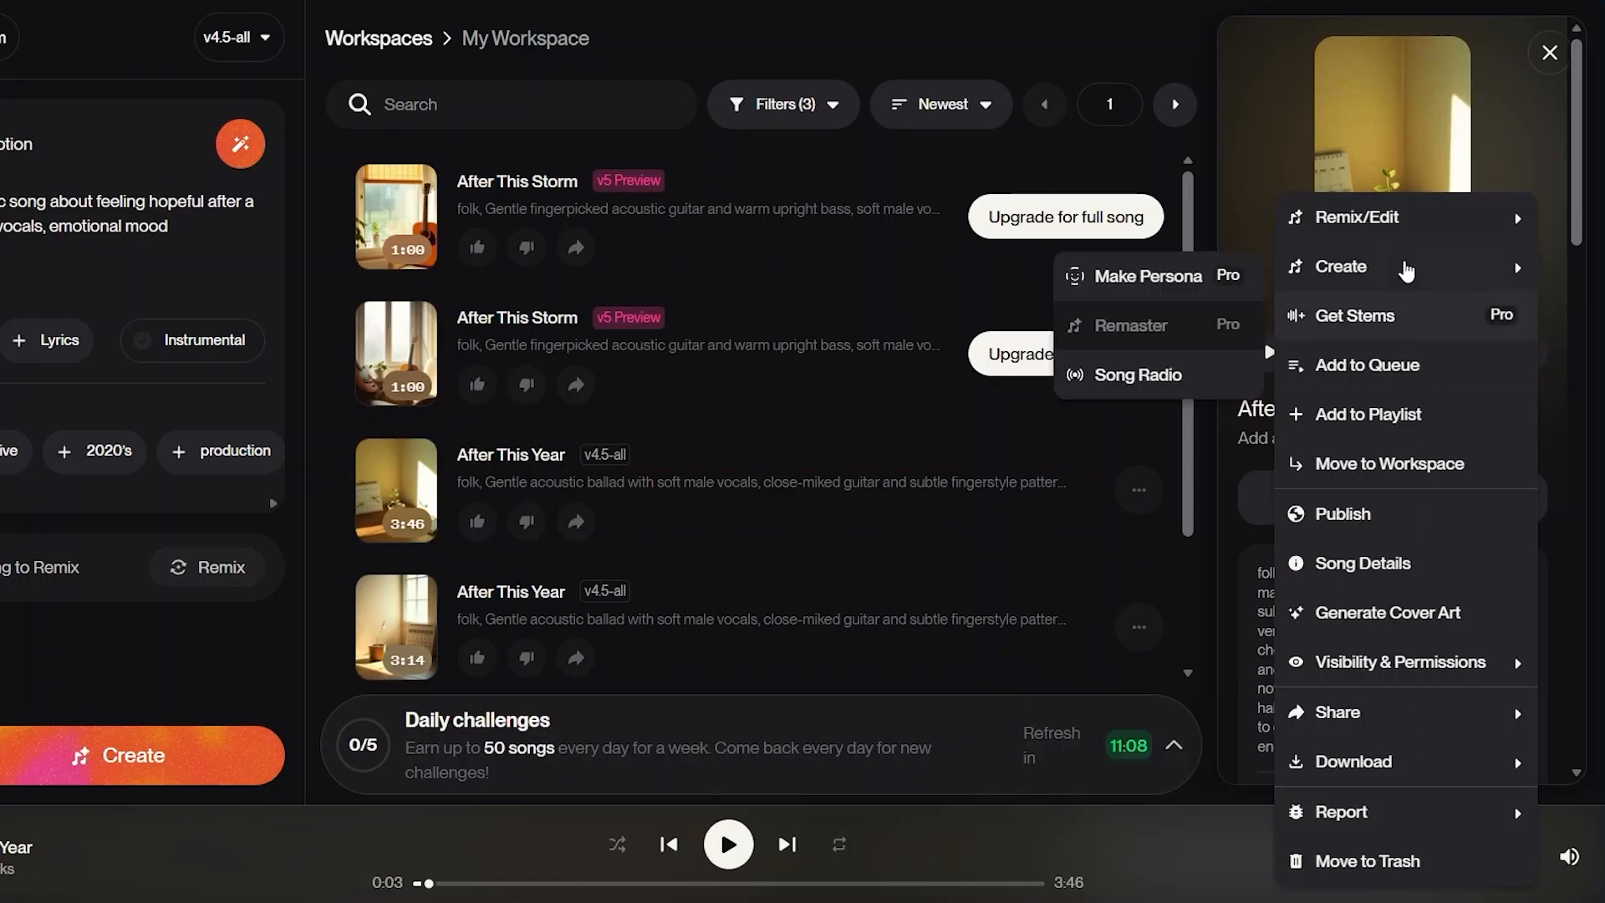
mouse_move(1369, 227)
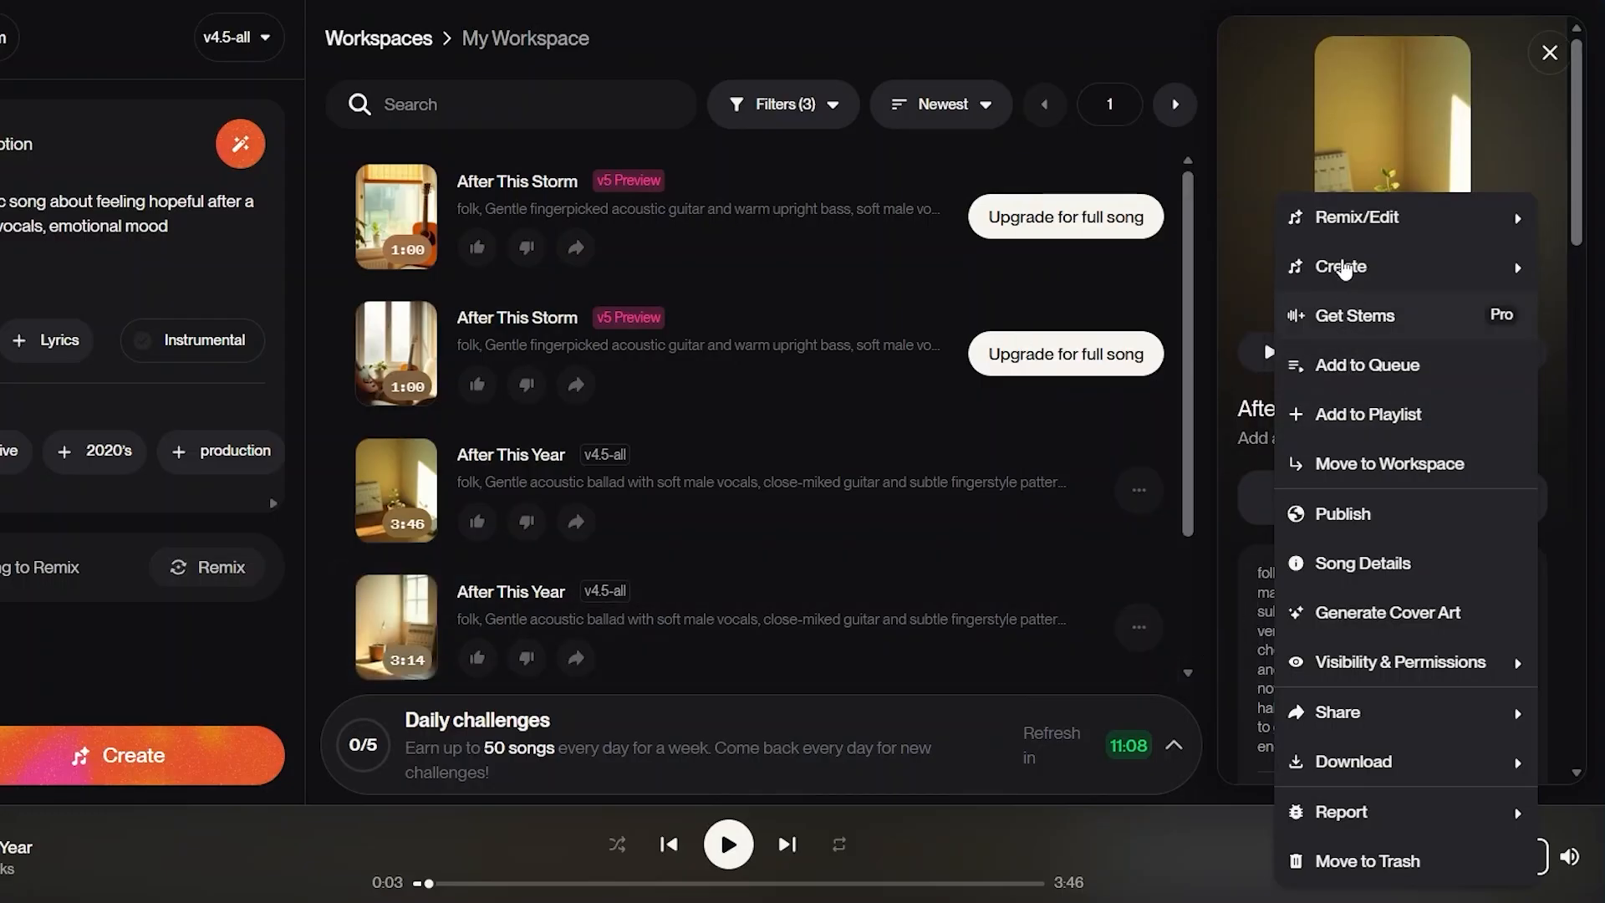
mouse_move(1337, 219)
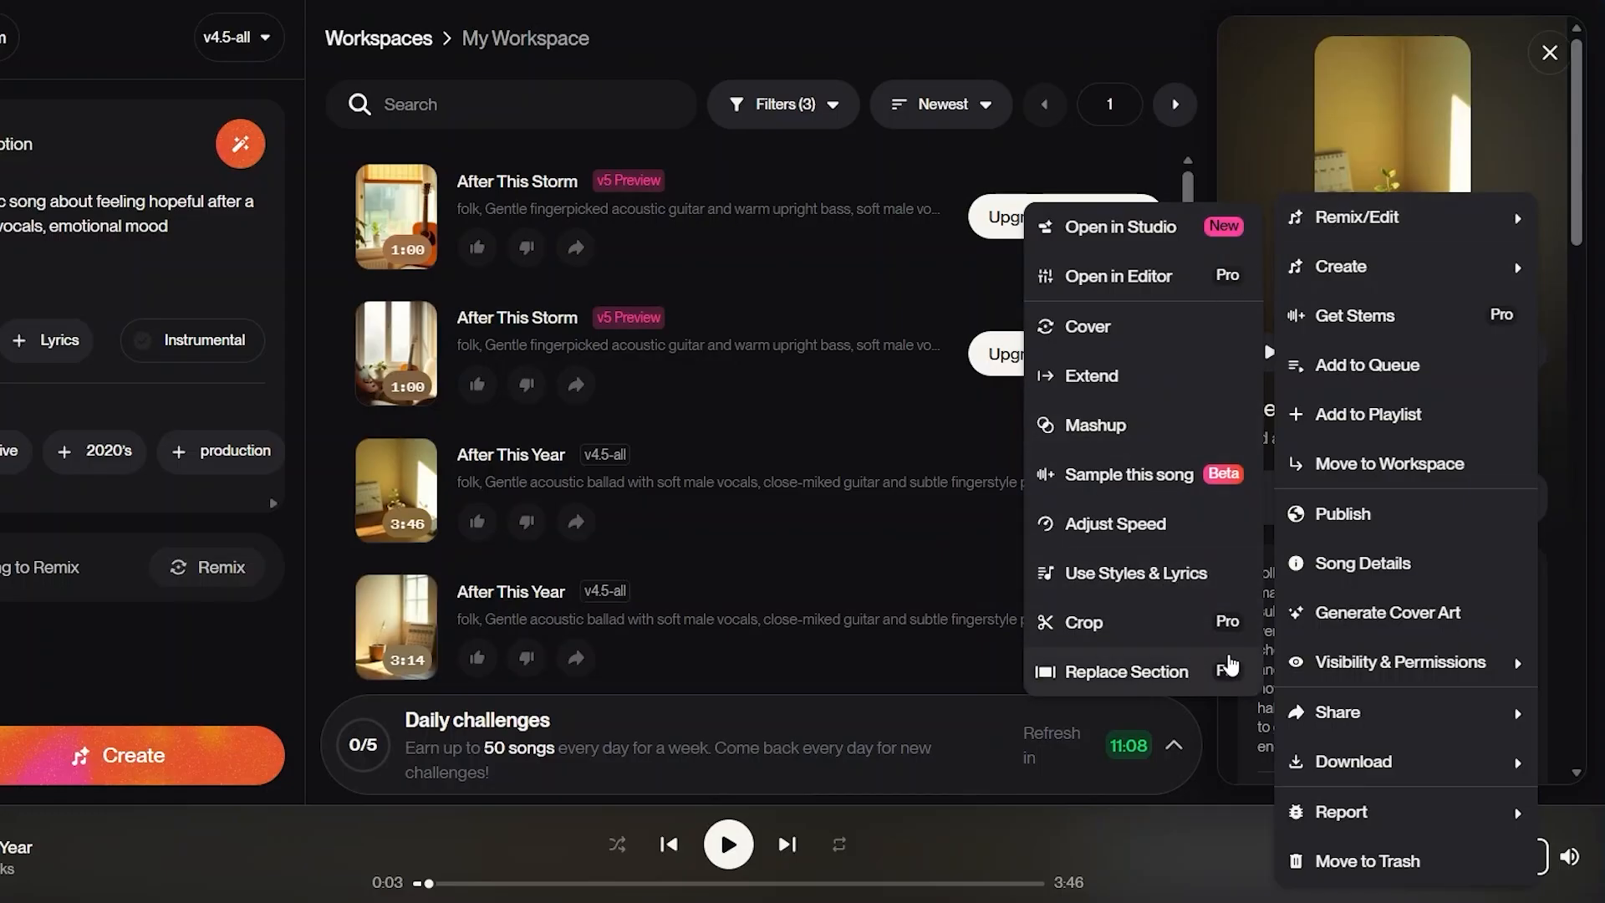
mouse_move(1343, 281)
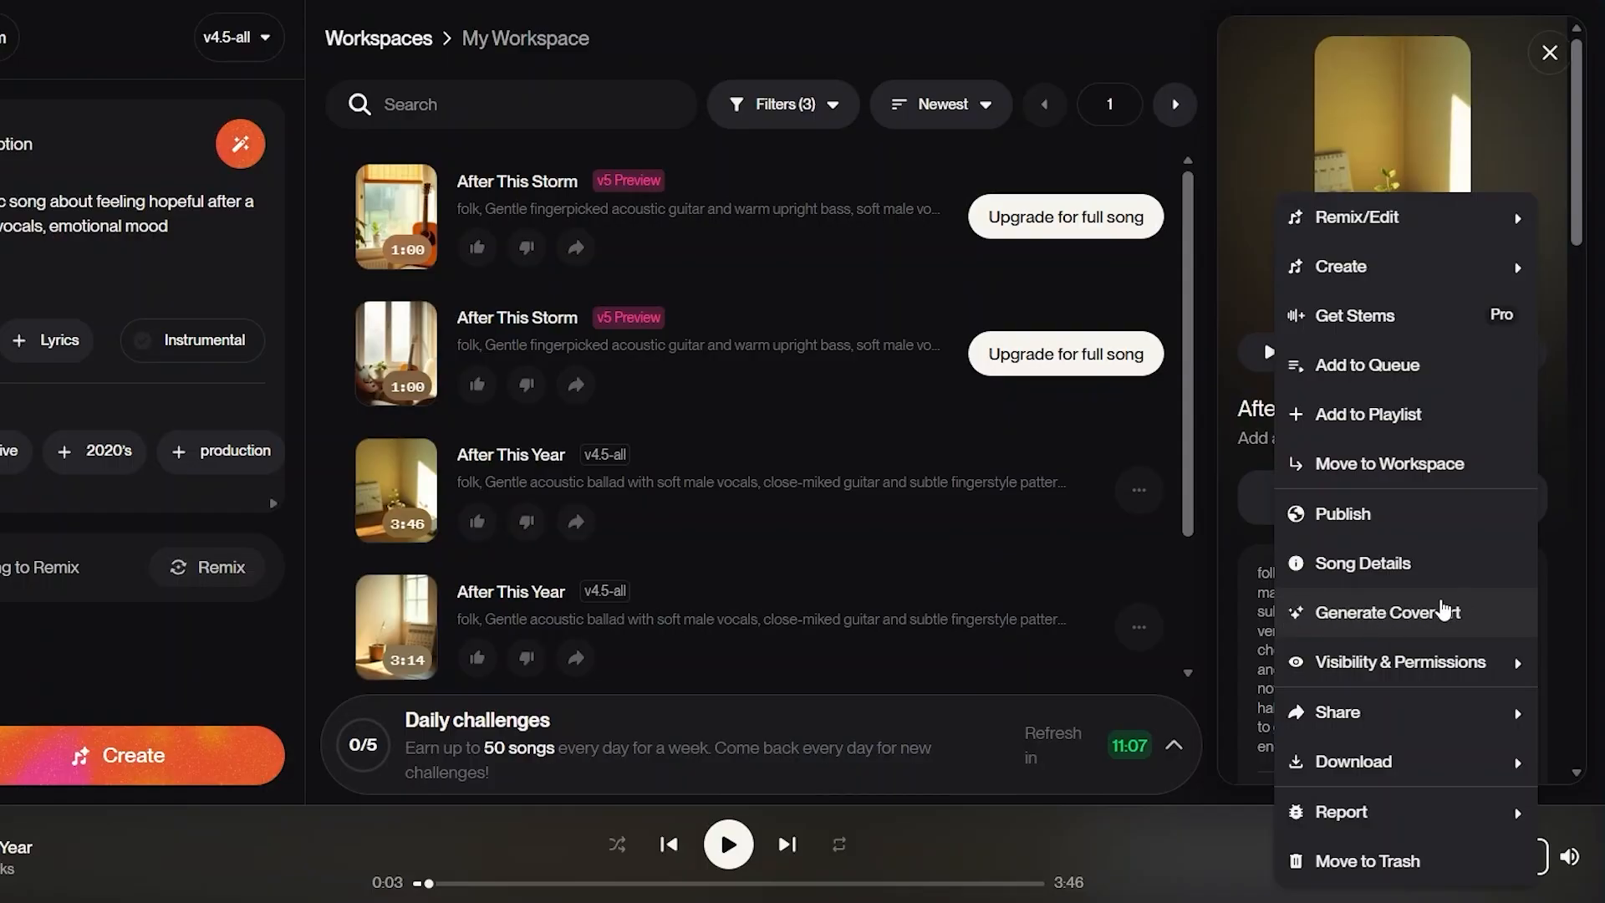
mouse_move(1331, 671)
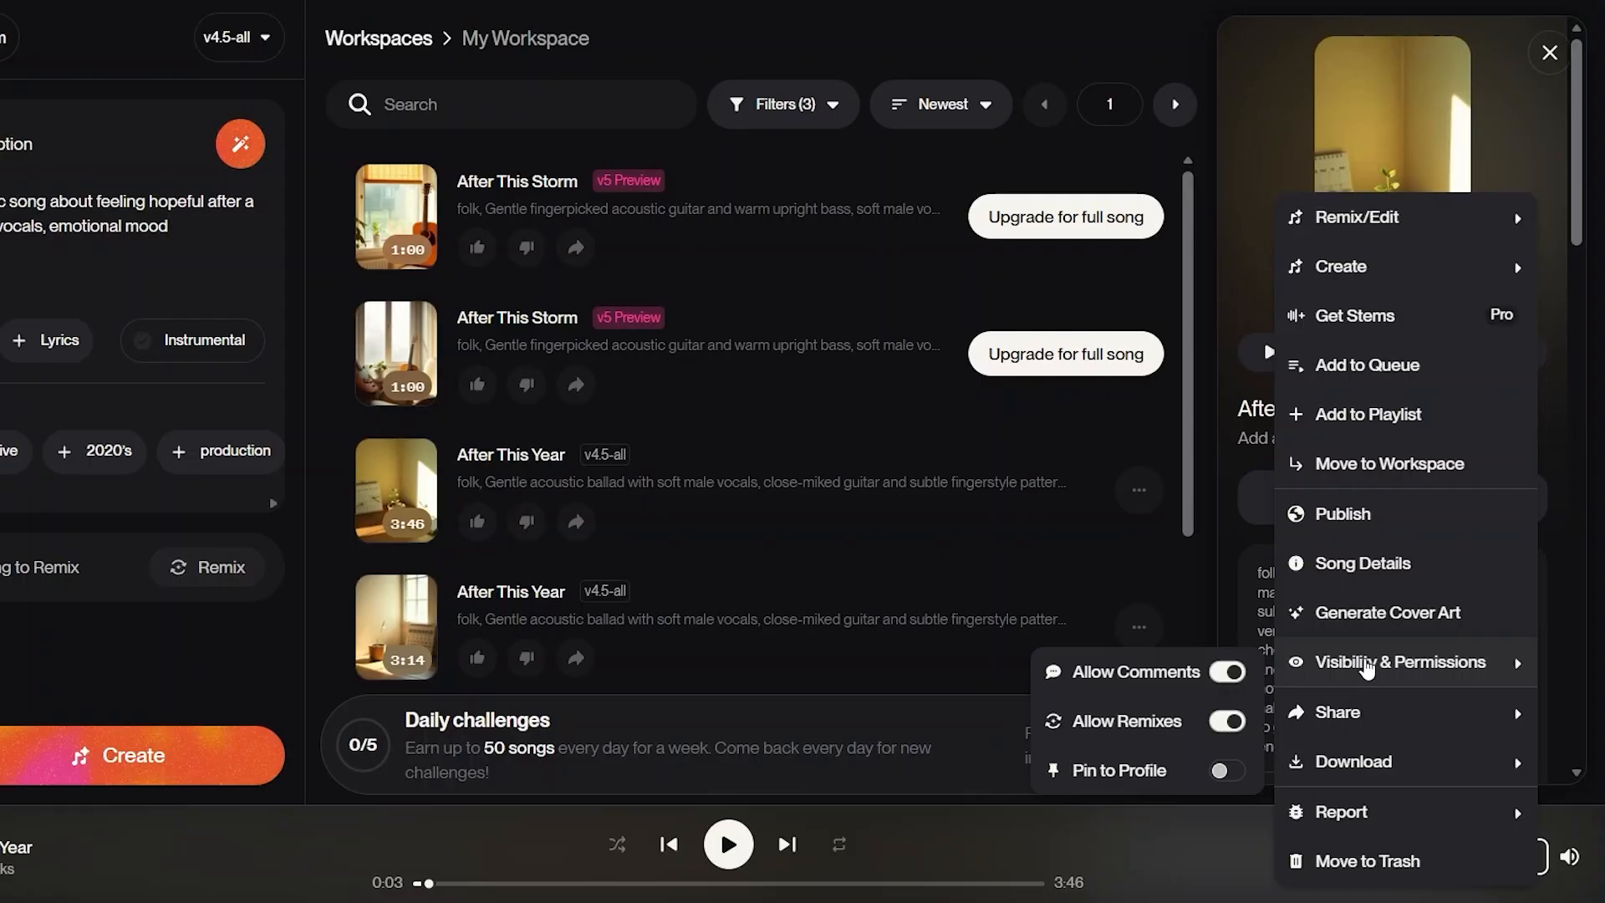
mouse_move(1158, 722)
mouse_move(1351, 726)
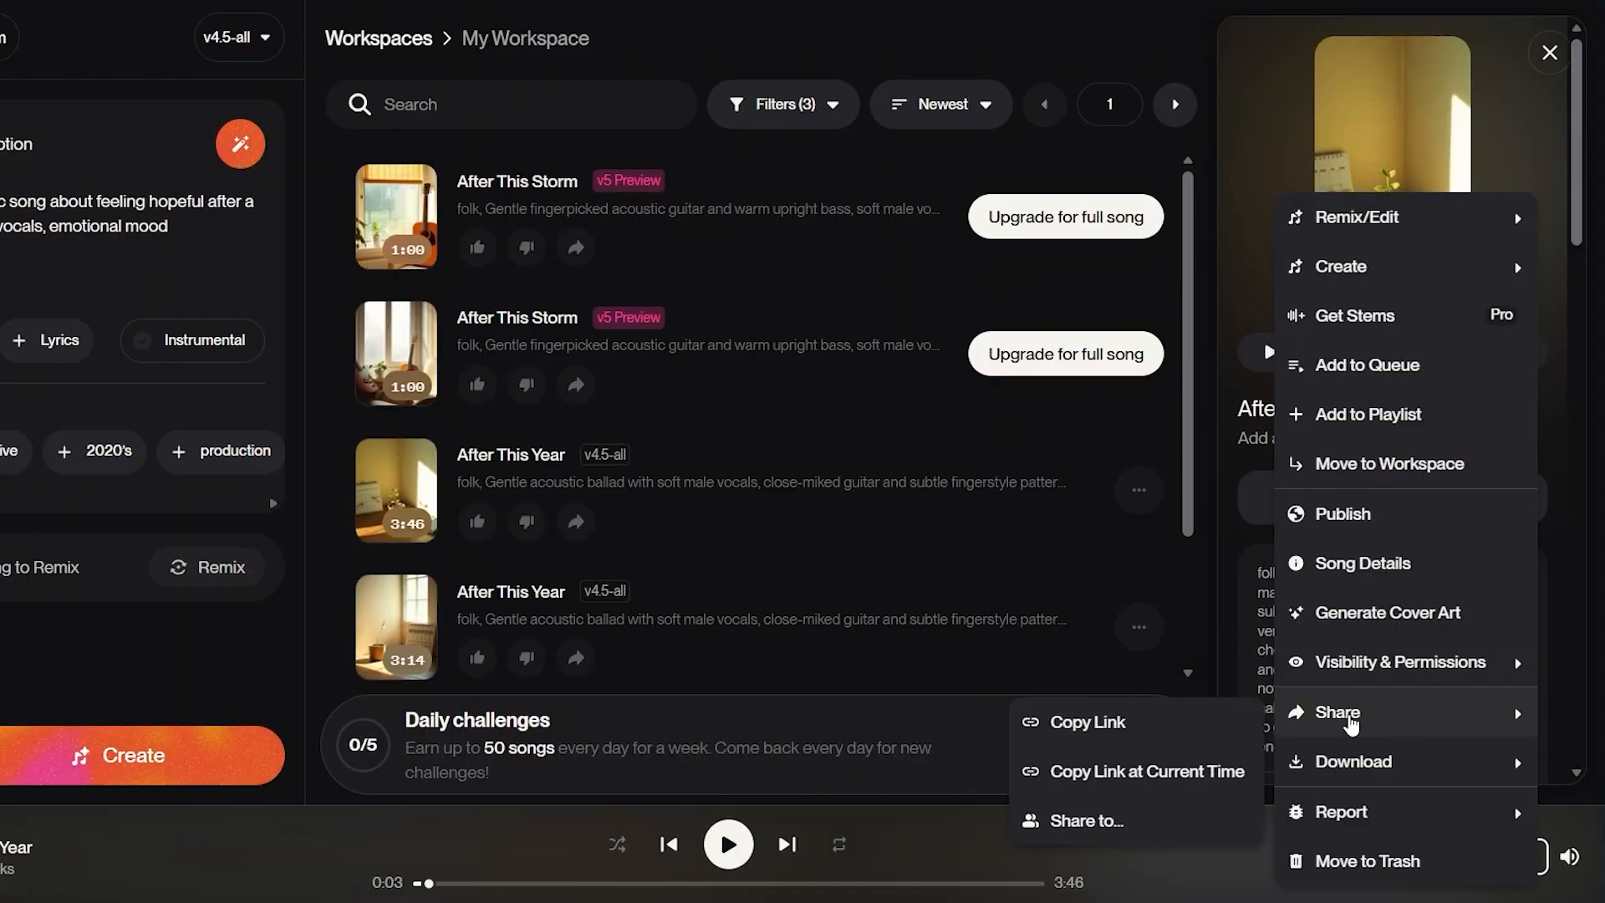
- Download the 3:46 After This Year song as MP3 audio, proceeding without upgrading for commercial rights
mouse_move(1329, 767)
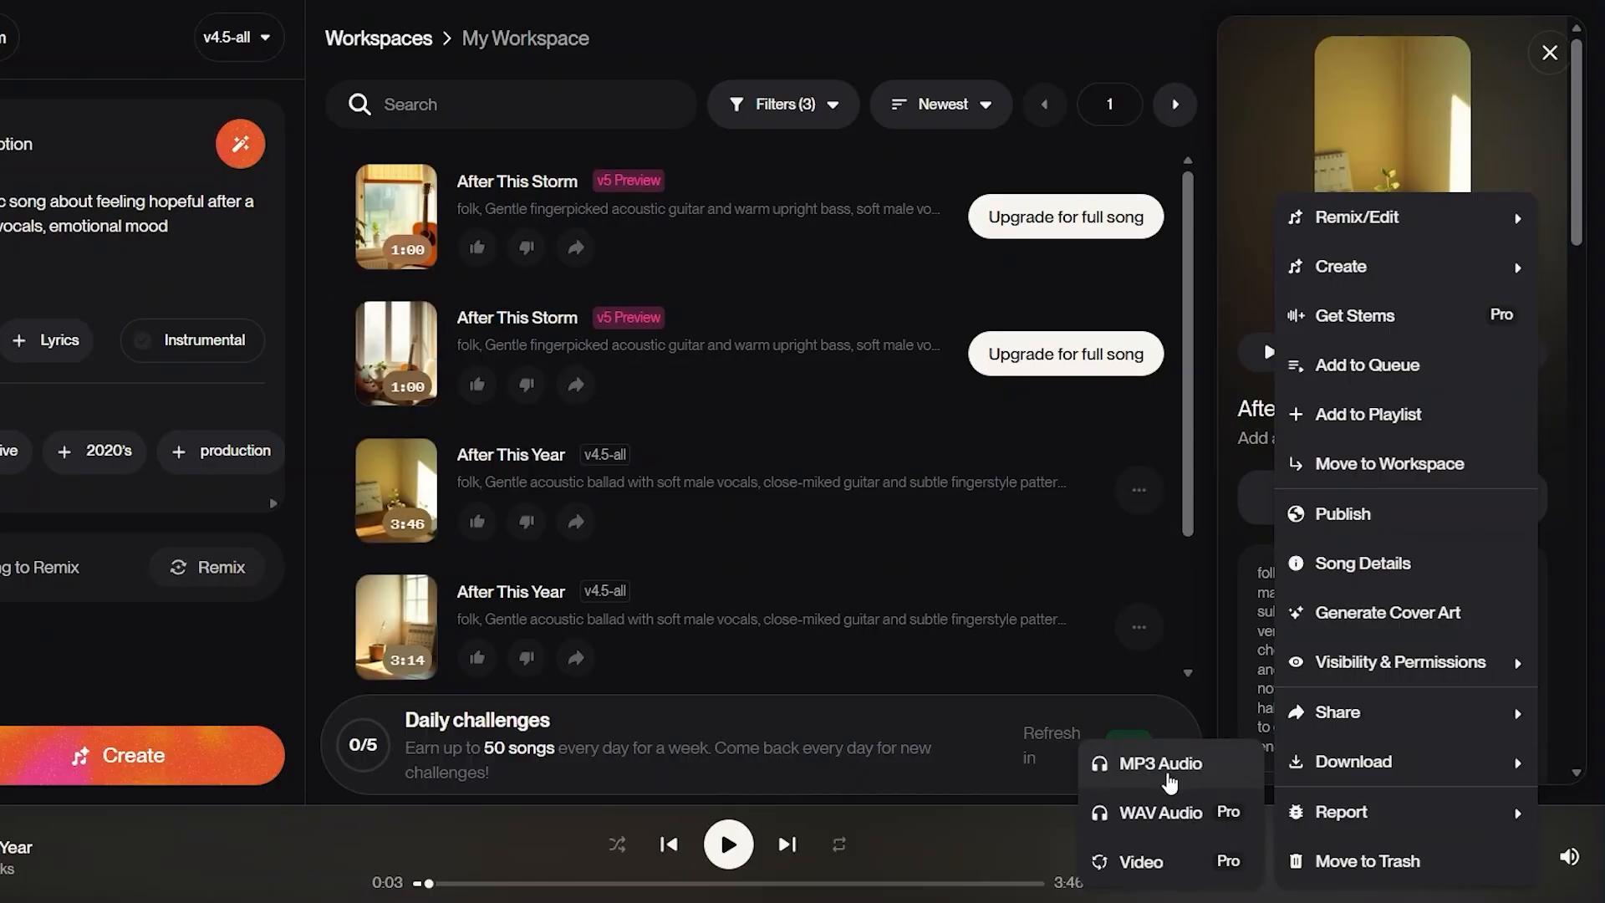
left_click(1168, 773)
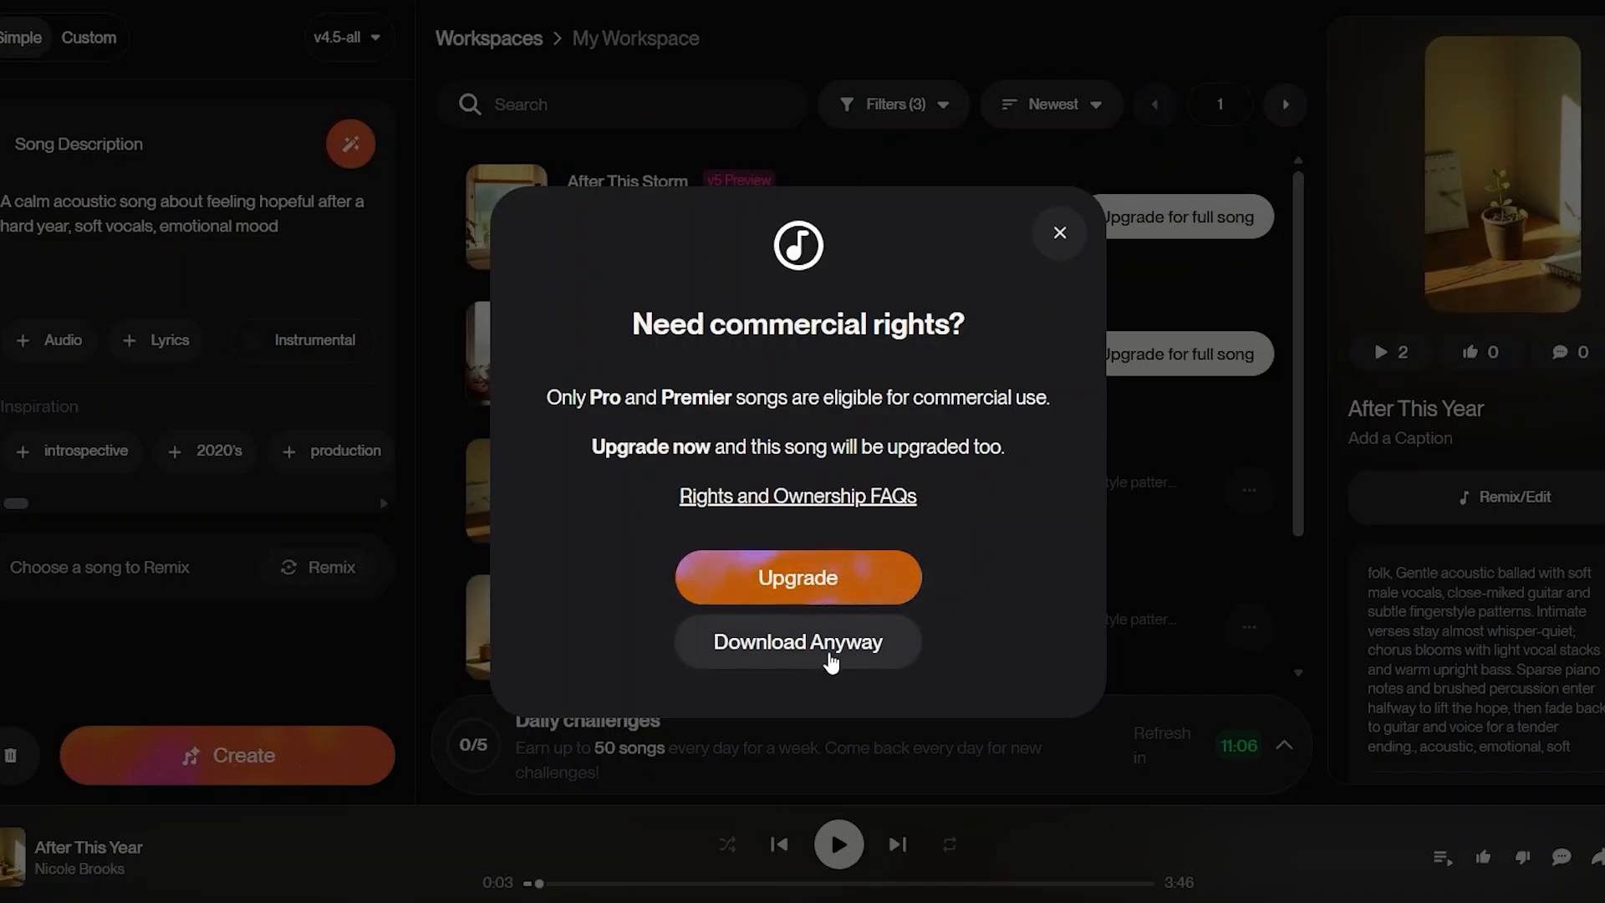
left_click(830, 656)
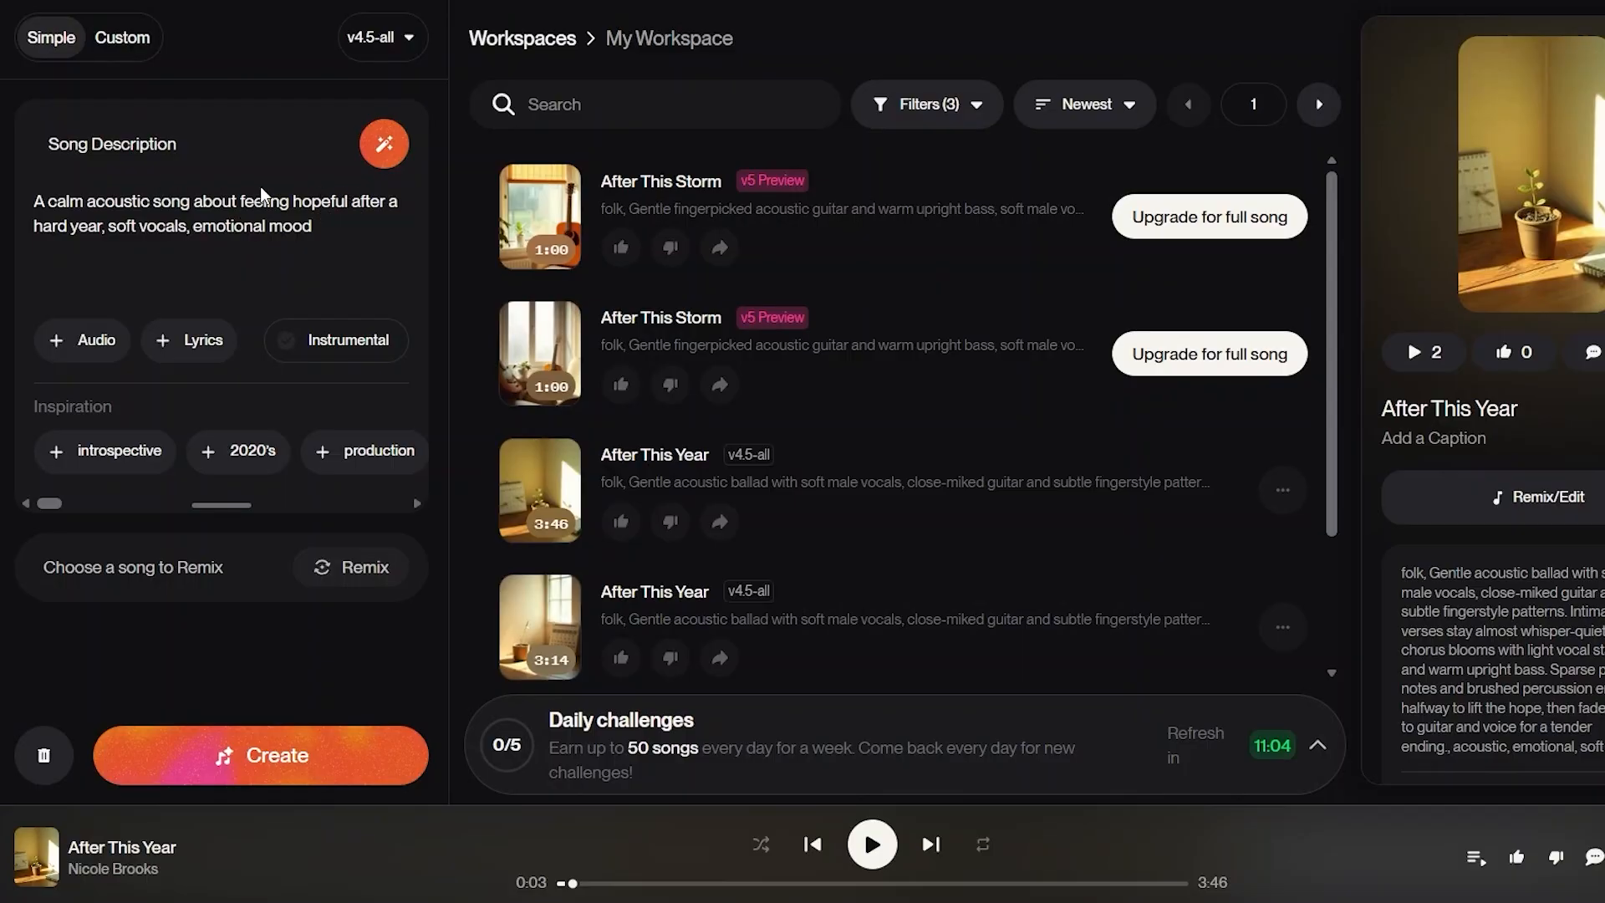
left_click_drag(287, 200, 39, 202)
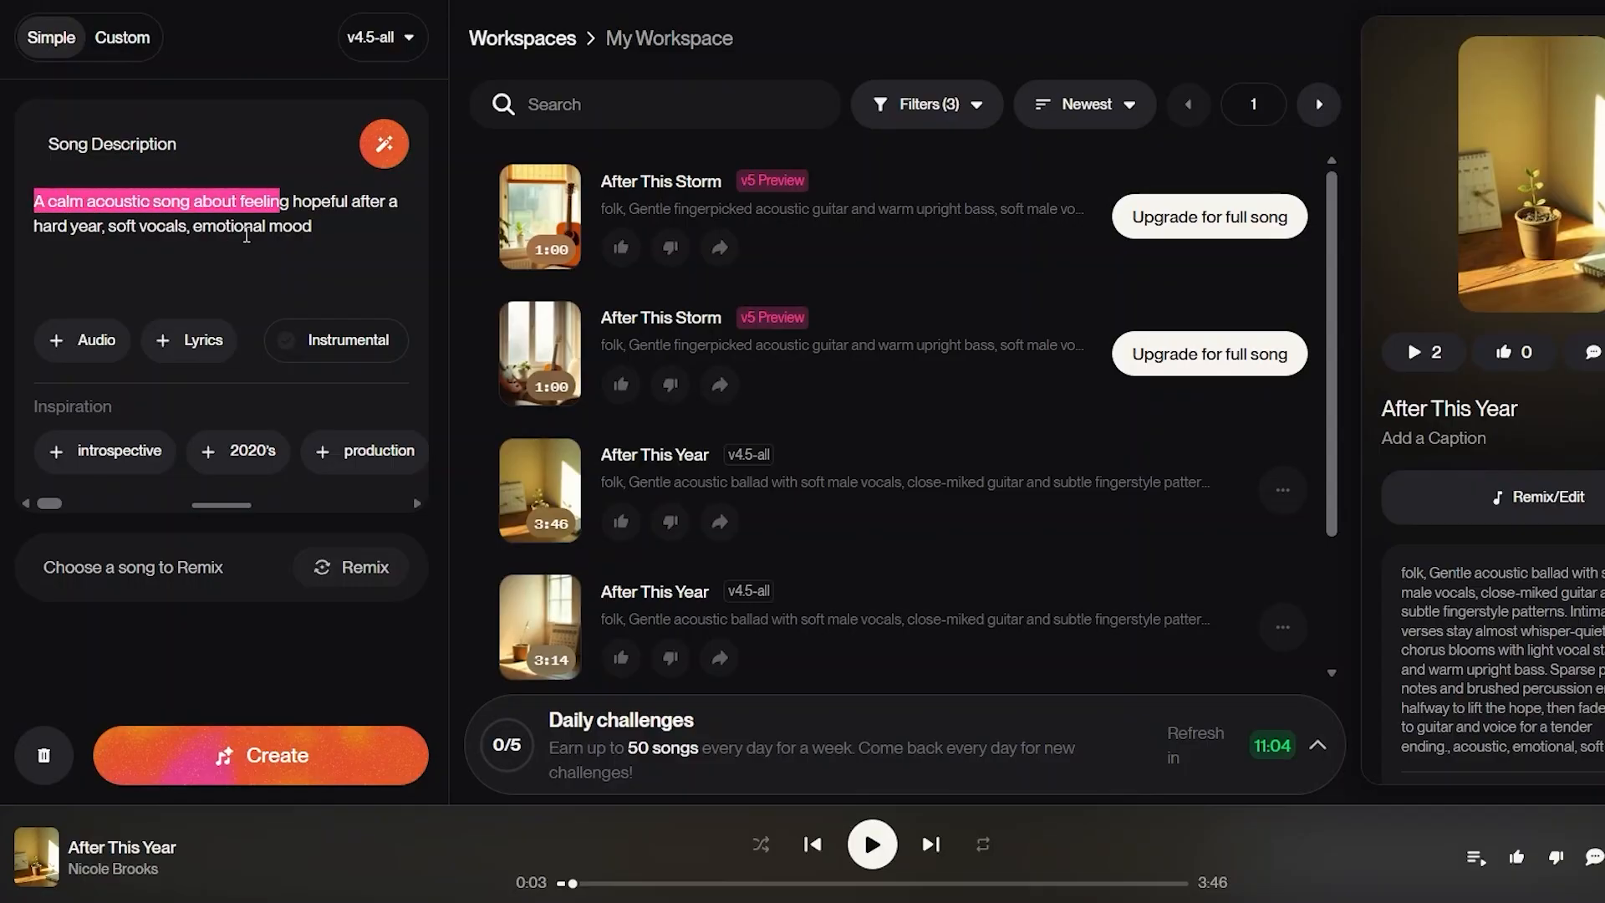
left_click(322, 221)
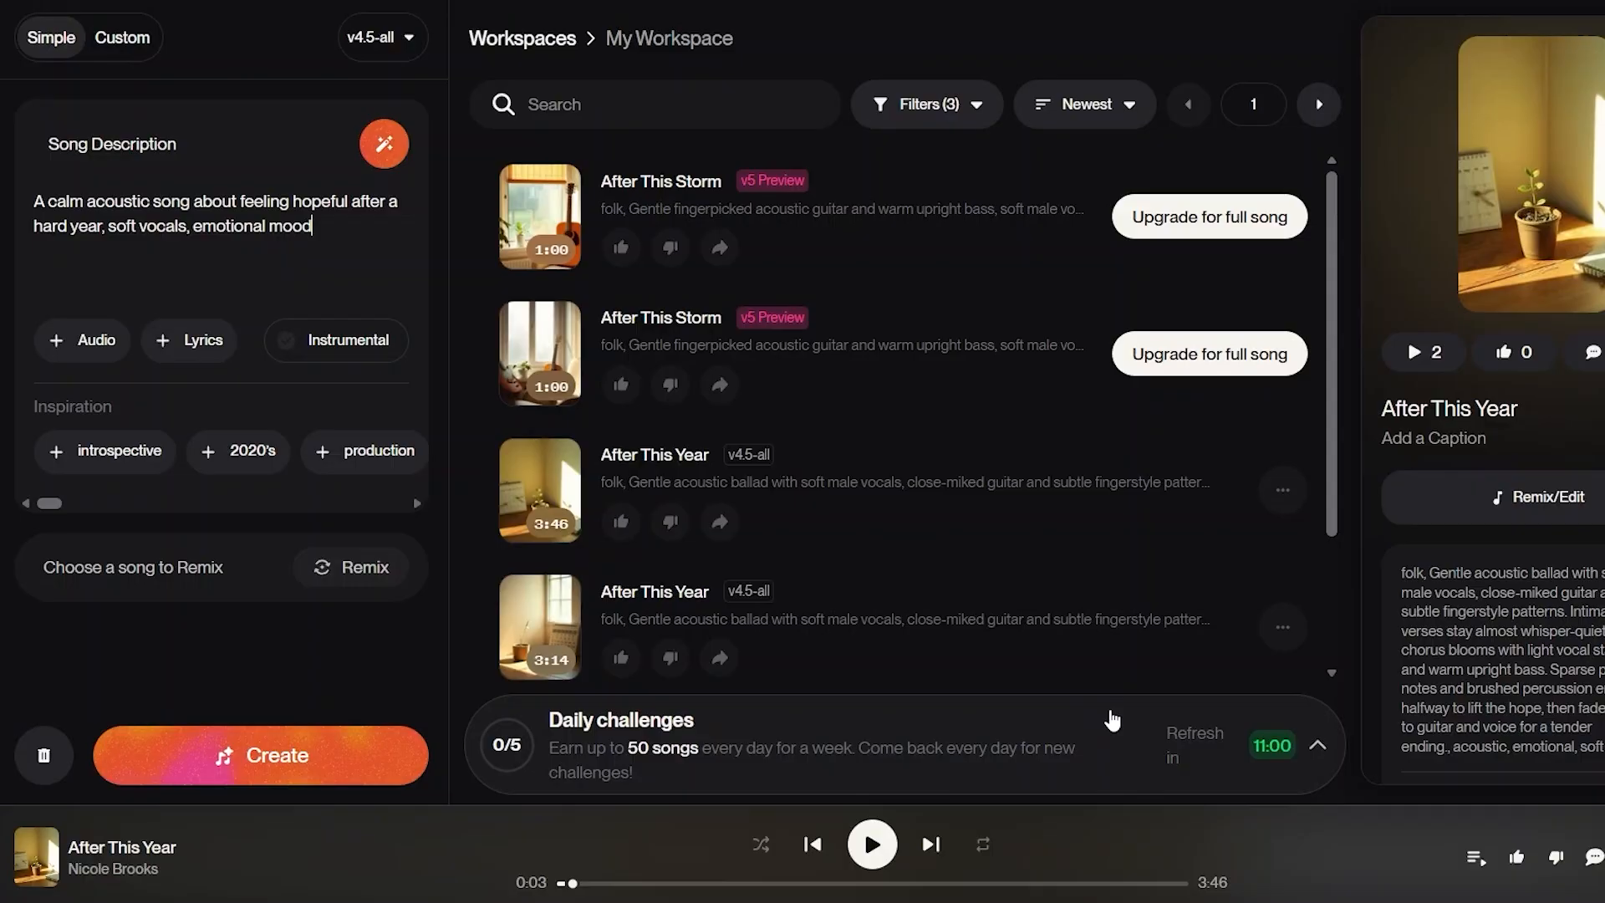
left_click(303, 238)
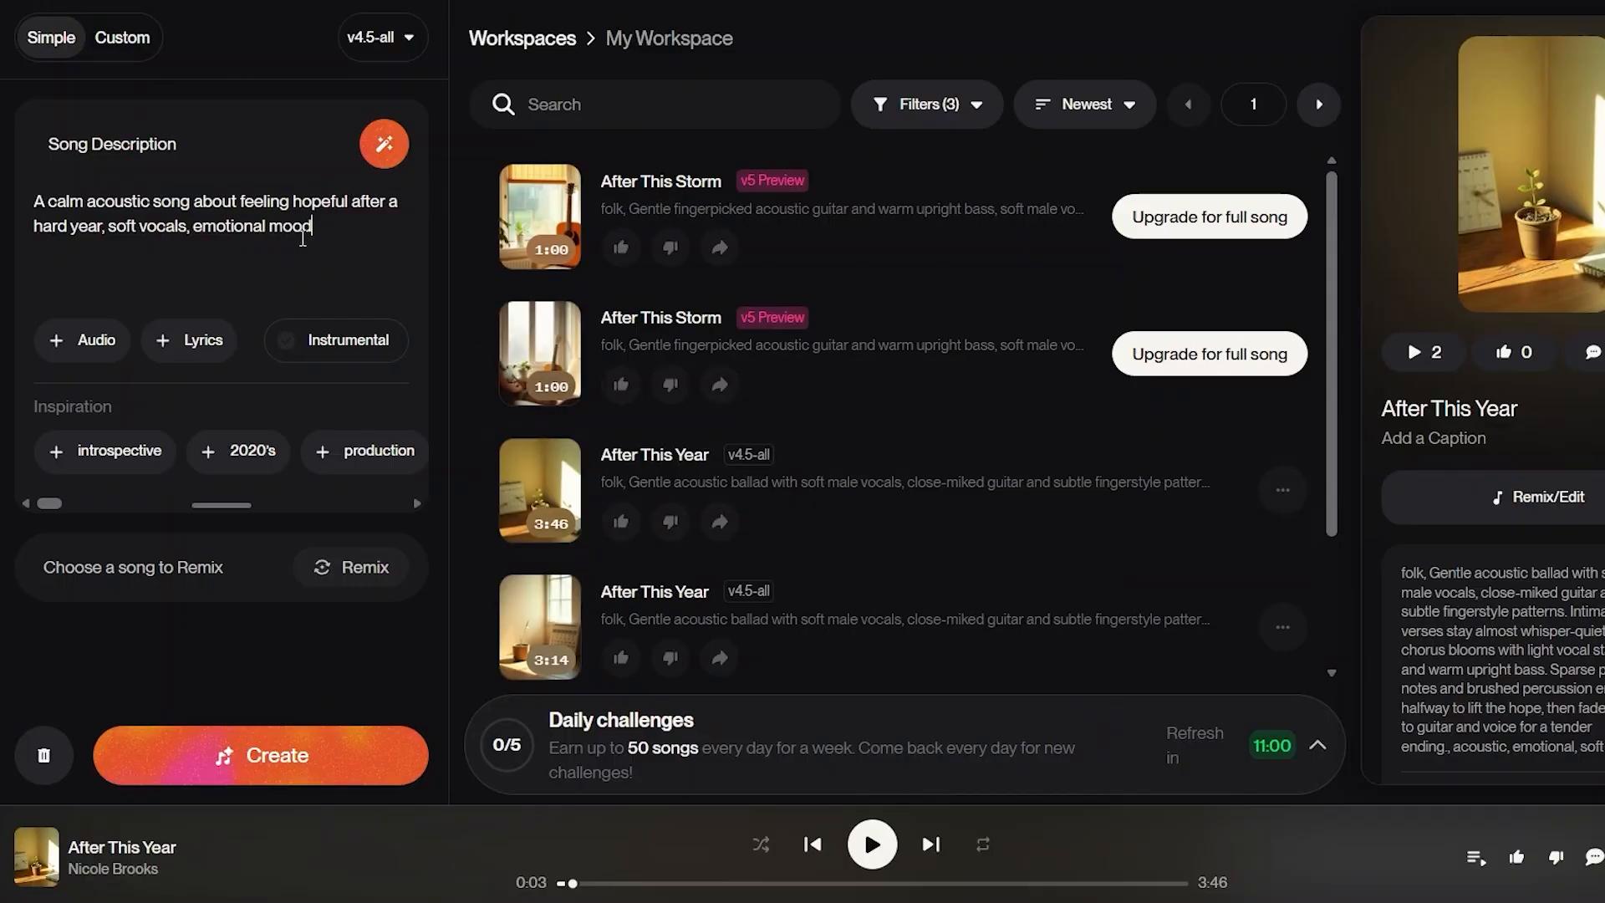